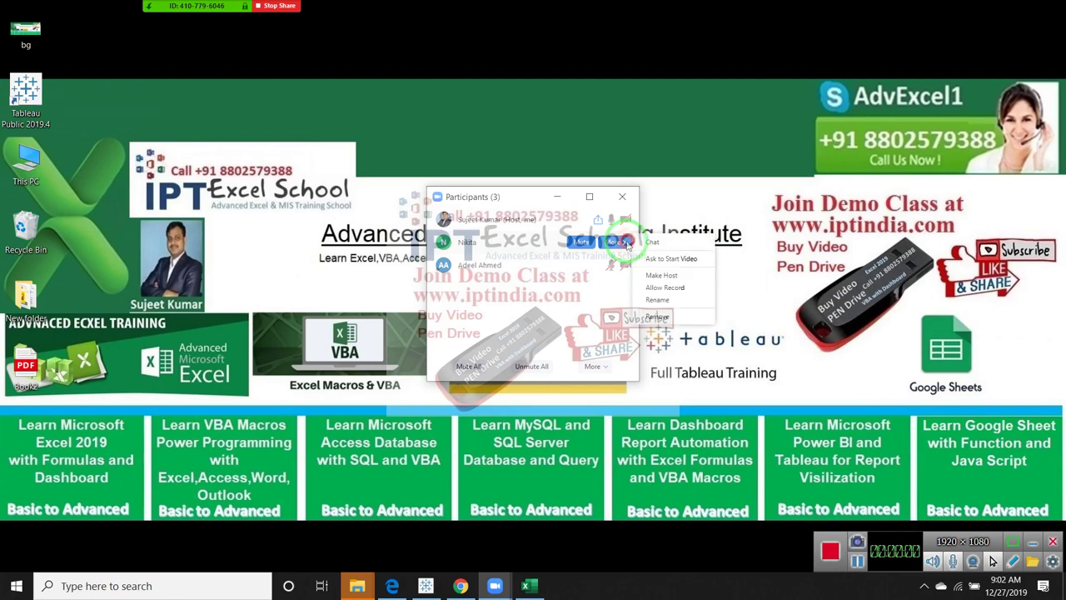
Close the meeting participants window and try deleting Book2, dismissing the file-in-use warning
{"action": "left_click", "coordinate": [654, 277]}
{"action": "left_click", "coordinate": [623, 197]}
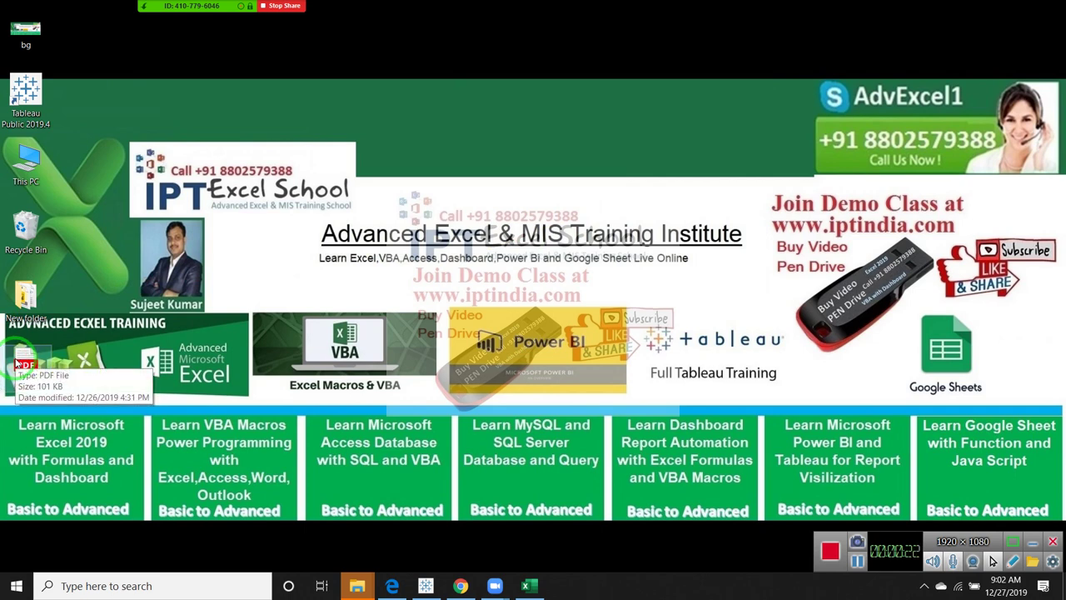
{"action": "left_click_drag", "start_coordinate": [16, 362], "coordinate": [25, 296]}
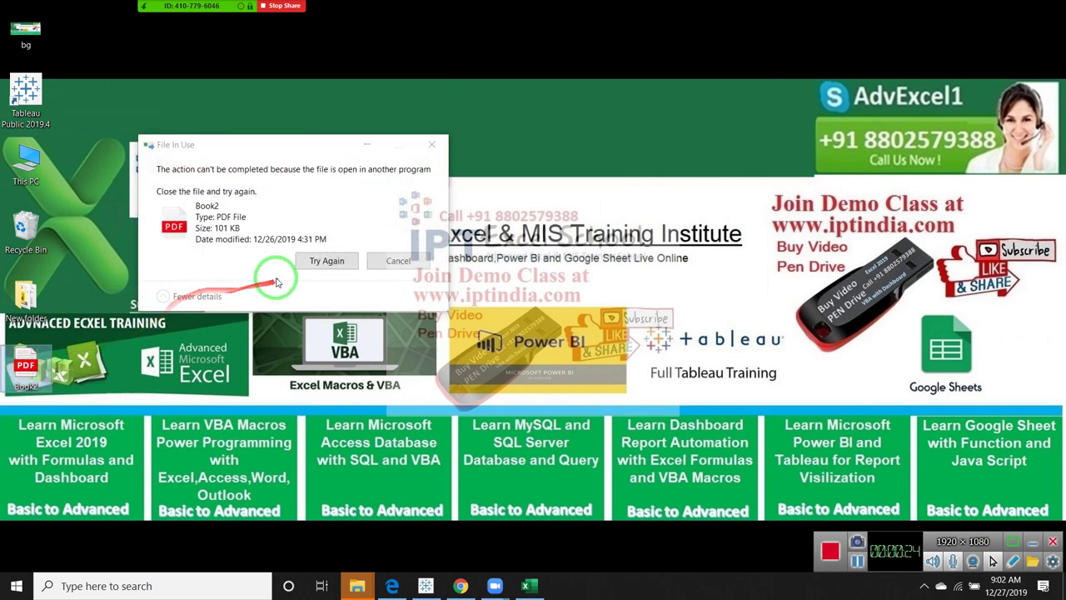
{"action": "left_click", "coordinate": [311, 262]}
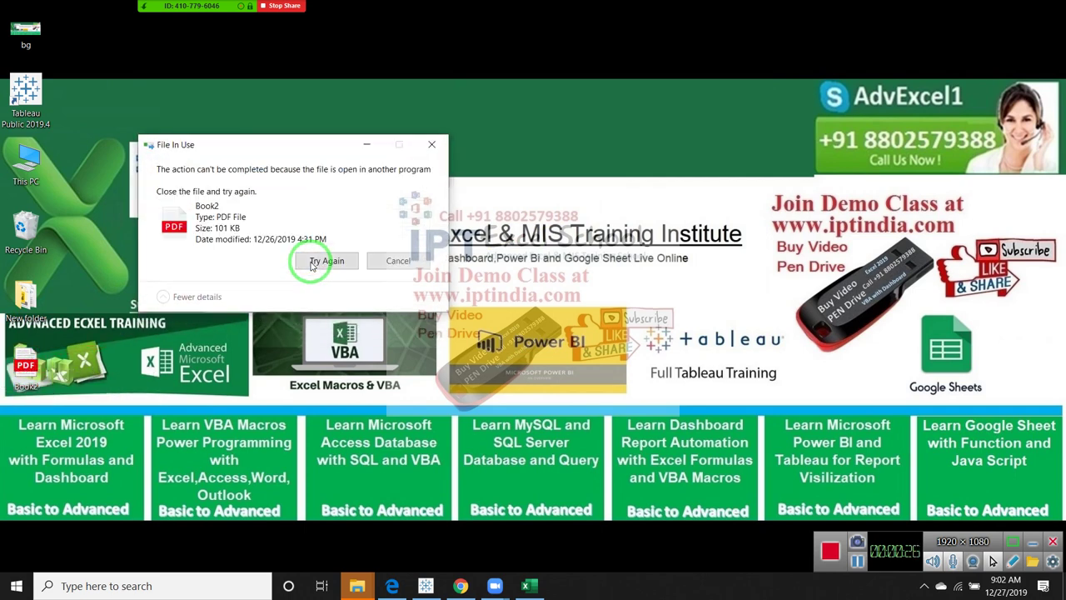
{"action": "left_click", "coordinate": [400, 262]}
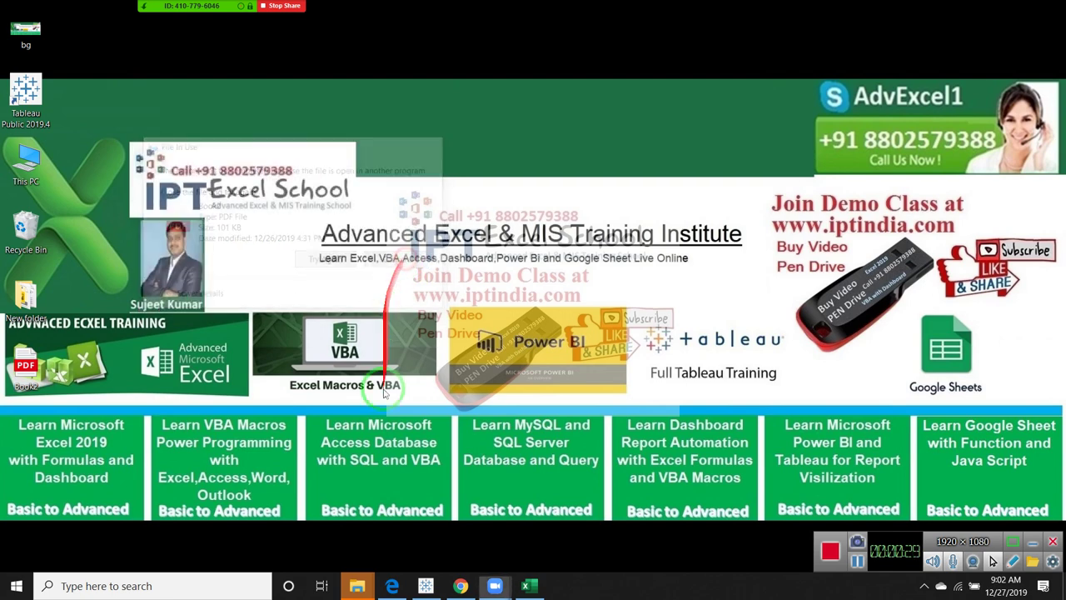
Close the Edge browser window, then drag the Book2 PDF into the Recycle Bin
{"action": "right_click", "coordinate": [393, 563]}
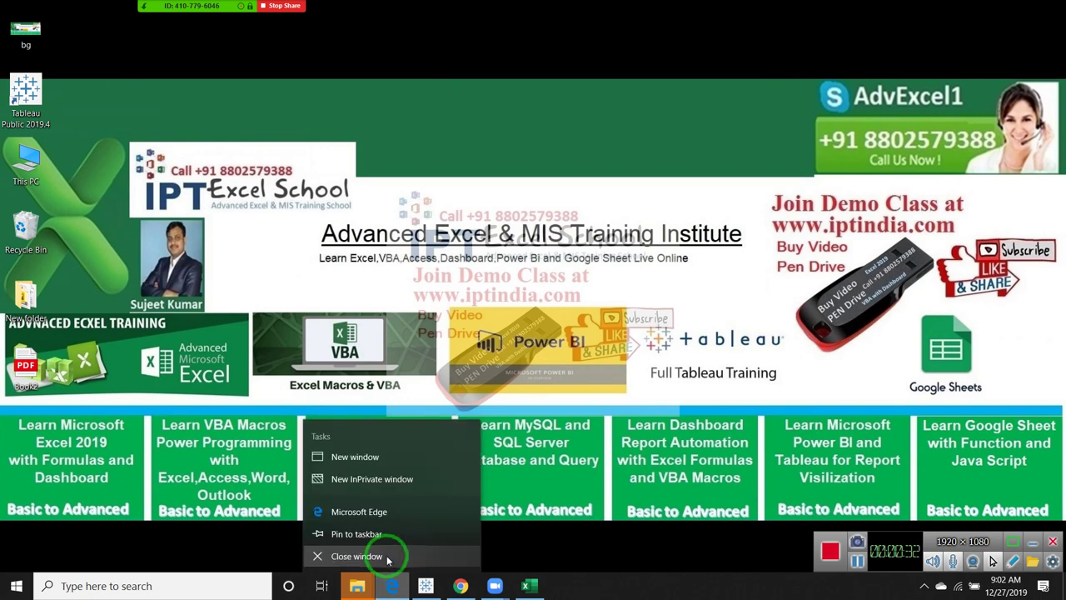
{"action": "left_click", "coordinate": [390, 553]}
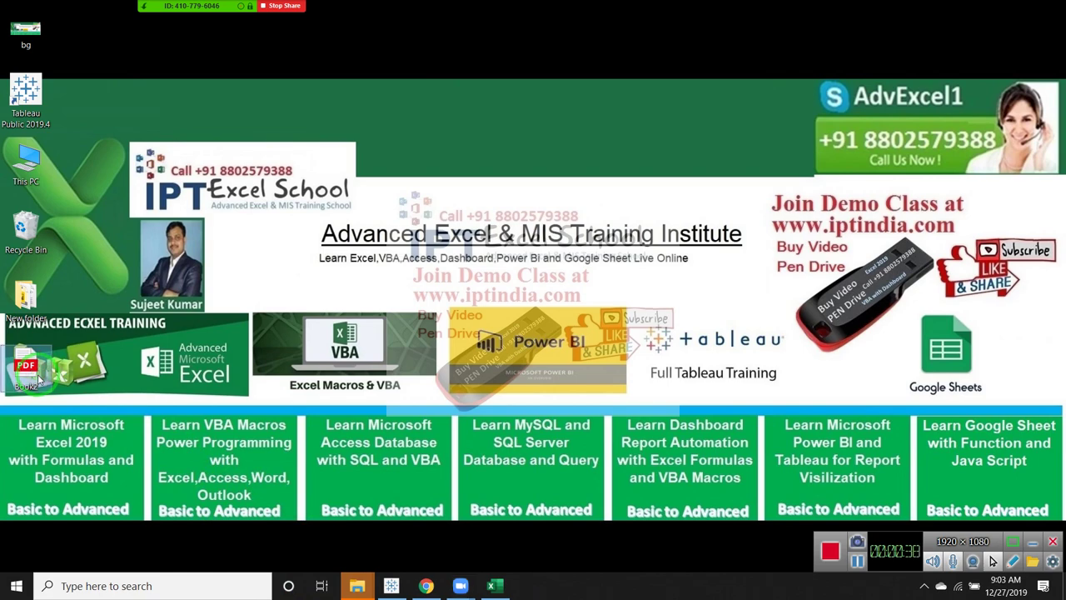
{"action": "left_click_drag", "start_coordinate": [38, 379], "coordinate": [461, 585]}
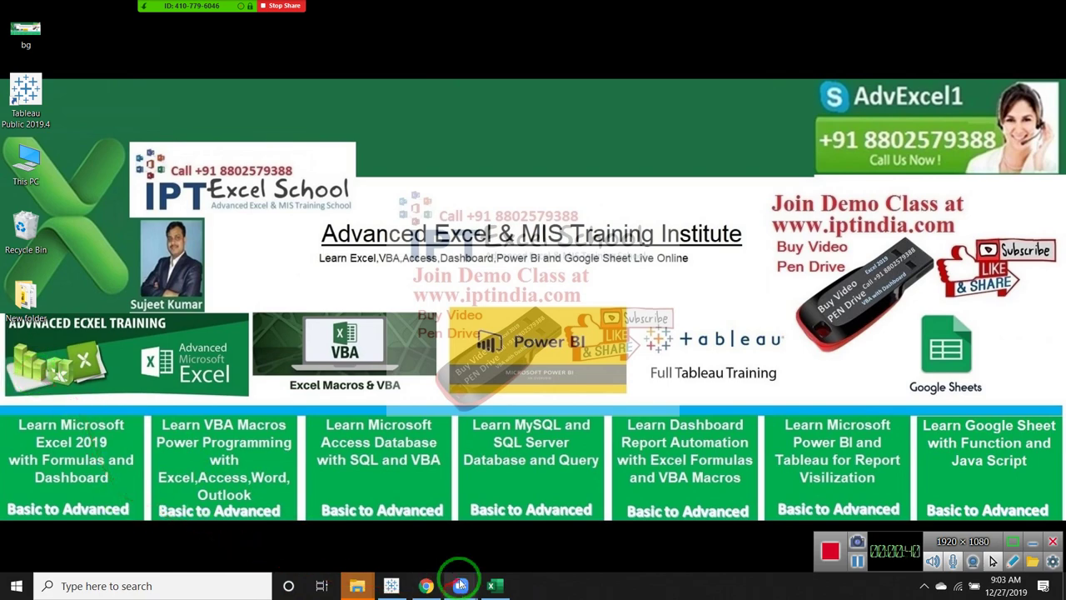
Open the DD workbook from Excel's recent workbooks list to show its Data sheet
{"action": "left_click", "coordinate": [493, 587]}
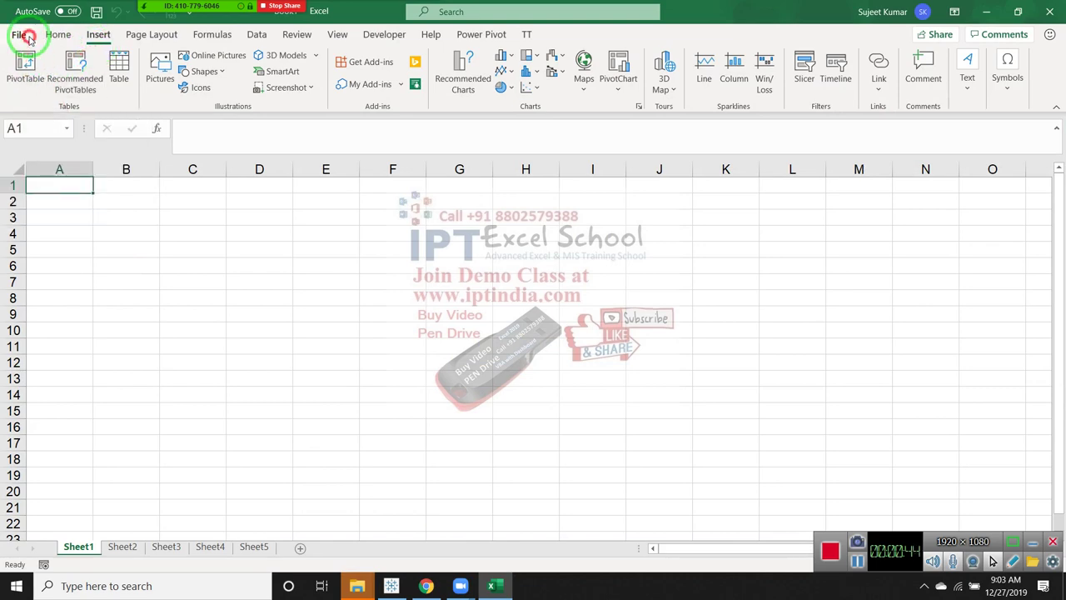
{"action": "left_click", "coordinate": [19, 34]}
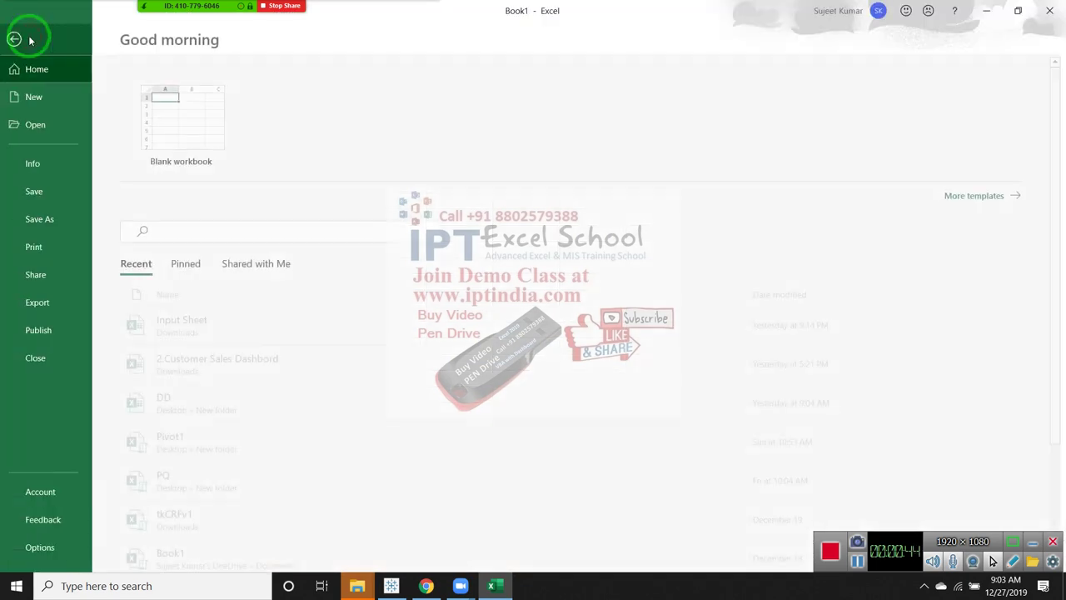
{"action": "left_click", "coordinate": [42, 125]}
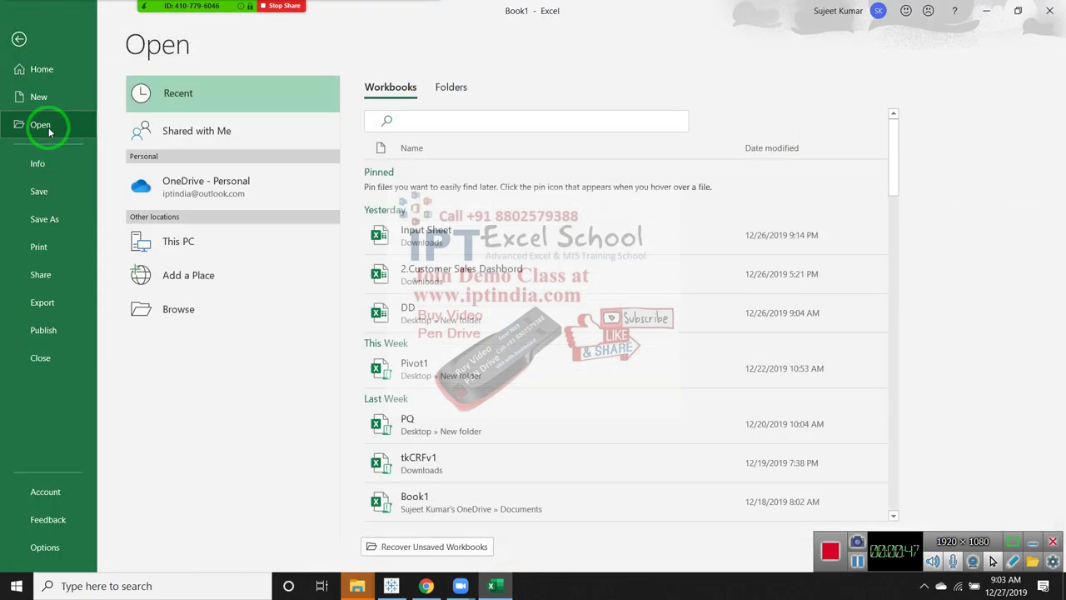
{"action": "left_click", "coordinate": [456, 321]}
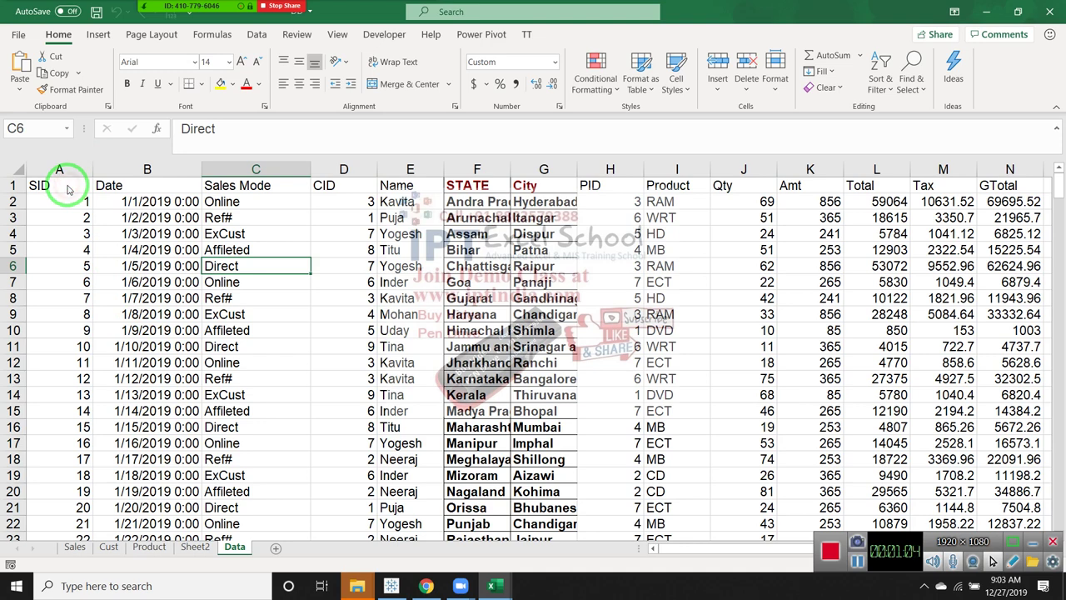
Insert a PivotTable from the Data table starting at A1 on a new worksheet
{"action": "left_click", "coordinate": [68, 186]}
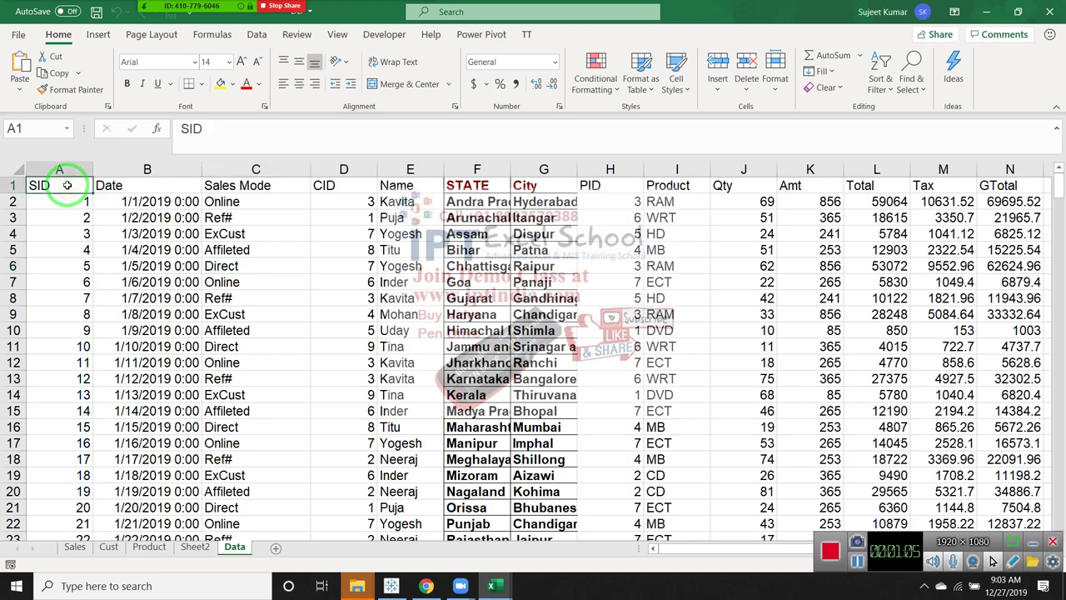
{"action": "left_click", "coordinate": [97, 34]}
{"action": "left_click", "coordinate": [25, 68]}
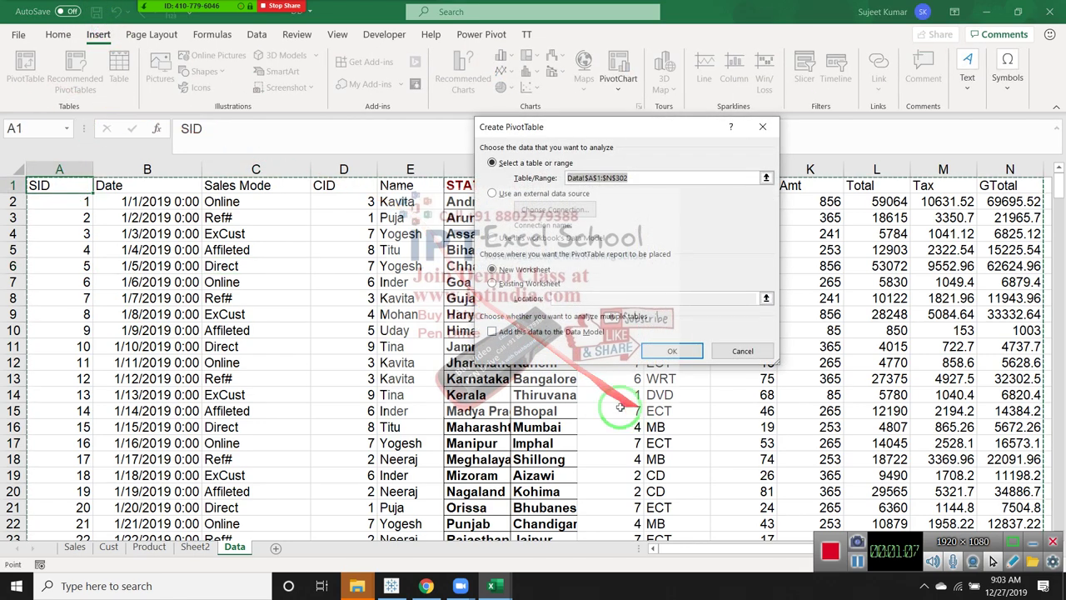
{"action": "left_click", "coordinate": [667, 353]}
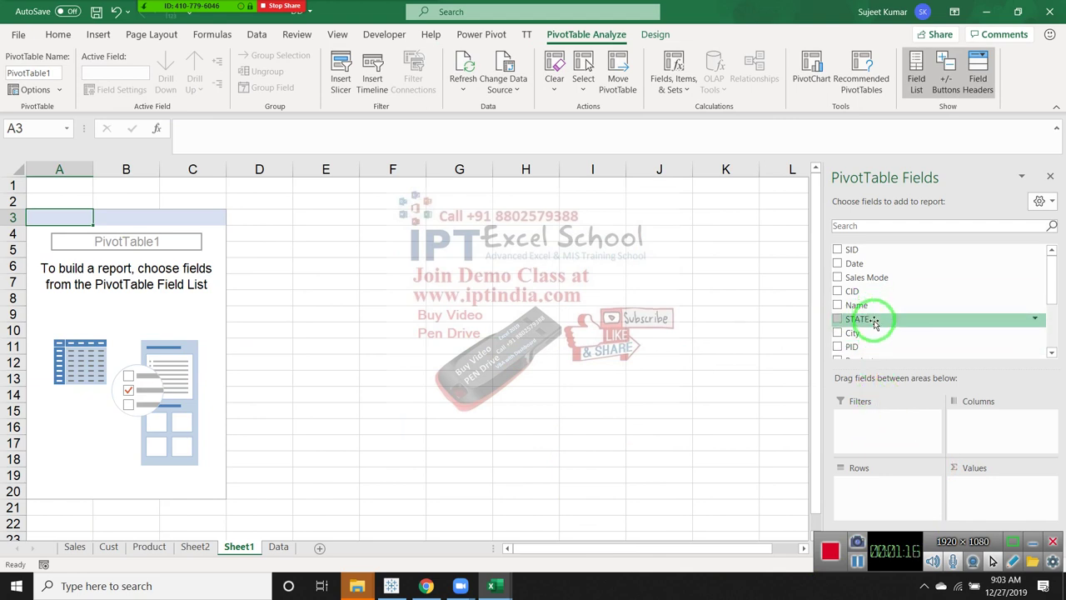
Put STATE in the pivot rows and Qty in Values as Sum of Qty
{"action": "left_click_drag", "start_coordinate": [875, 323], "coordinate": [886, 505]}
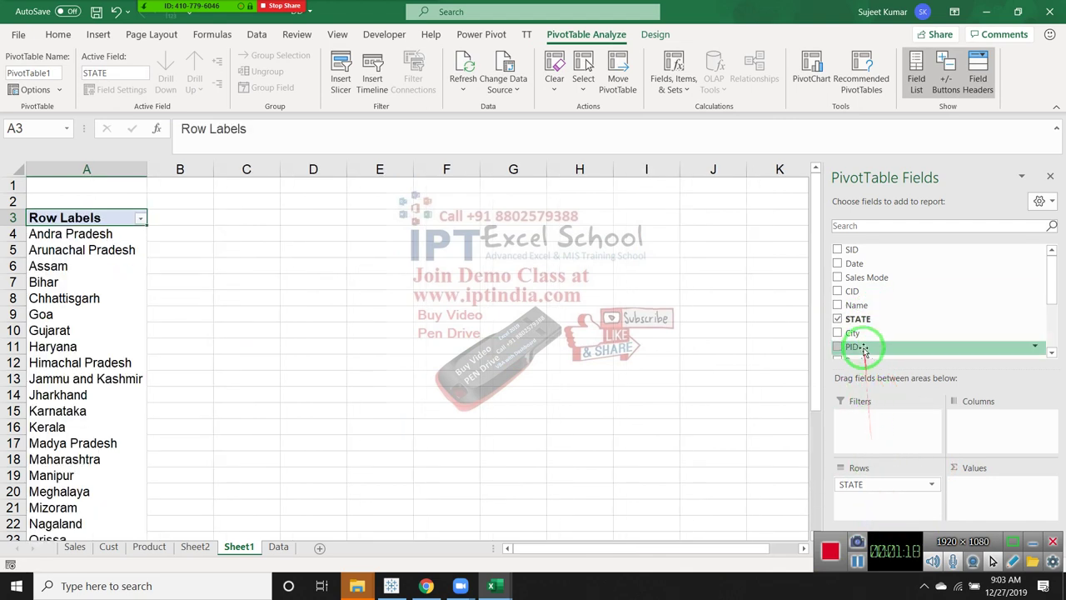
{"action": "scroll", "coordinate": [864, 347], "scroll_direction": "down", "scroll_amount": 3}
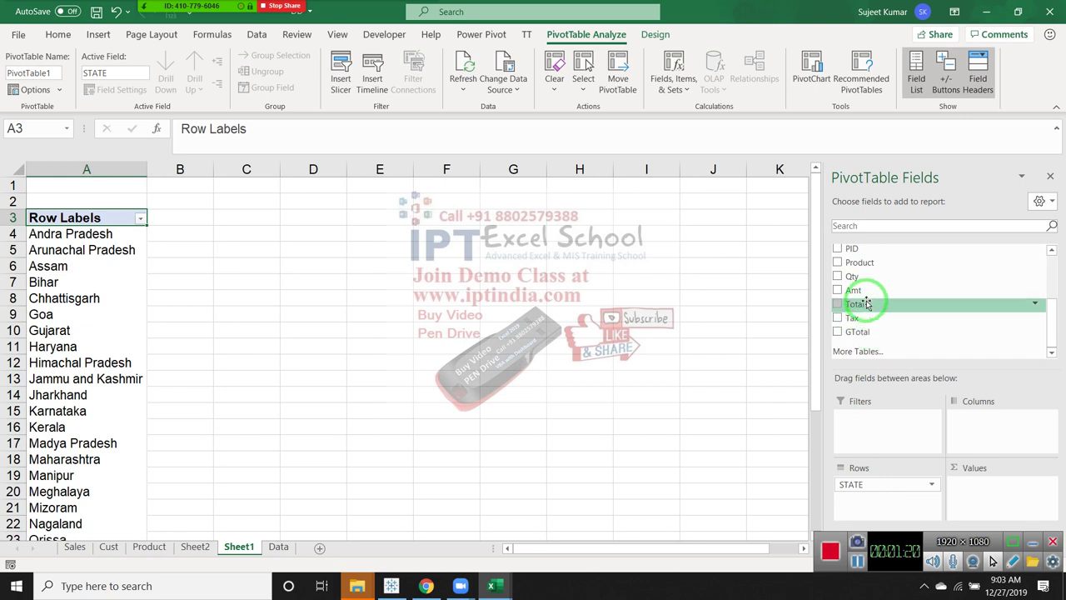
{"action": "left_click_drag", "start_coordinate": [867, 276], "coordinate": [977, 488]}
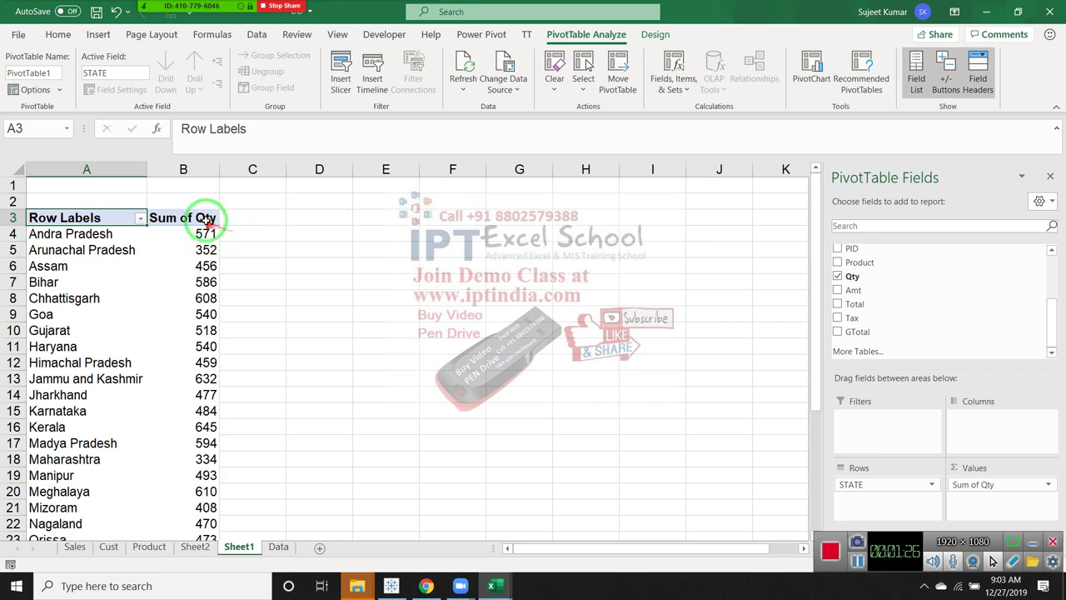
{"action": "left_click", "coordinate": [185, 169]}
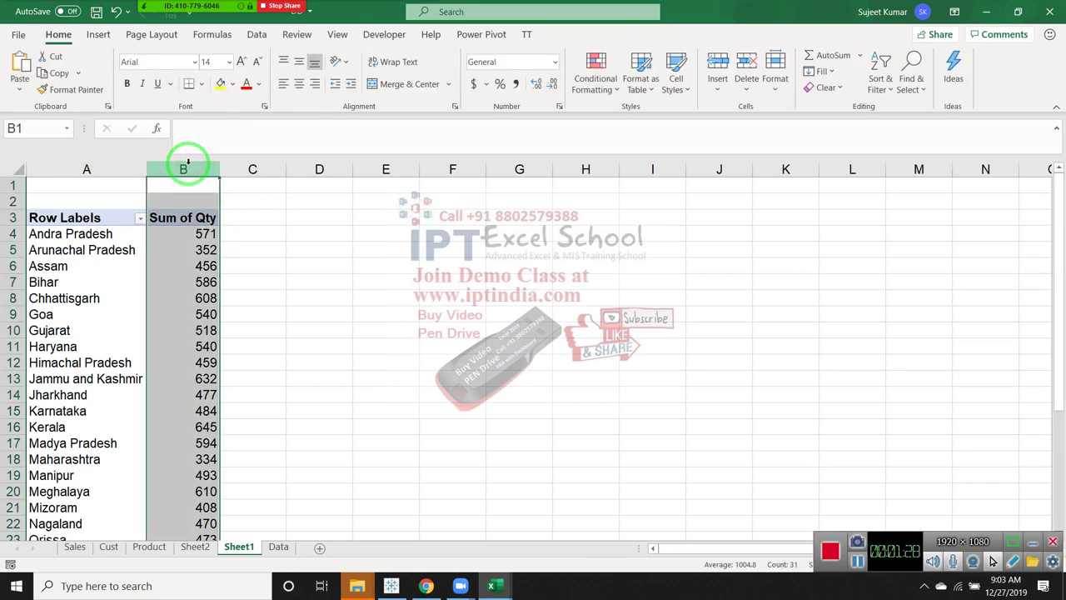
Sort the states by Sum of Qty smallest to largest, then largest to smallest
{"action": "left_click", "coordinate": [195, 266]}
{"action": "right_click", "coordinate": [197, 267]}
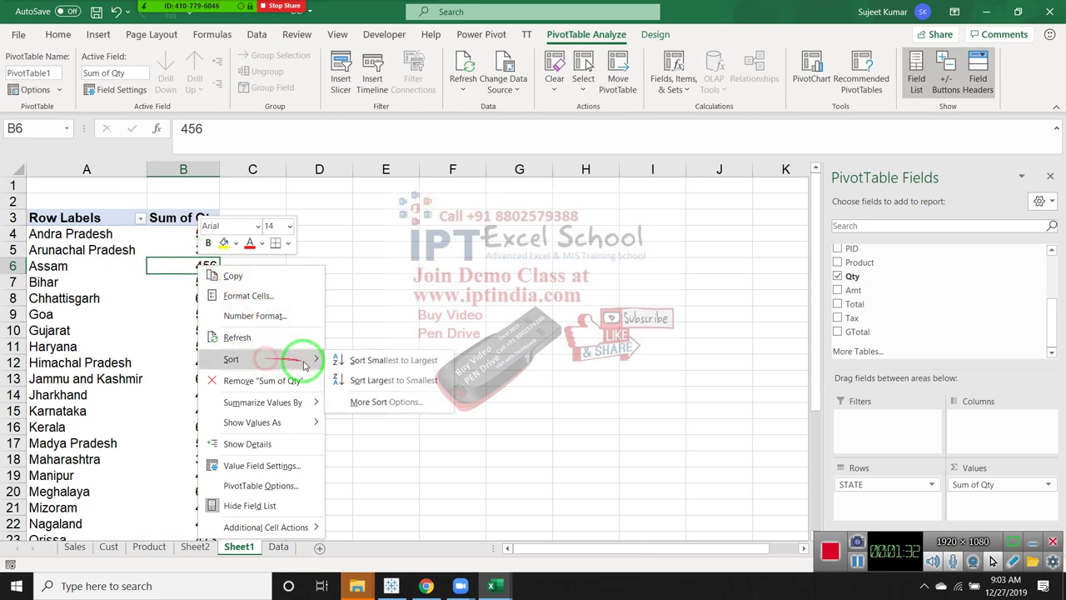
{"action": "left_click", "coordinate": [348, 361]}
{"action": "right_click", "coordinate": [214, 298]}
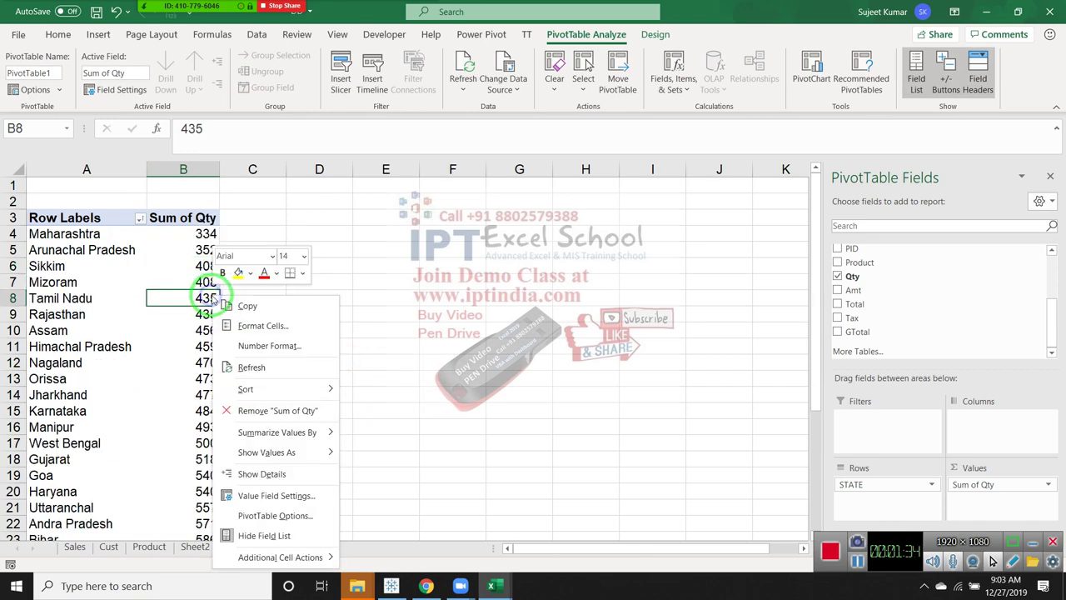
{"action": "mouse_move", "coordinate": [245, 389]}
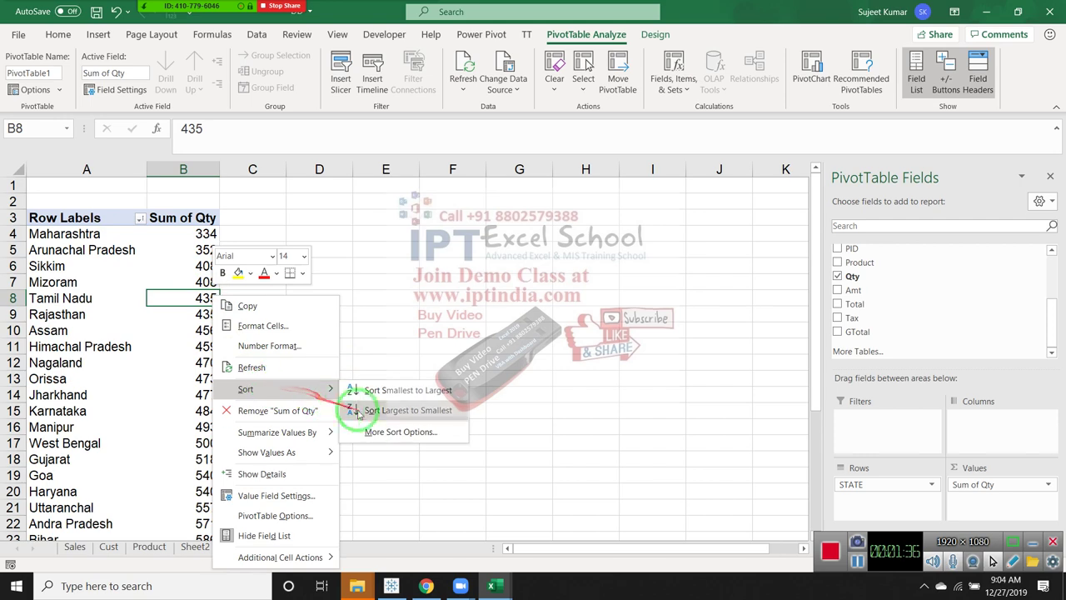
{"action": "left_click", "coordinate": [381, 412]}
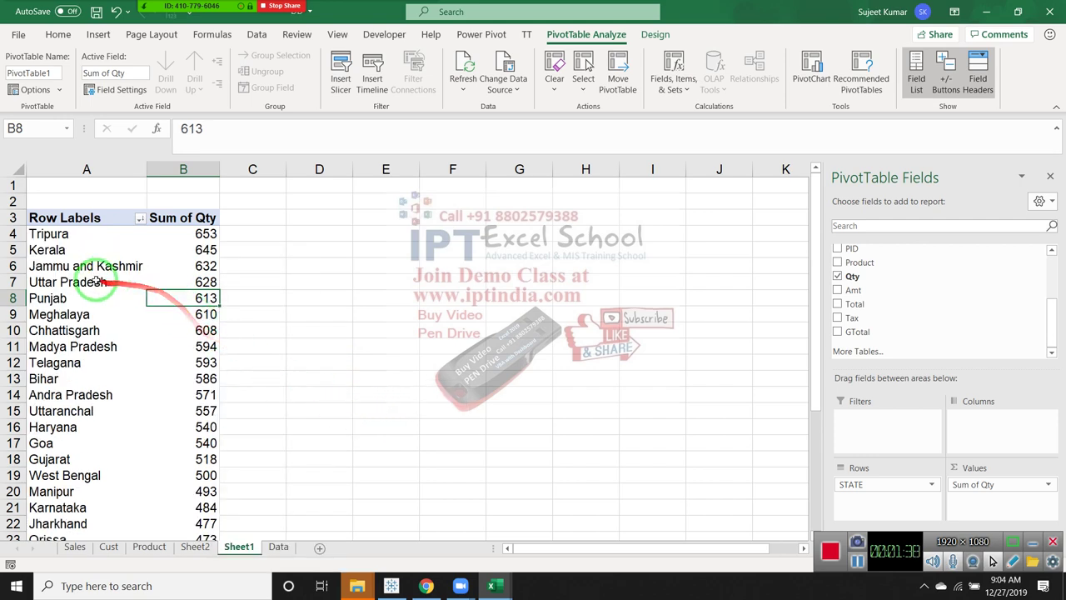
Sort the state labels A to Z, then Z to A, and add Product to the pivot columns
{"action": "left_click", "coordinate": [71, 250]}
{"action": "left_click", "coordinate": [87, 169]}
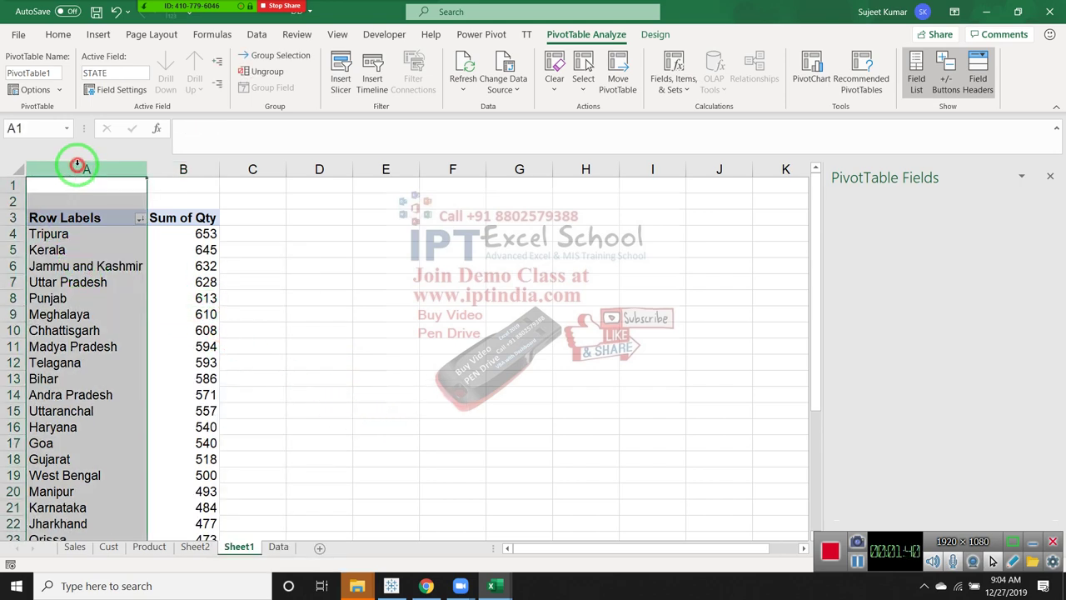
{"action": "left_click", "coordinate": [64, 248]}
{"action": "right_click", "coordinate": [66, 249]}
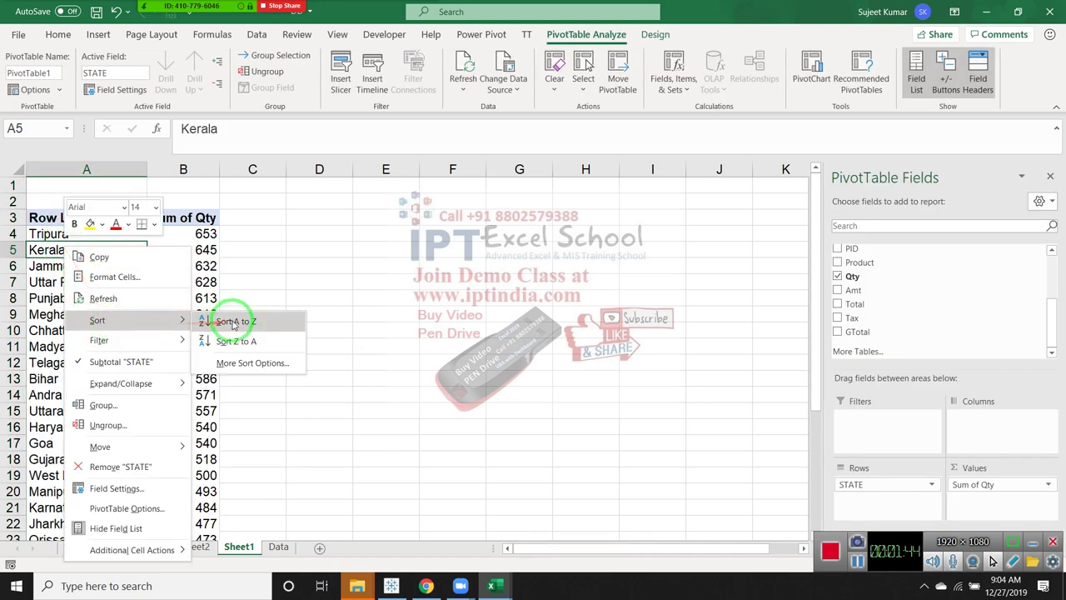
{"action": "left_click", "coordinate": [227, 321]}
{"action": "left_click", "coordinate": [102, 165]}
{"action": "left_click", "coordinate": [75, 250]}
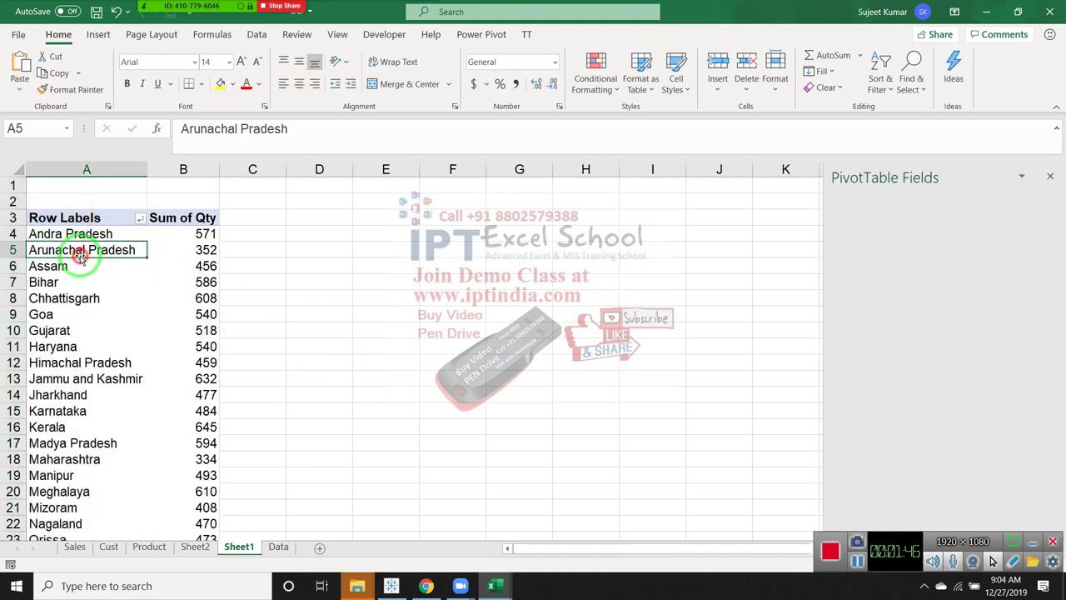
{"action": "right_click", "coordinate": [79, 250]}
{"action": "mouse_move", "coordinate": [141, 328]}
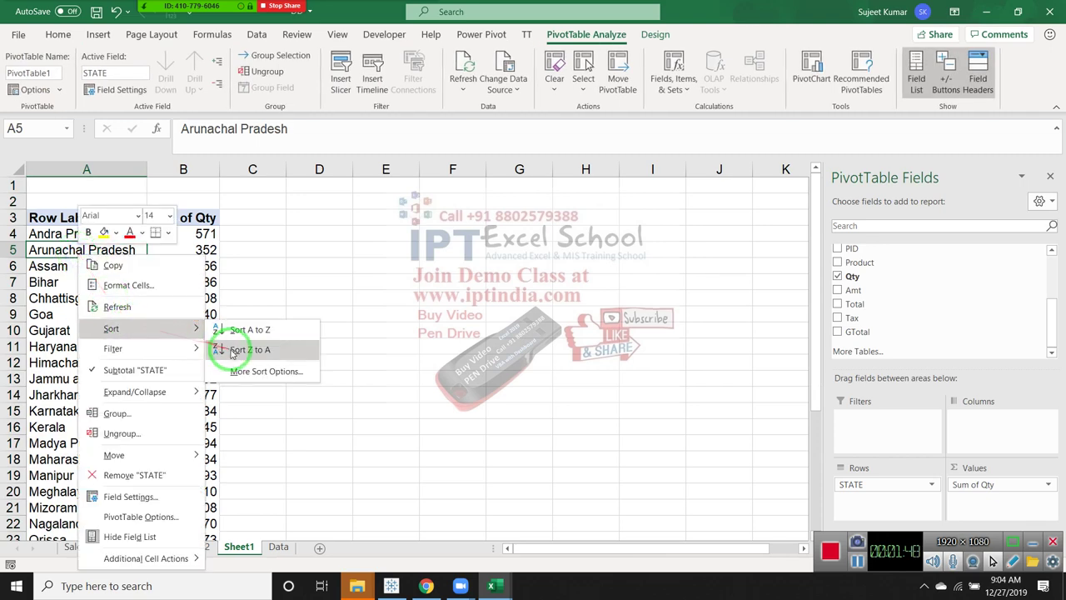
{"action": "left_click", "coordinate": [232, 348]}
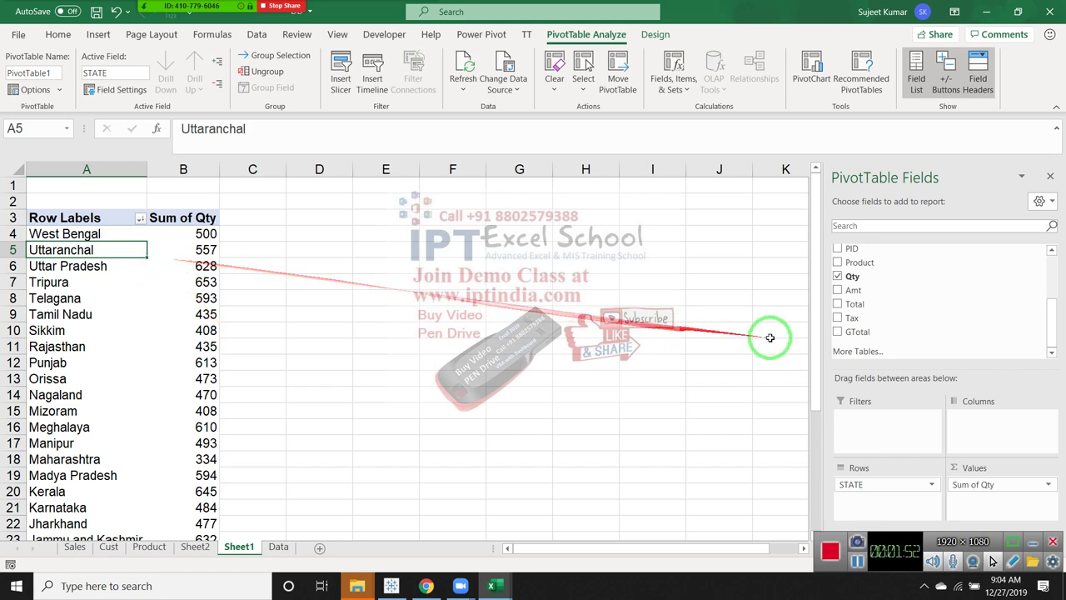
{"action": "left_click_drag", "start_coordinate": [883, 262], "coordinate": [979, 433]}
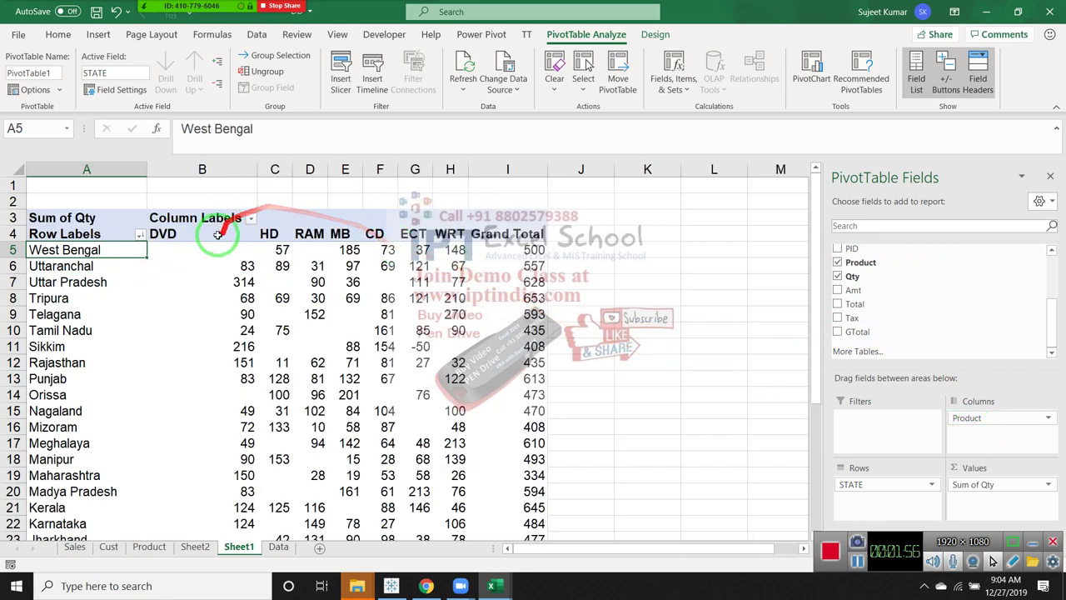
Sort the states by DVD quantity, largest to smallest
{"action": "left_click_drag", "start_coordinate": [219, 234], "coordinate": [498, 267]}
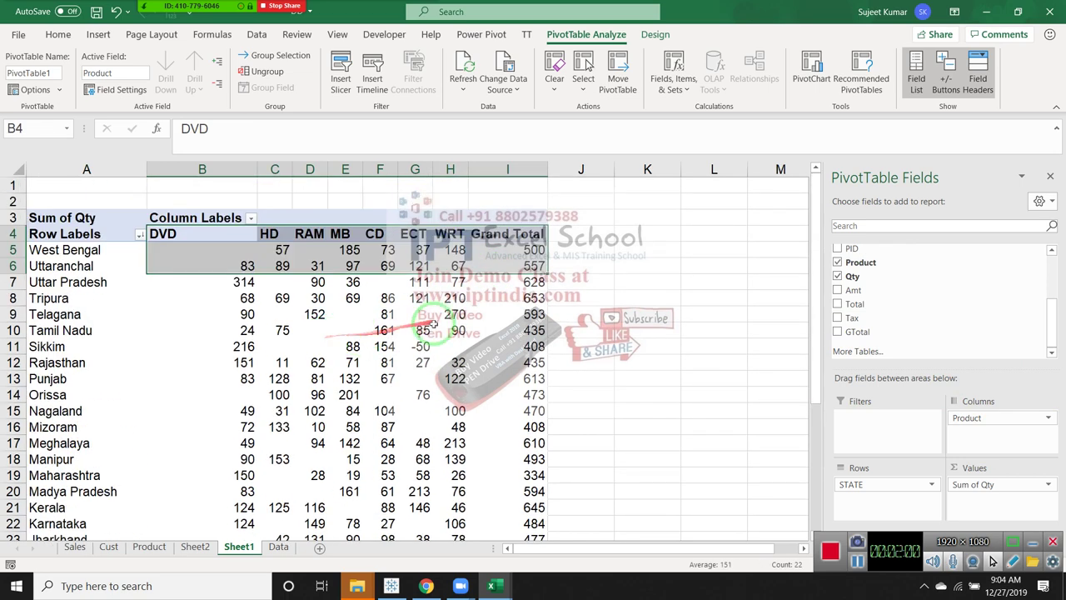
{"action": "left_click", "coordinate": [454, 331]}
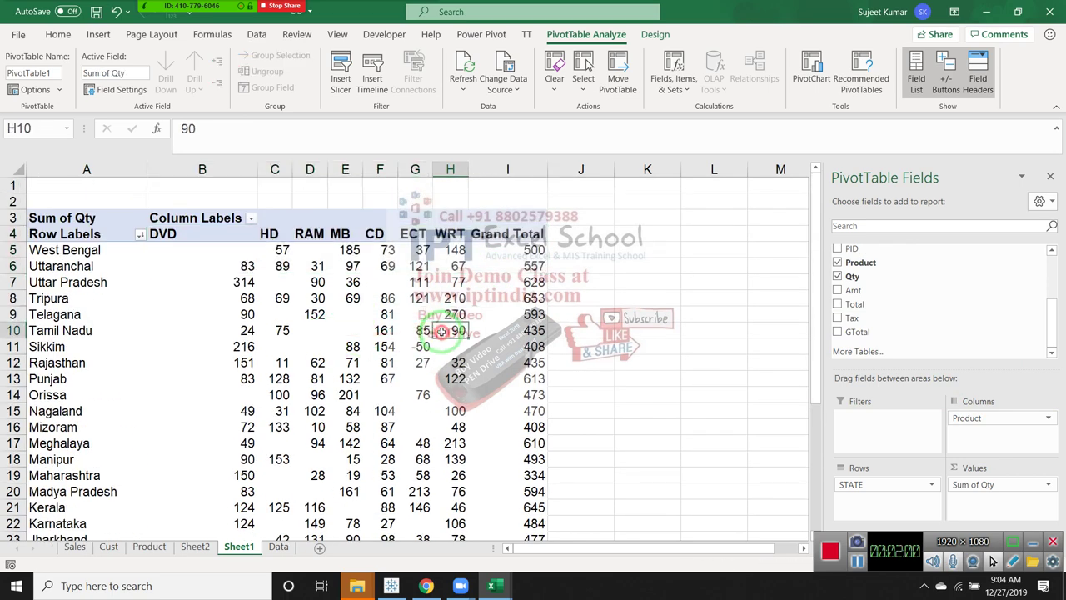
{"action": "left_click", "coordinate": [243, 250]}
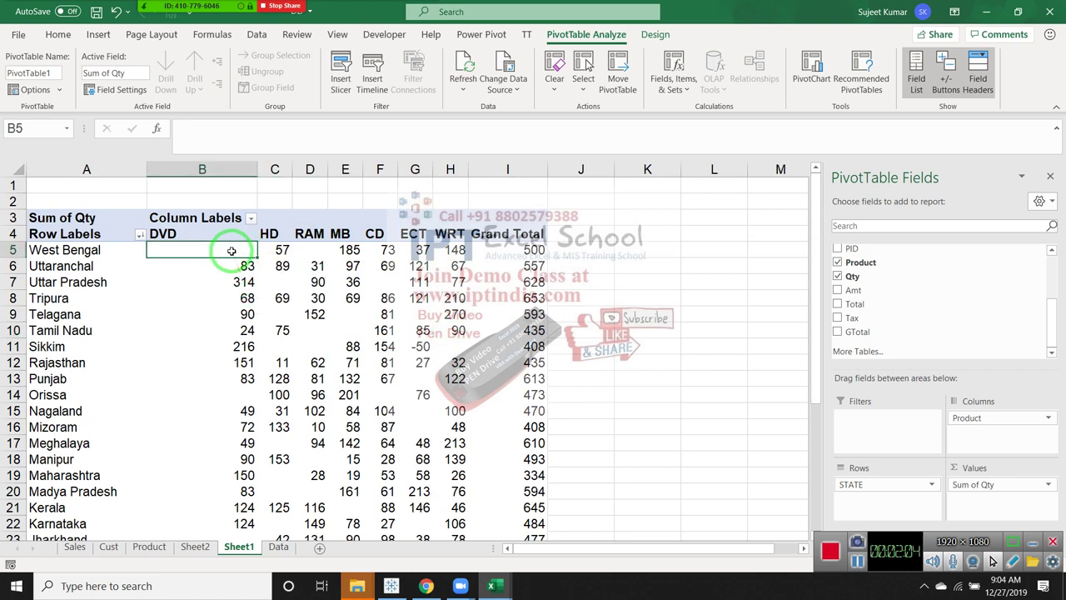
{"action": "right_click", "coordinate": [232, 250]}
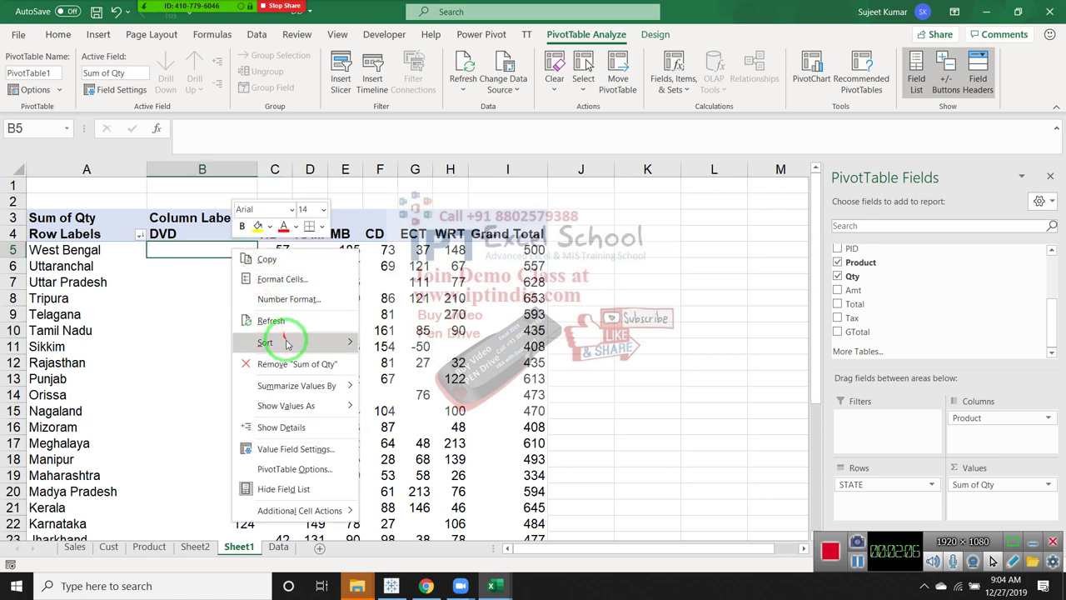
{"action": "mouse_move", "coordinate": [275, 343]}
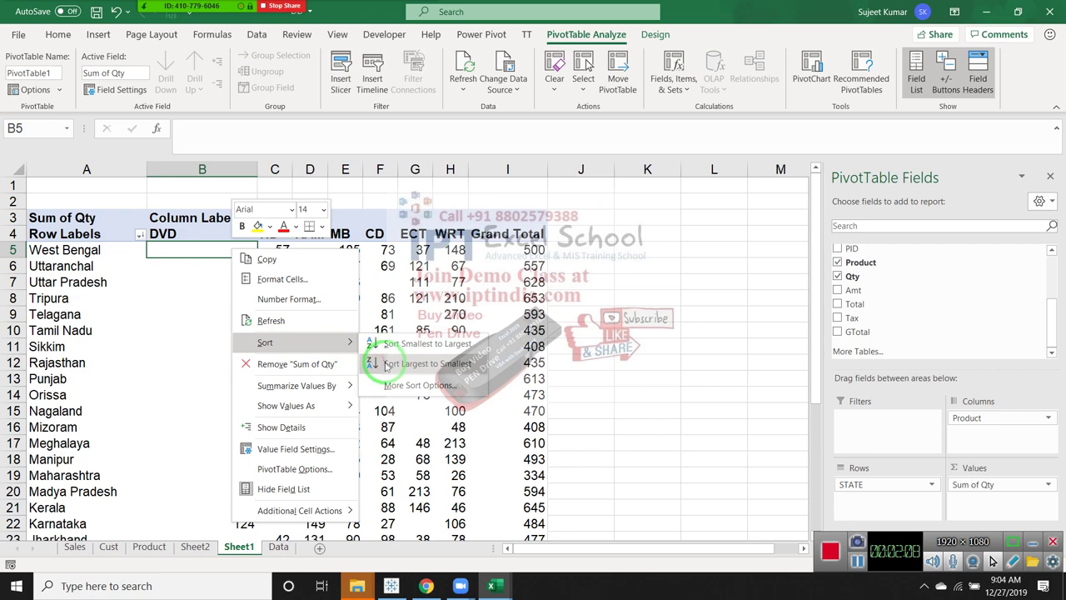
{"action": "left_click", "coordinate": [374, 366]}
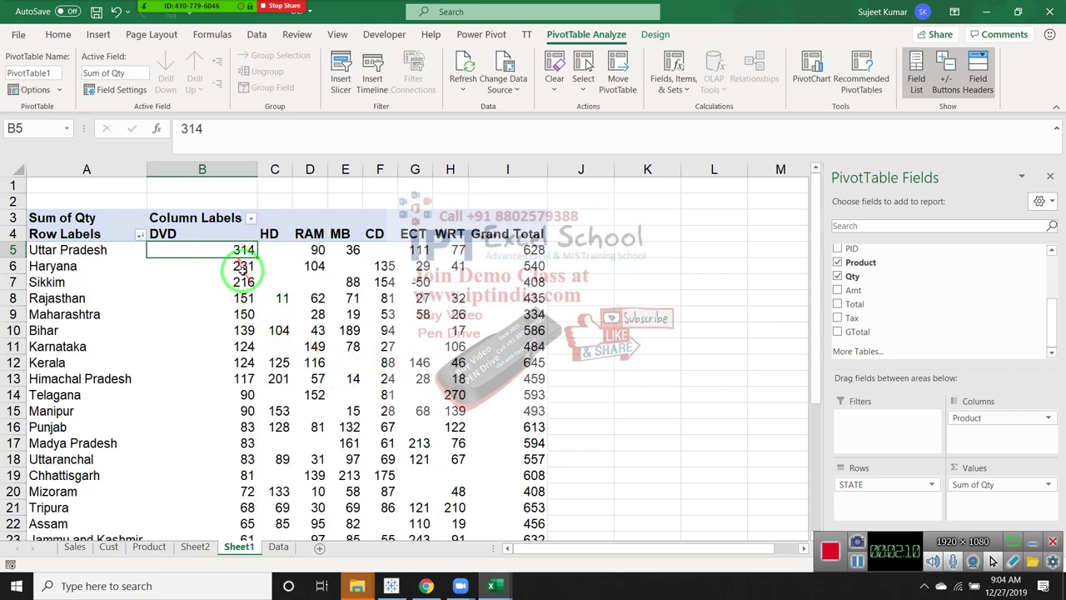
{"action": "scroll", "coordinate": [249, 297], "scroll_direction": "down", "scroll_amount": 6}
{"action": "scroll", "coordinate": [251, 343], "scroll_direction": "up", "scroll_amount": 6}
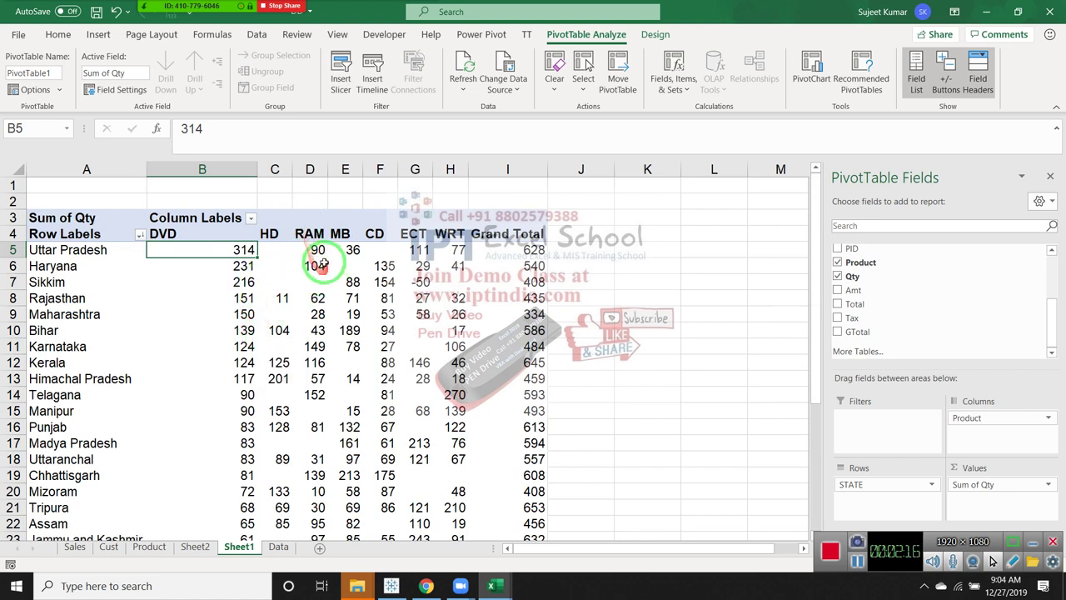
Check Haryana's DVD, ECT and other product quantities in the pivot
{"action": "left_click", "coordinate": [313, 265]}
{"action": "left_click", "coordinate": [345, 266]}
{"action": "left_click", "coordinate": [421, 265]}
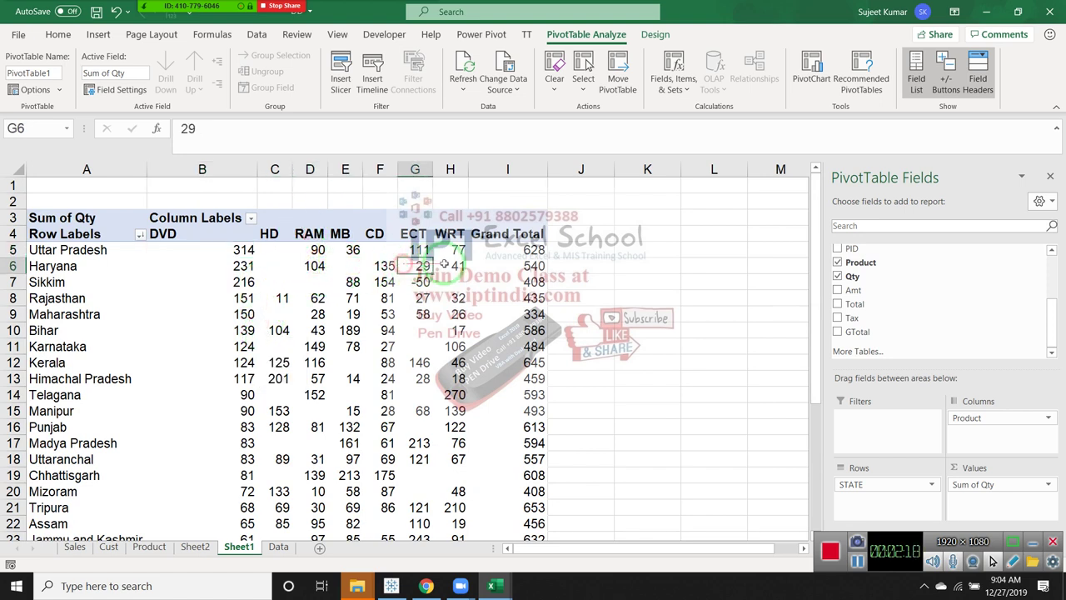
{"action": "left_click", "coordinate": [191, 266]}
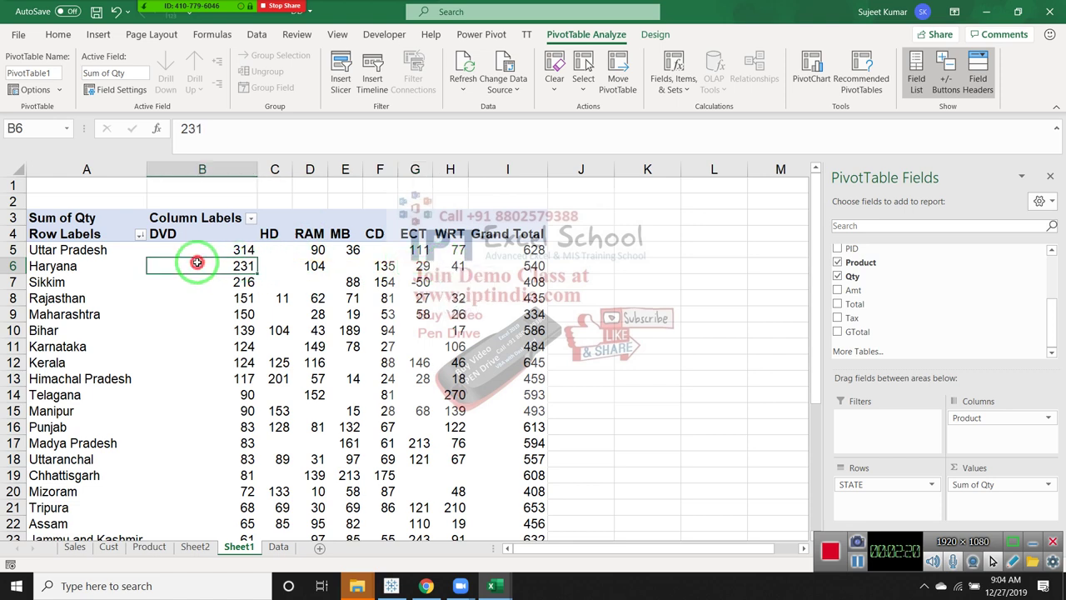
{"action": "left_click", "coordinate": [96, 265]}
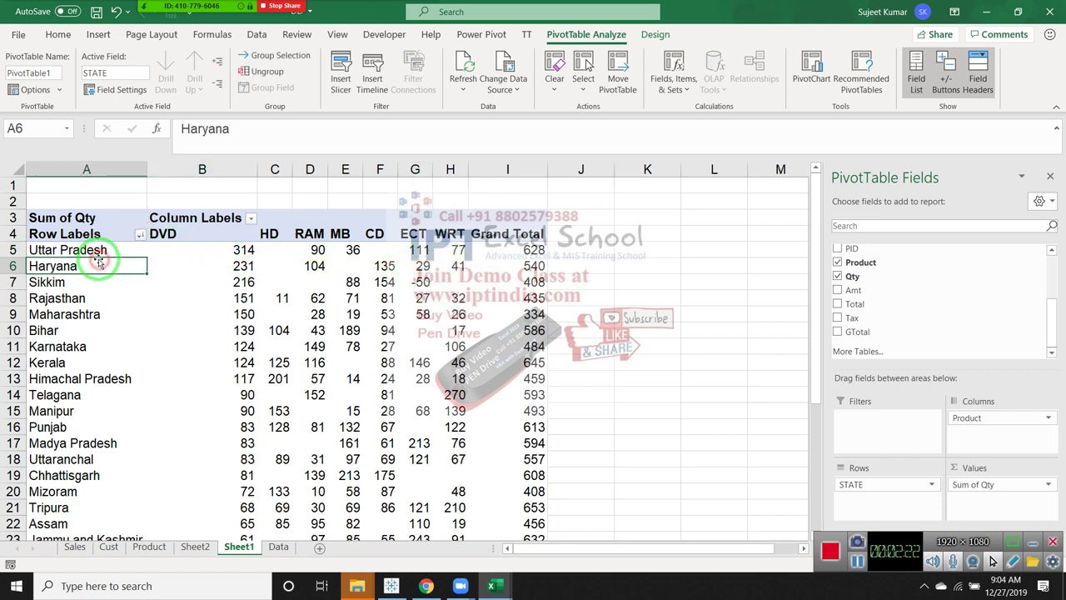
Sort the product column headers A to Z, then Z to A
{"action": "left_click_drag", "start_coordinate": [159, 233], "coordinate": [526, 232]}
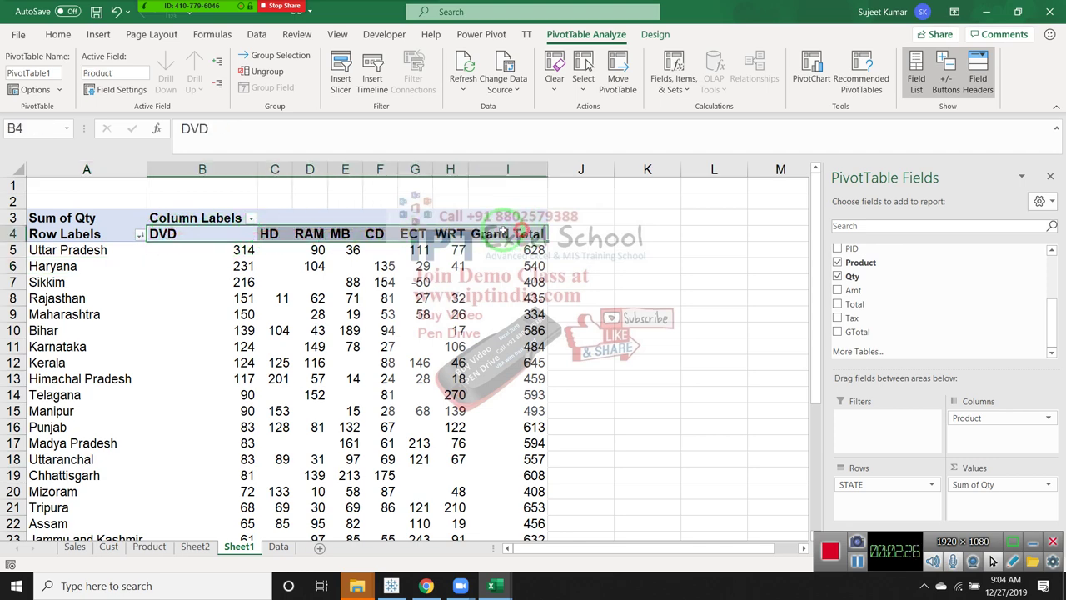
{"action": "left_click", "coordinate": [379, 281]}
{"action": "left_click", "coordinate": [342, 233]}
{"action": "right_click", "coordinate": [342, 233]}
{"action": "mouse_move", "coordinate": [376, 305]}
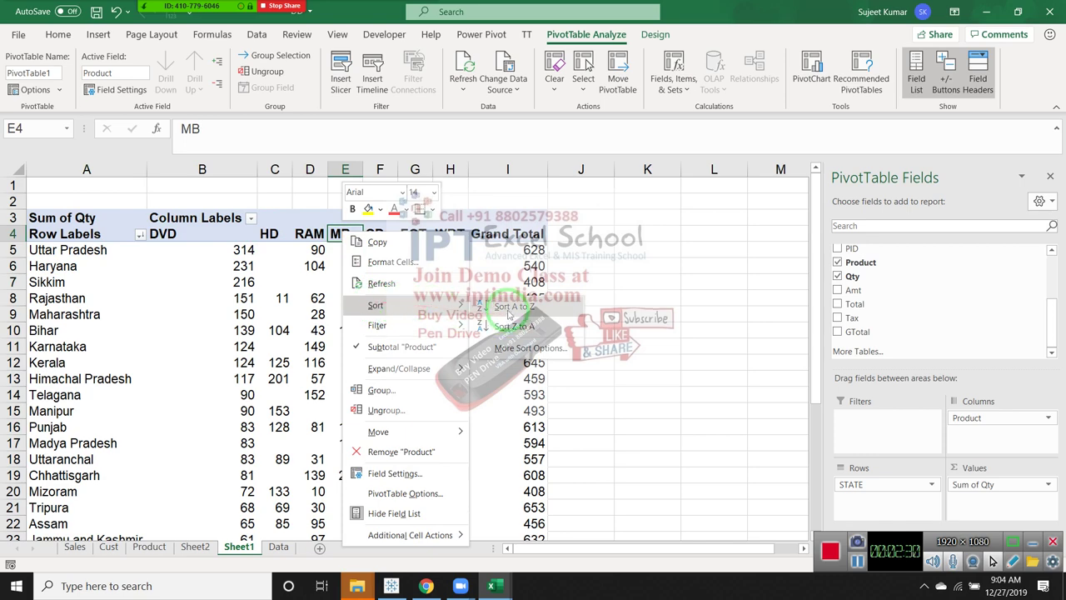
{"action": "left_click", "coordinate": [510, 306]}
{"action": "right_click", "coordinate": [340, 232]}
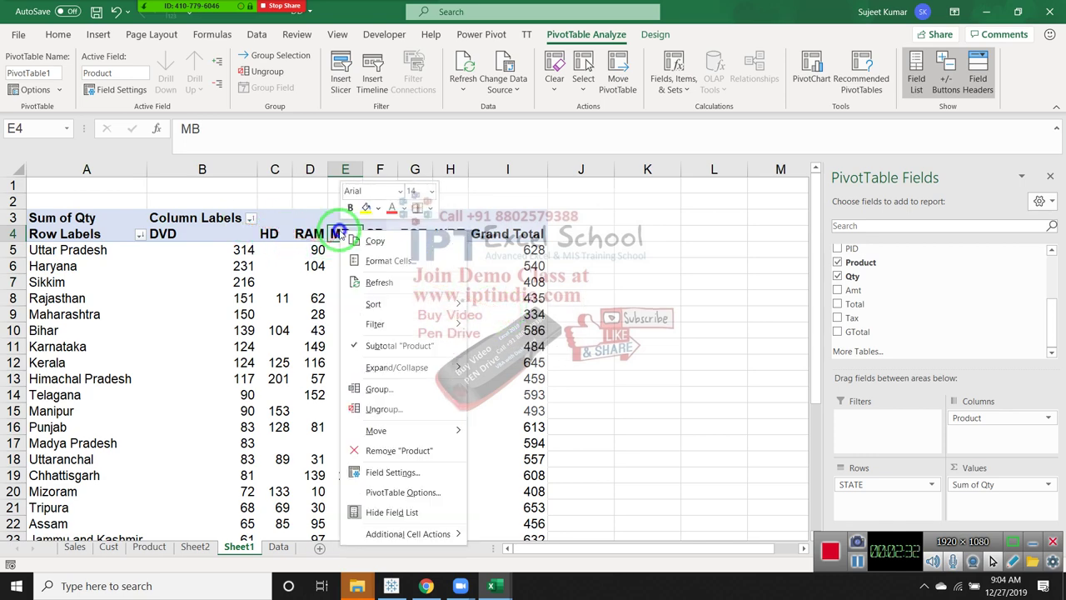
{"action": "mouse_move", "coordinate": [374, 304]}
{"action": "left_click", "coordinate": [518, 325]}
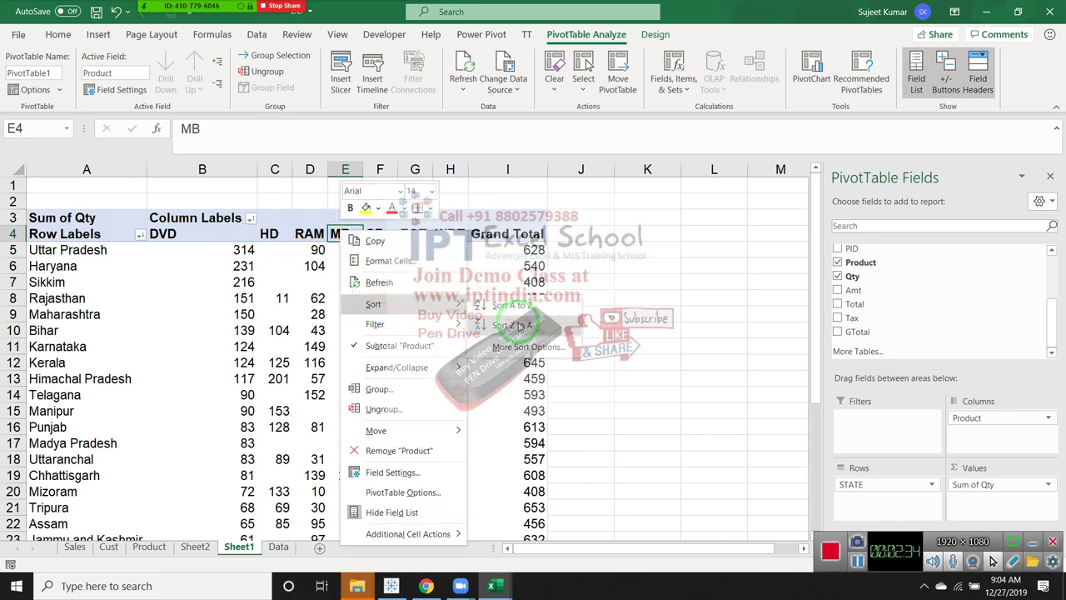
{"action": "left_click", "coordinate": [196, 232]}
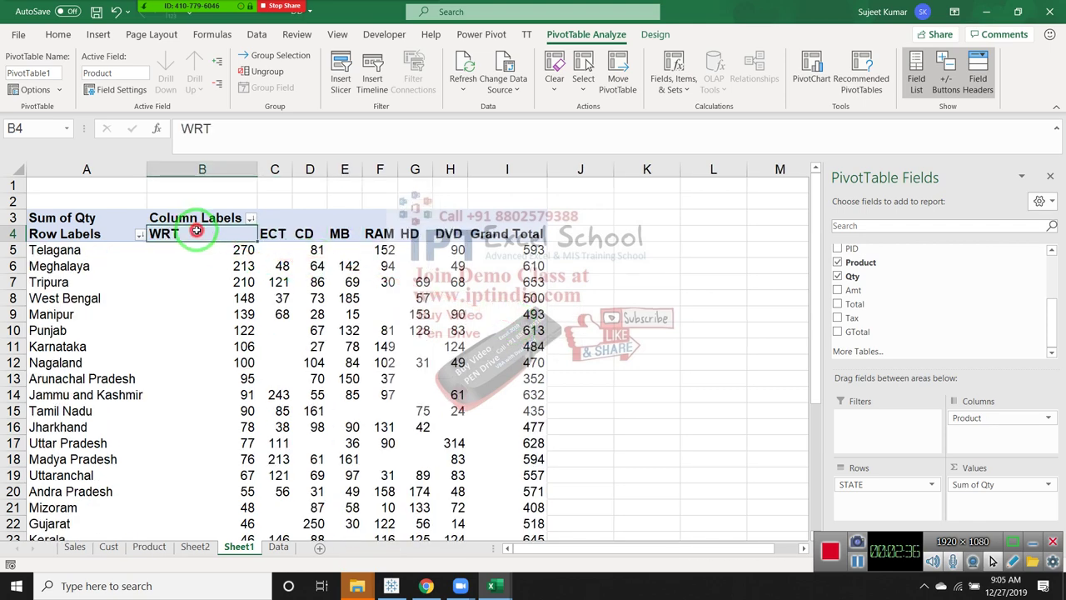
Select pivot columns B to H and West Bengal's WRT quantity
{"action": "left_click", "coordinate": [222, 168]}
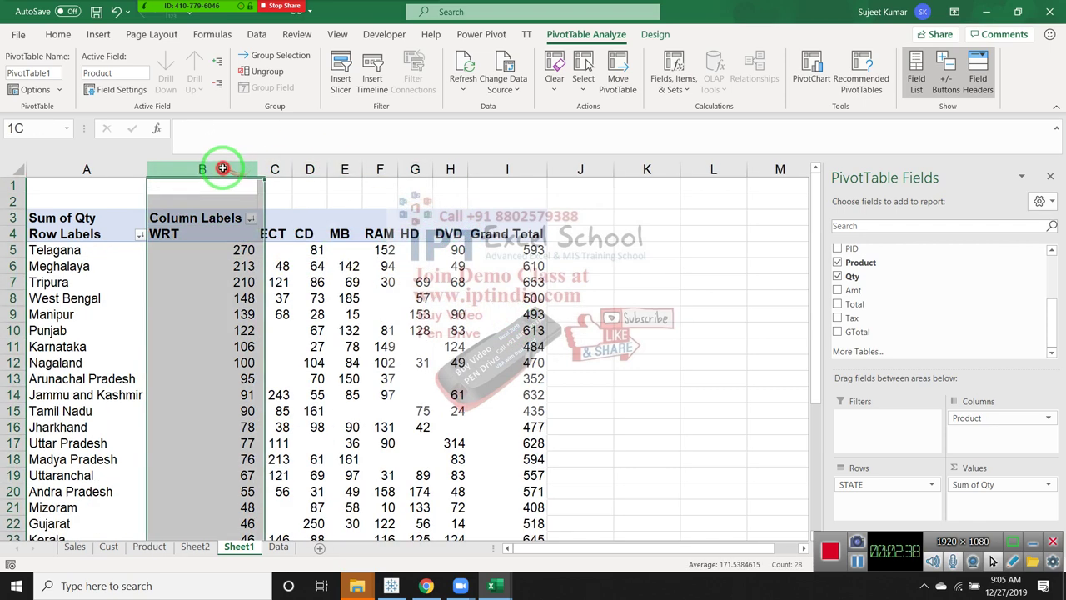
{"action": "left_click_drag", "start_coordinate": [222, 169], "coordinate": [454, 169]}
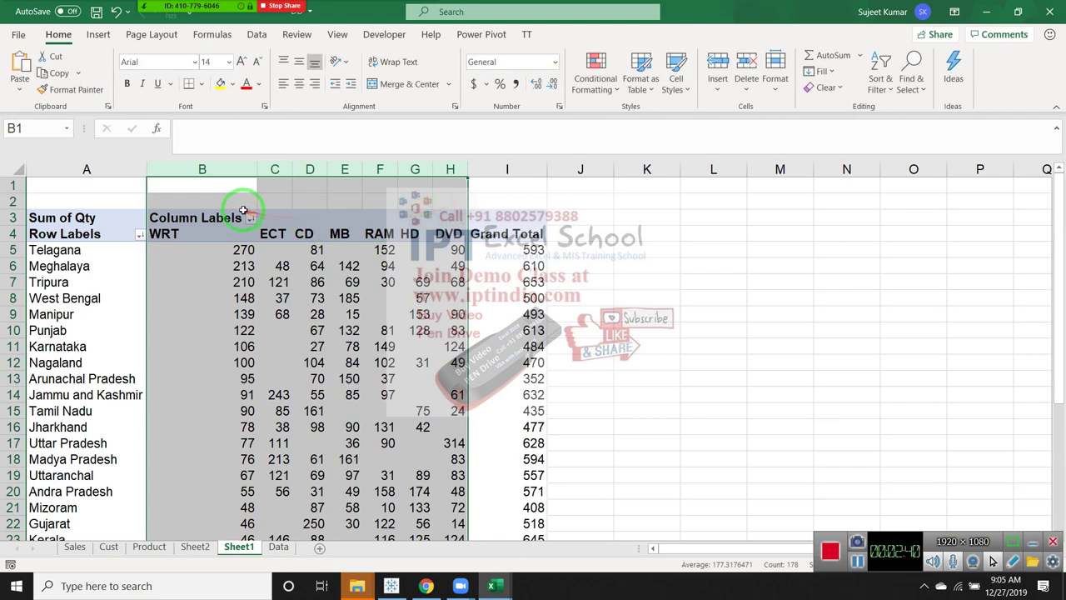
{"action": "left_click", "coordinate": [215, 296]}
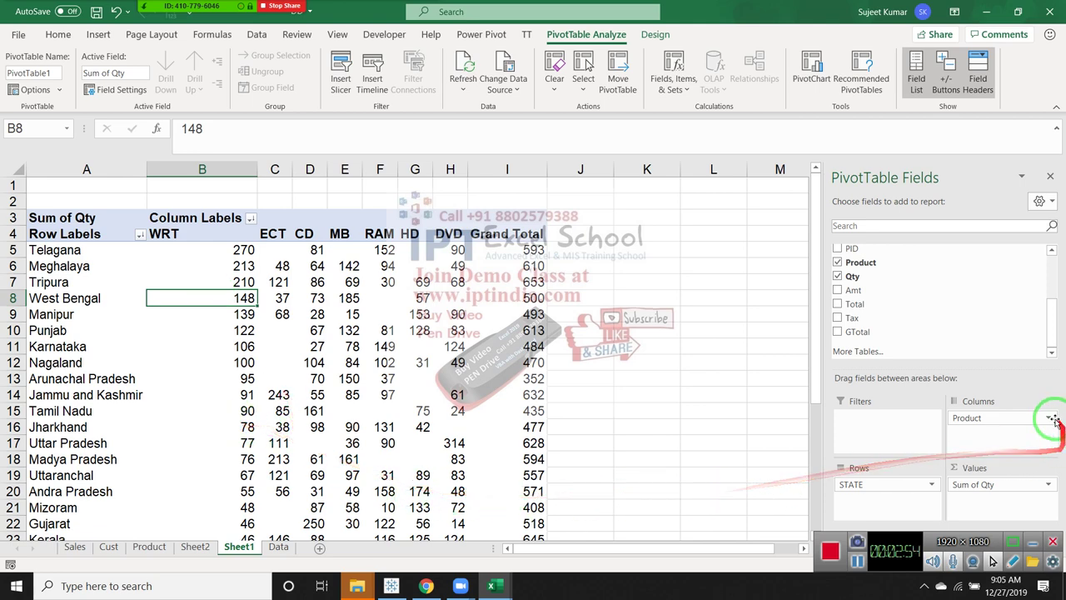
{"action": "left_click", "coordinate": [1018, 417]}
Move Product into the rows beneath STATE and reverse the product order within each state
{"action": "mouse_move", "coordinate": [1019, 418]}
{"action": "left_mouse_down"}
{"action": "mouse_move", "coordinate": [886, 491]}
{"action": "mouse_move", "coordinate": [913, 304]}
{"action": "mouse_move", "coordinate": [886, 493]}
{"action": "mouse_move", "coordinate": [877, 485]}
{"action": "left_mouse_up"}
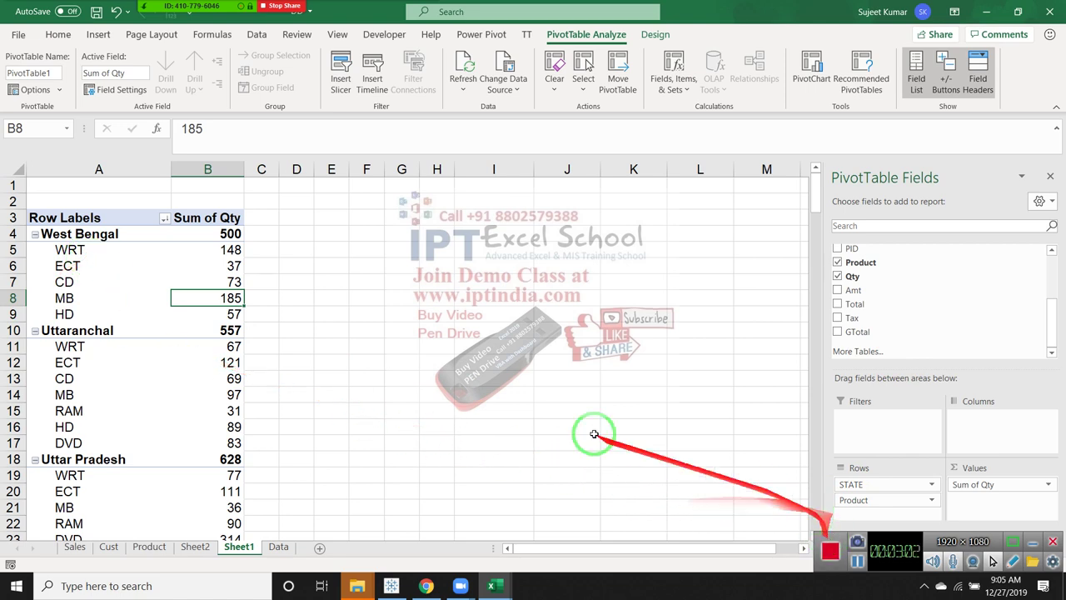
{"action": "right_click", "coordinate": [82, 263]}
{"action": "mouse_move", "coordinate": [114, 329]}
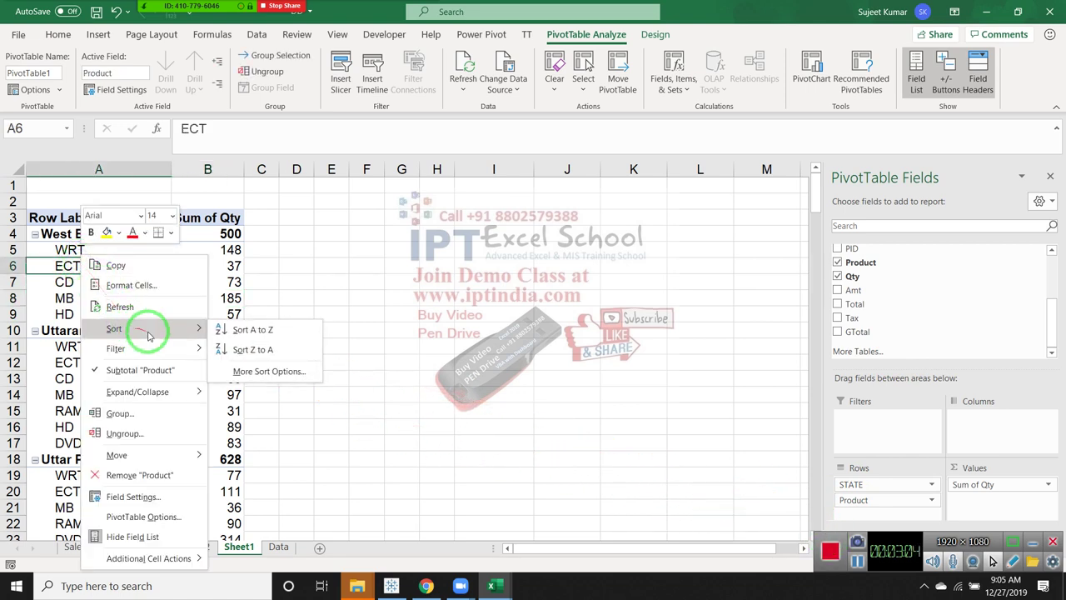
{"action": "left_click", "coordinate": [242, 346]}
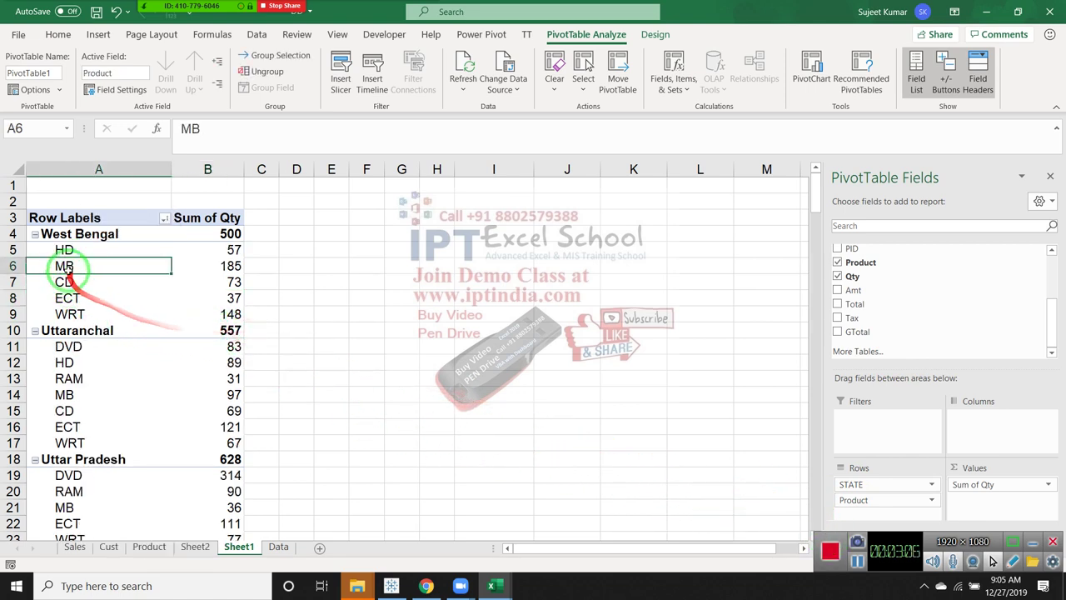
{"action": "left_click_drag", "start_coordinate": [100, 250], "coordinate": [111, 428]}
{"action": "left_click", "coordinate": [111, 331]}
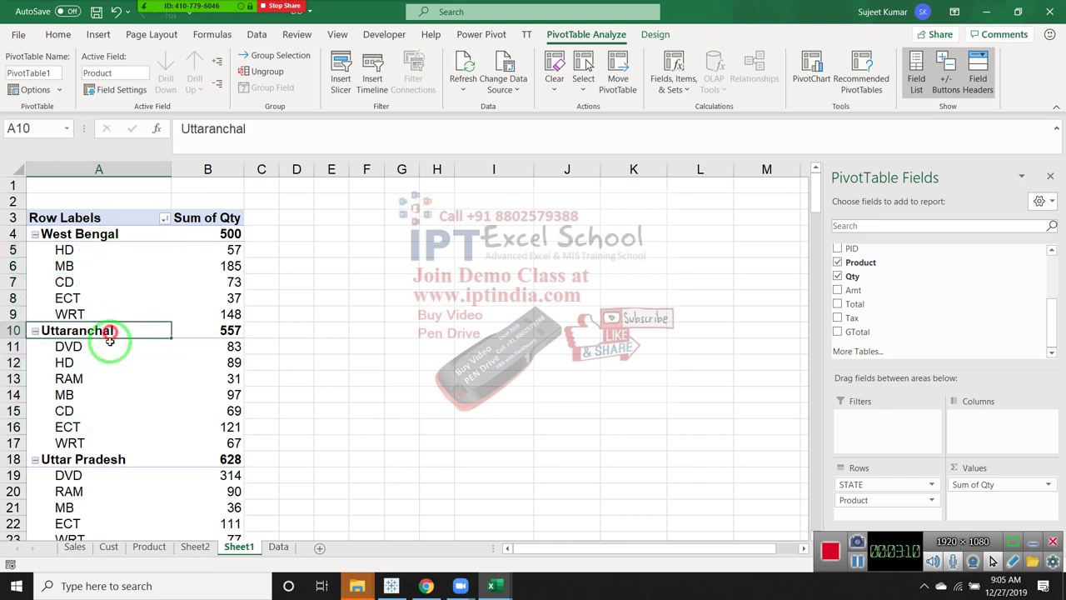
{"action": "left_click", "coordinate": [96, 458]}
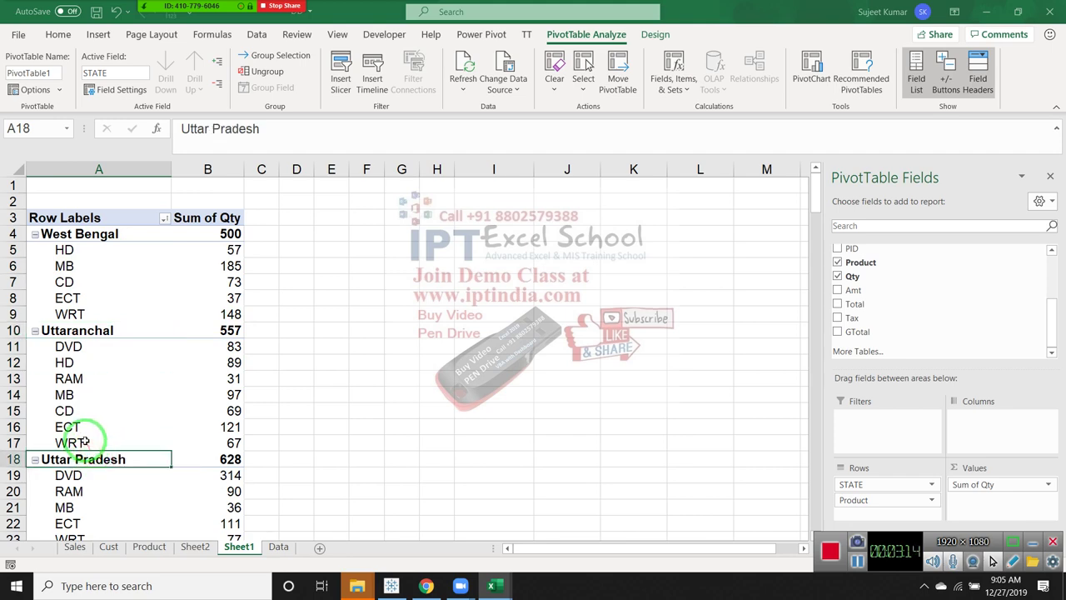
Rearrange the STATE field in the Rows area and open its field options
{"action": "scroll", "coordinate": [91, 435], "scroll_direction": "down", "scroll_amount": 4}
{"action": "scroll", "coordinate": [91, 435], "scroll_direction": "down", "scroll_amount": 1}
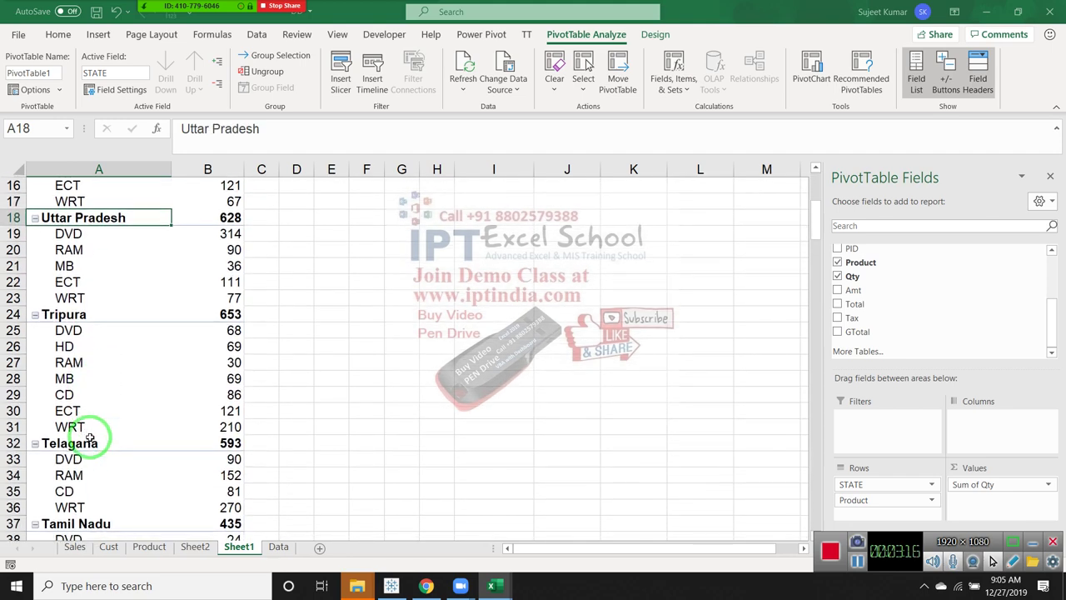
{"action": "scroll", "coordinate": [90, 439], "scroll_direction": "up", "scroll_amount": 5}
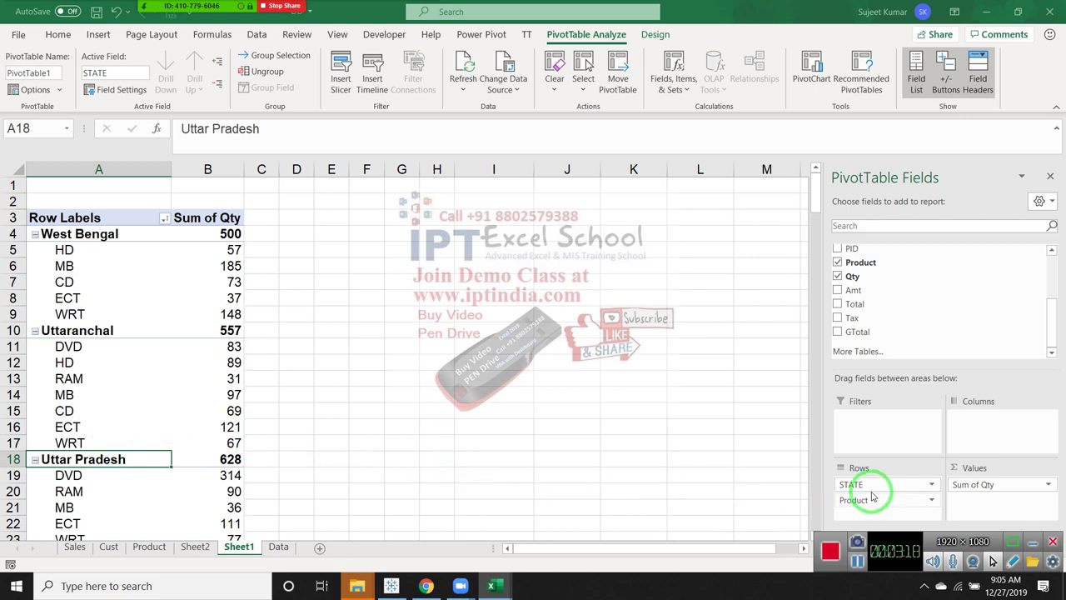
{"action": "left_click_drag", "start_coordinate": [870, 490], "coordinate": [915, 385]}
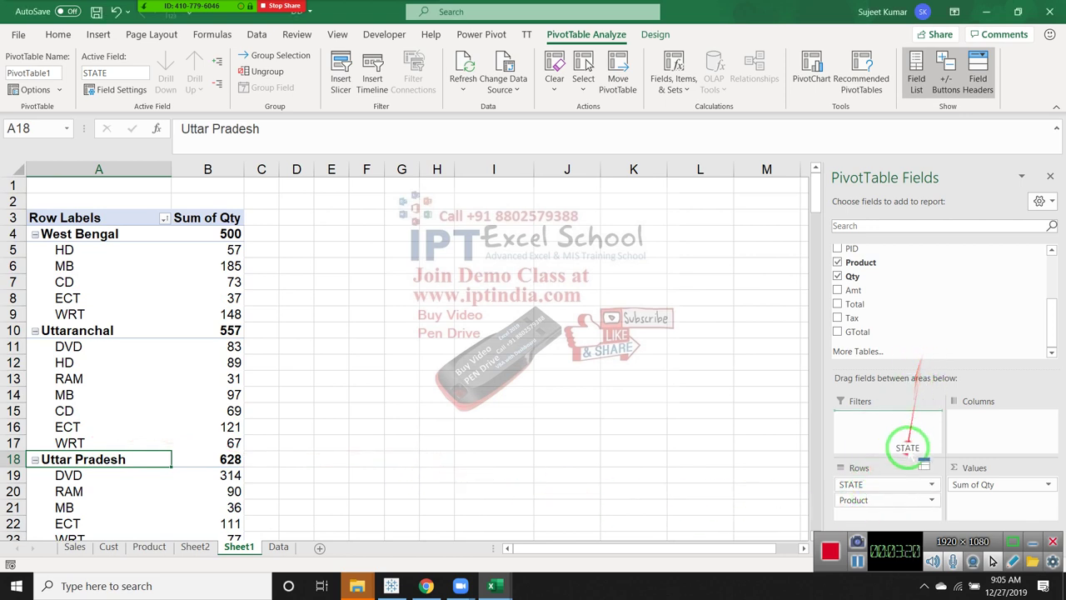
{"action": "mouse_move", "coordinate": [925, 351]}
{"action": "left_mouse_down"}
{"action": "mouse_move", "coordinate": [333, 494]}
{"action": "mouse_move", "coordinate": [916, 500]}
{"action": "left_mouse_up"}
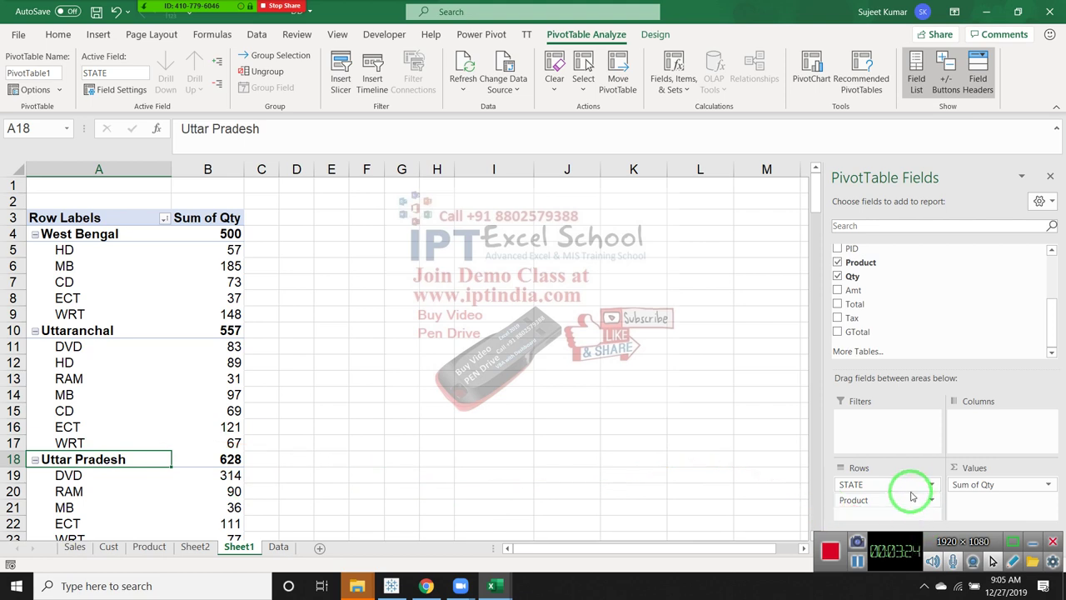
{"action": "left_click", "coordinate": [908, 485]}
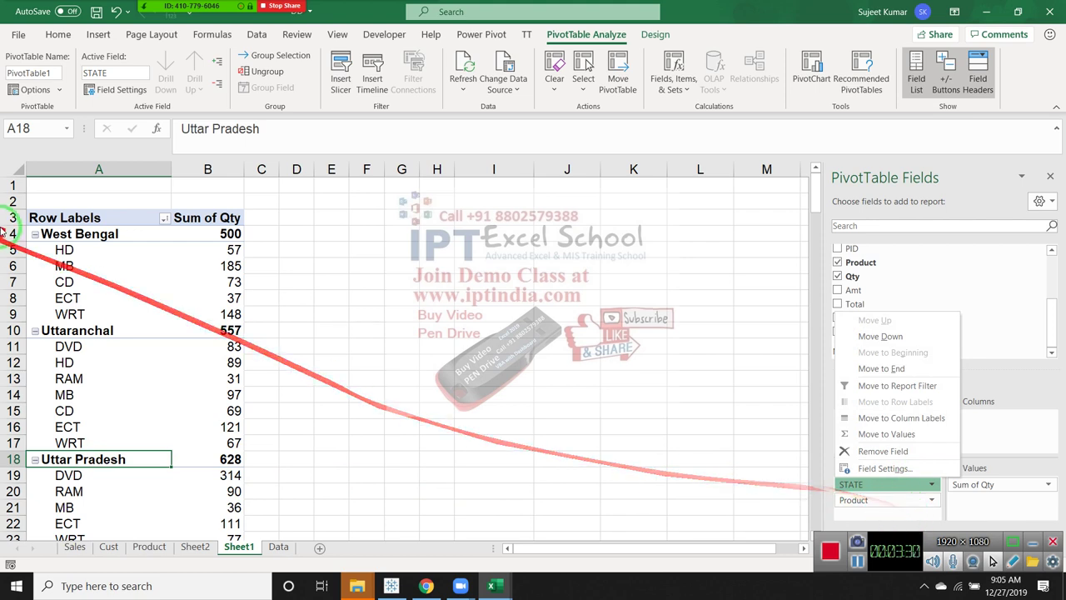
{"action": "left_click", "coordinate": [80, 281]}
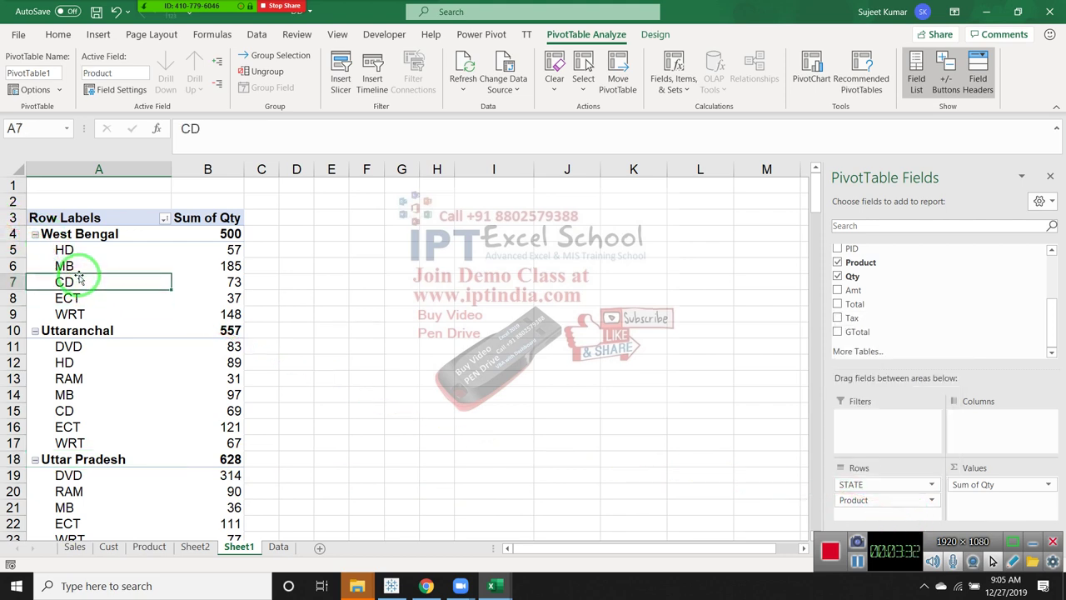
Sort the product labels under each state A to Z
{"action": "right_click", "coordinate": [79, 282]}
{"action": "mouse_move", "coordinate": [113, 328]}
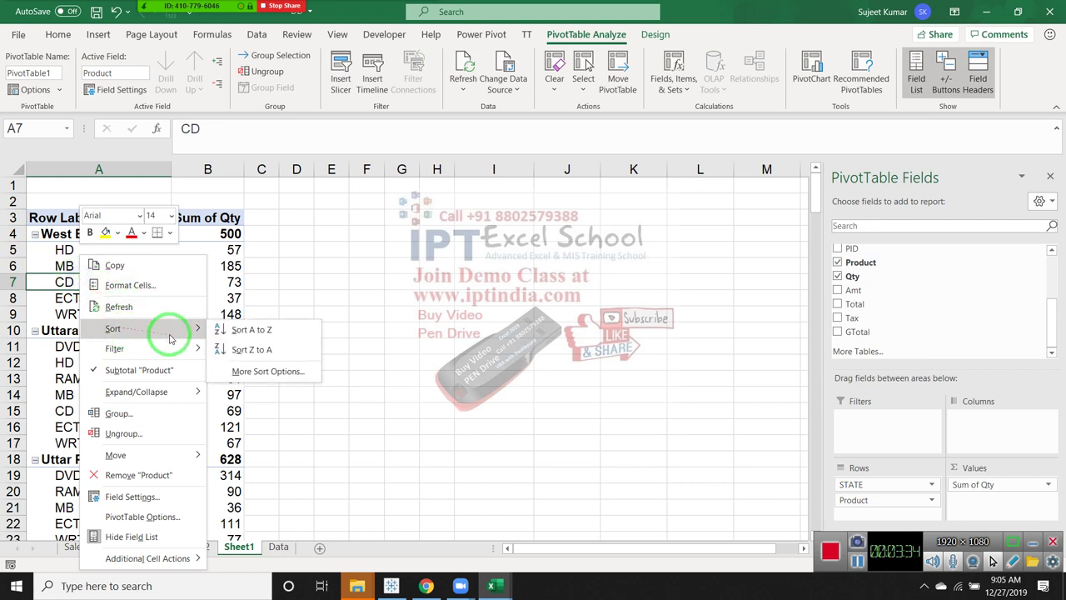
{"action": "left_click", "coordinate": [244, 331]}
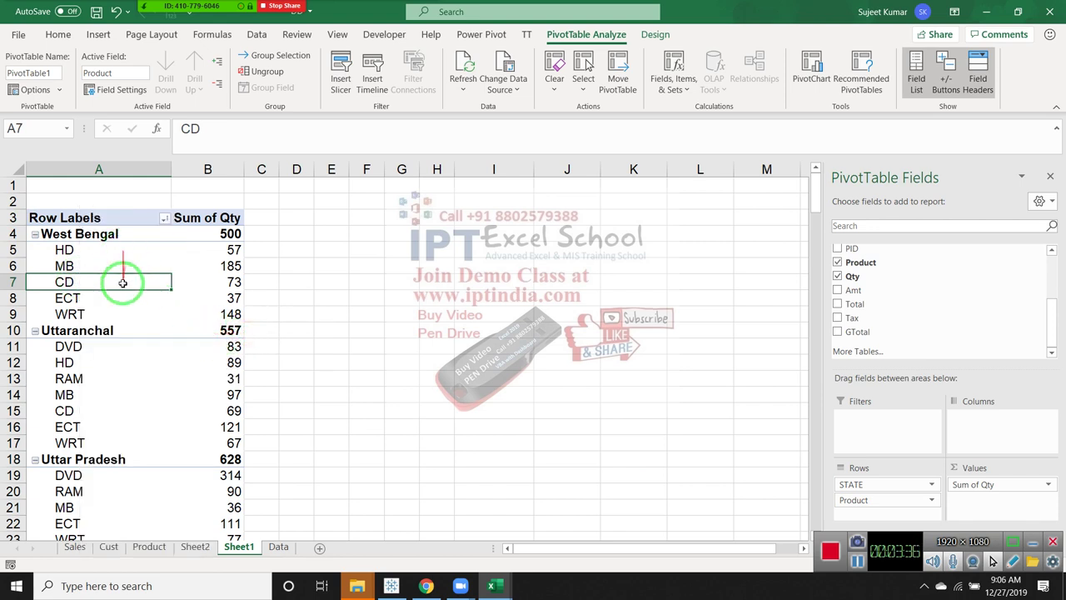
{"action": "left_click", "coordinate": [106, 332]}
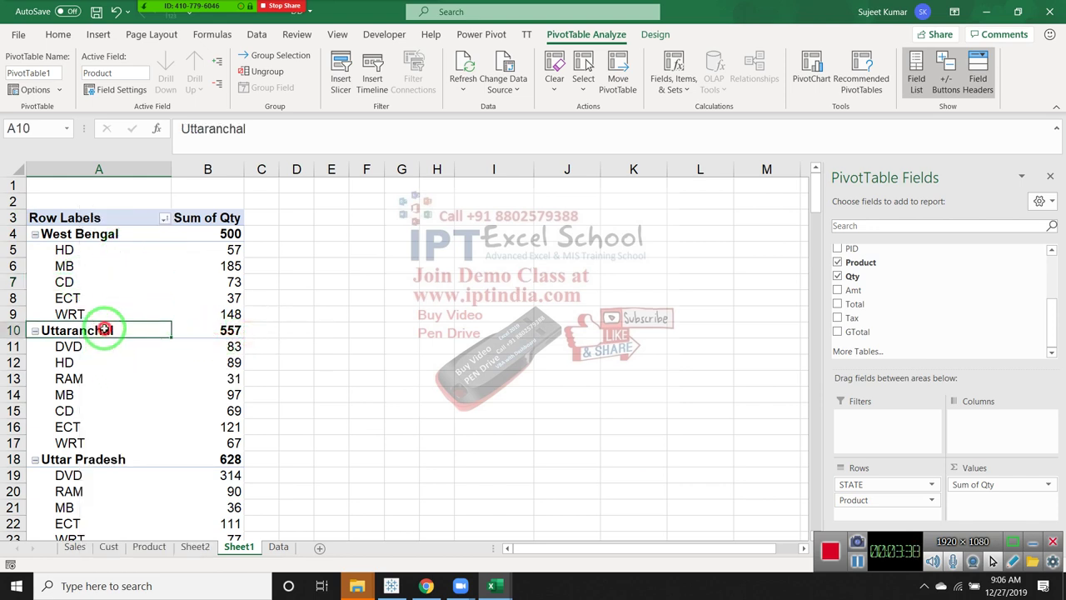
{"action": "left_click", "coordinate": [125, 461]}
{"action": "scroll", "coordinate": [146, 480], "scroll_direction": "down", "scroll_amount": 3}
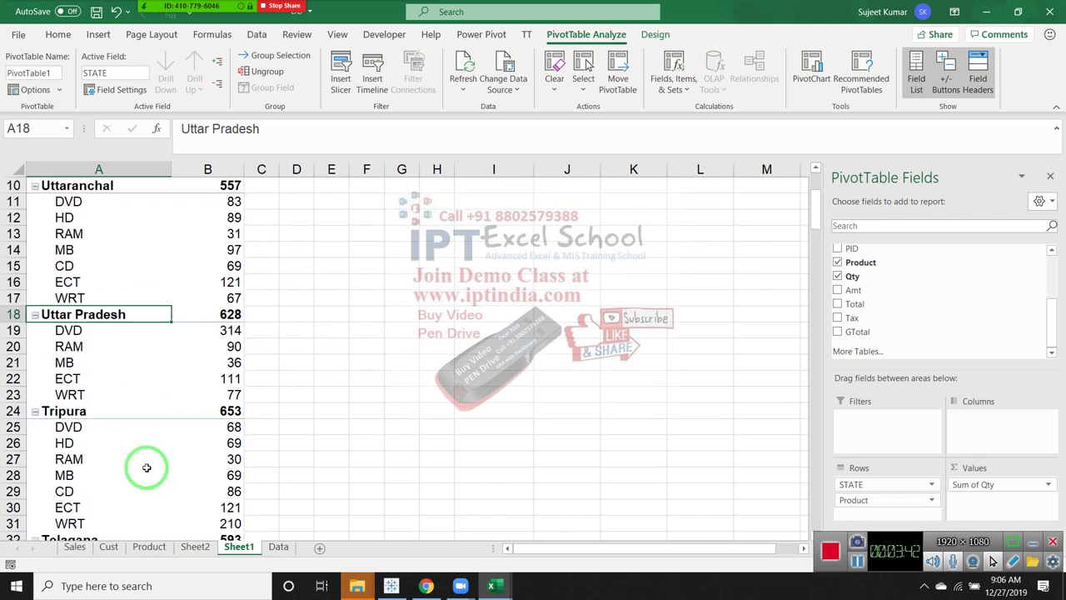
{"action": "scroll", "coordinate": [137, 392], "scroll_direction": "up", "scroll_amount": 3}
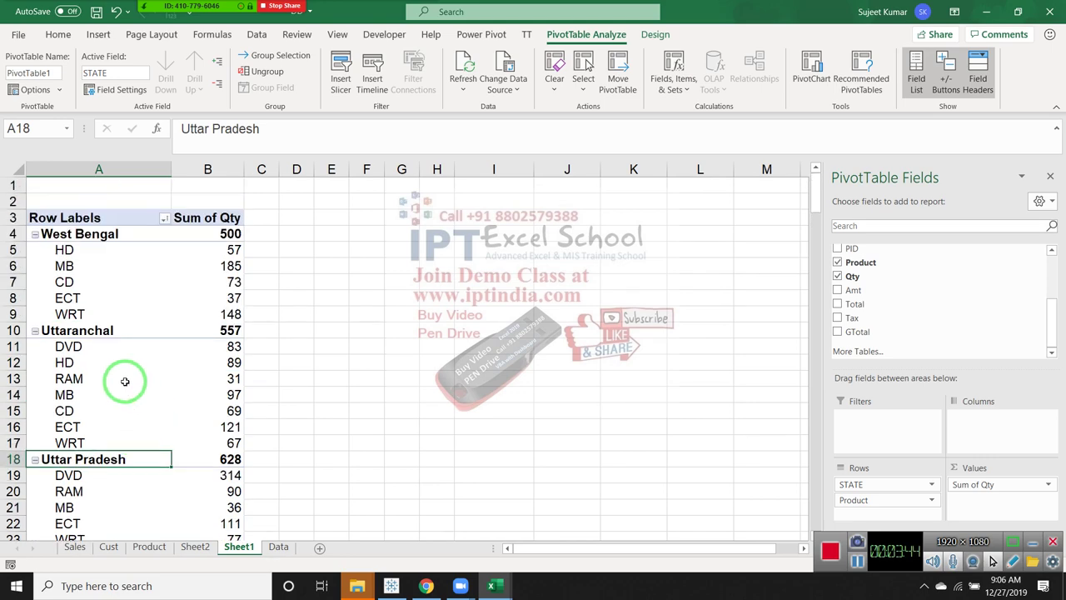
Sort the product items Z to A so each state runs from WRT to DVD
{"action": "right_click", "coordinate": [72, 278]}
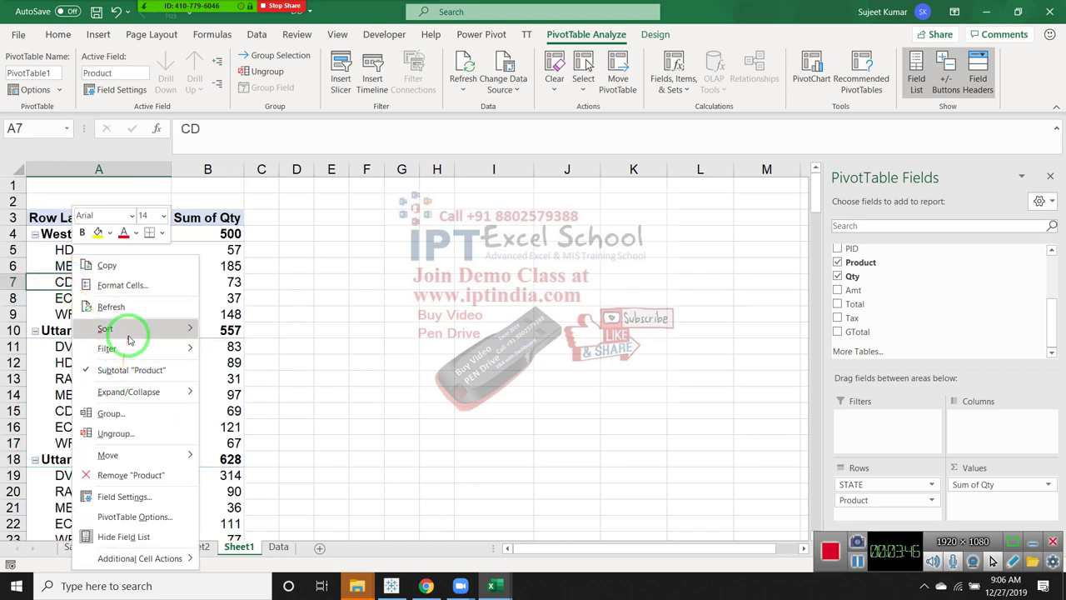
{"action": "mouse_move", "coordinate": [105, 328]}
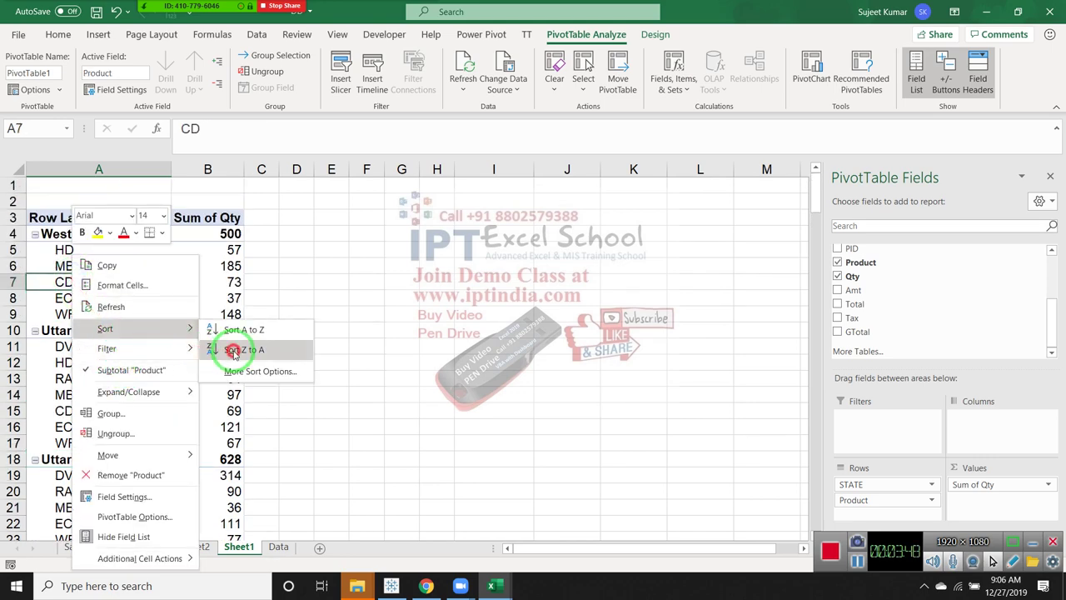
{"action": "left_click", "coordinate": [235, 351]}
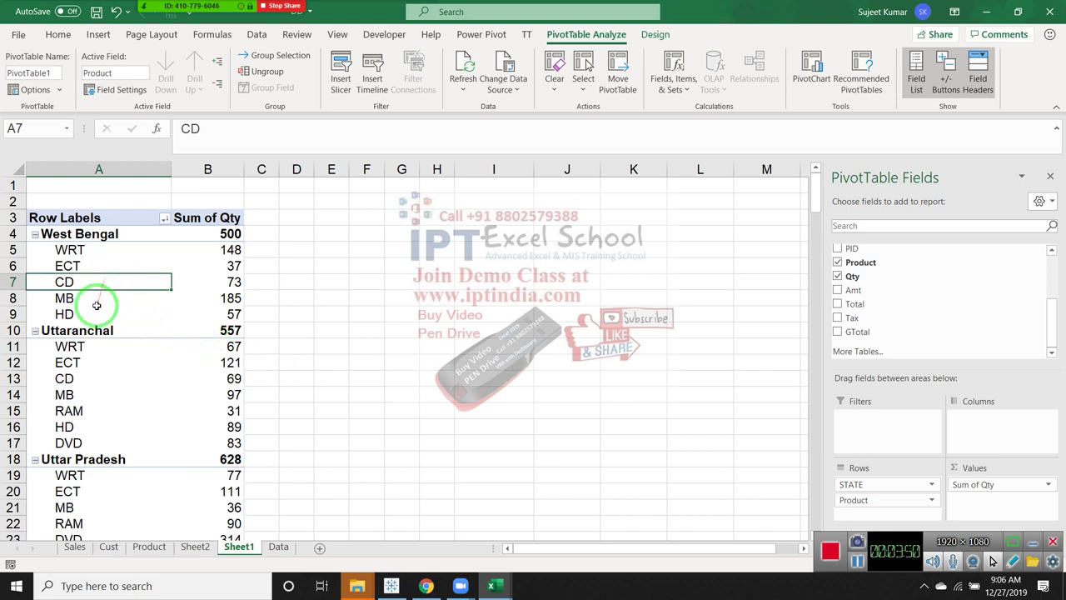
{"action": "left_click_drag", "start_coordinate": [106, 279], "coordinate": [99, 380]}
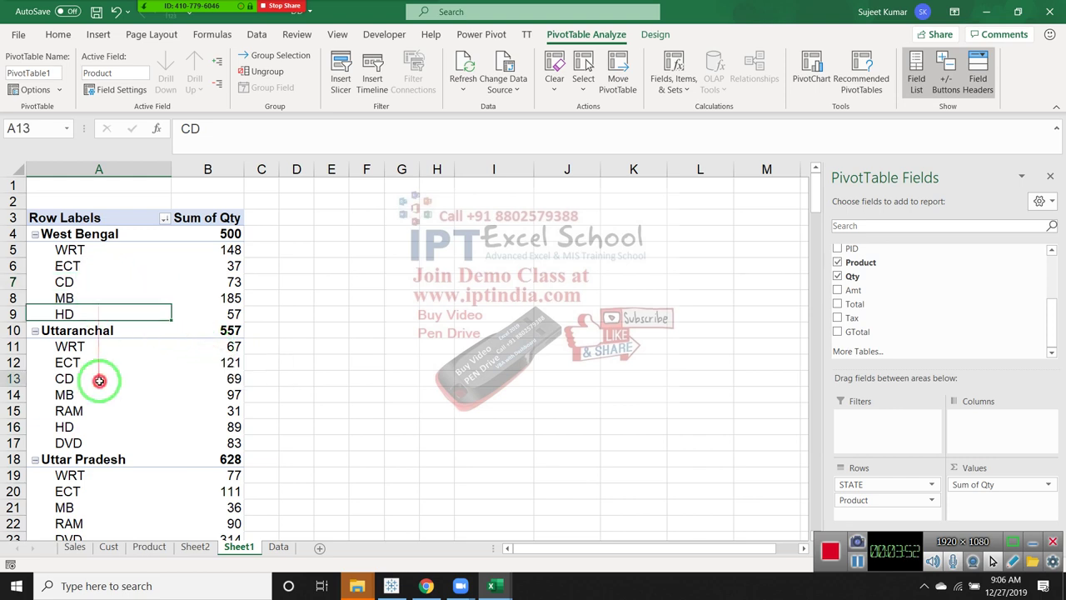
{"action": "left_click", "coordinate": [117, 491]}
{"action": "scroll", "coordinate": [119, 496], "scroll_direction": "down", "scroll_amount": 4}
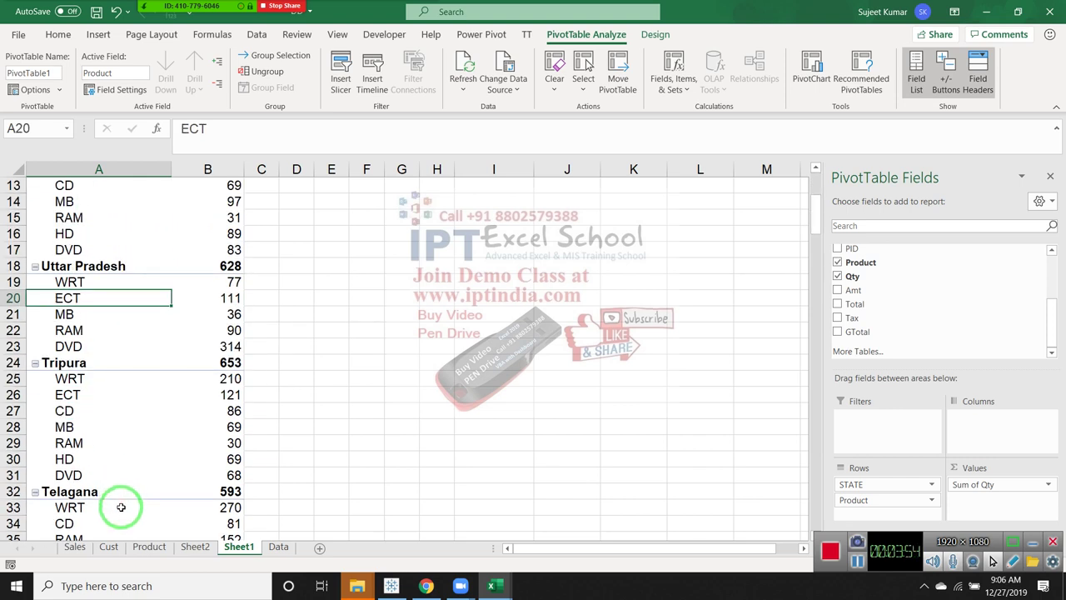
{"action": "scroll", "coordinate": [121, 500], "scroll_direction": "up", "scroll_amount": 4}
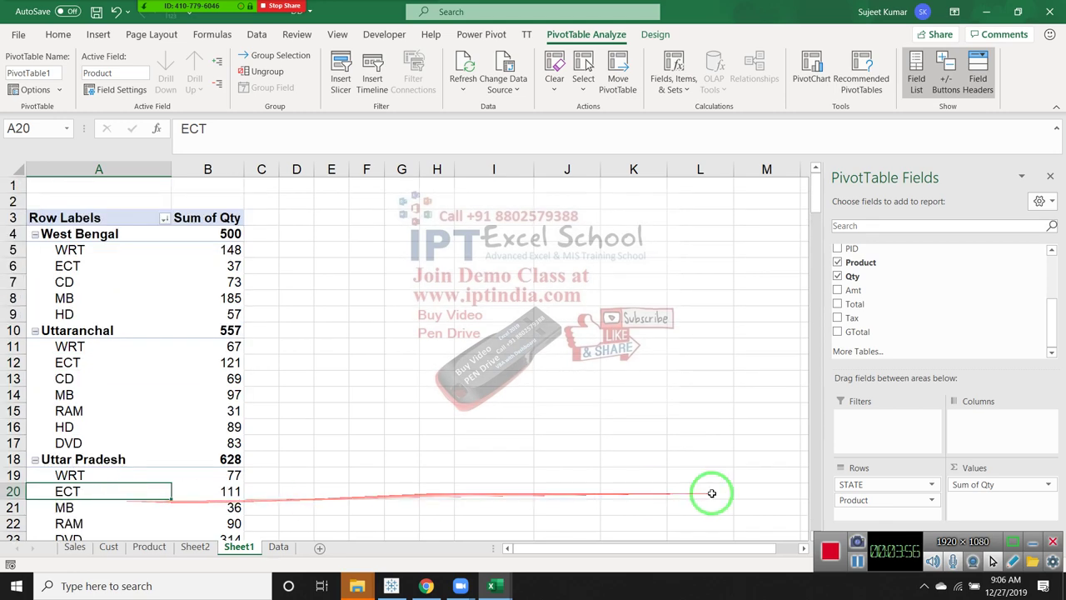
Remove STATE from the pivot rows, leaving product rows with Sum of Qty
{"action": "left_click_drag", "start_coordinate": [858, 484], "coordinate": [863, 336]}
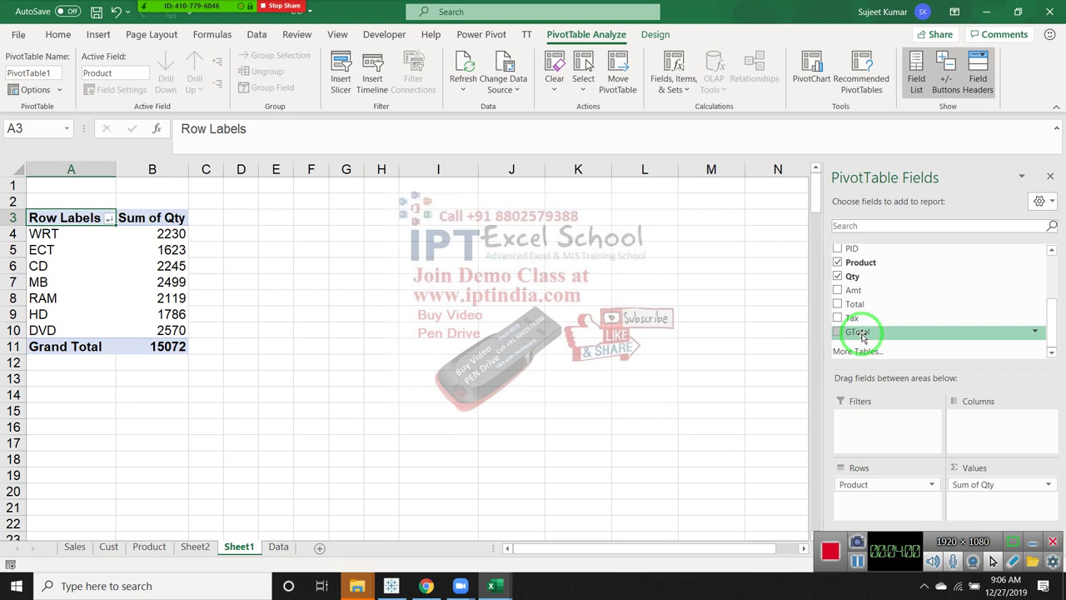
{"action": "left_click", "coordinate": [146, 285]}
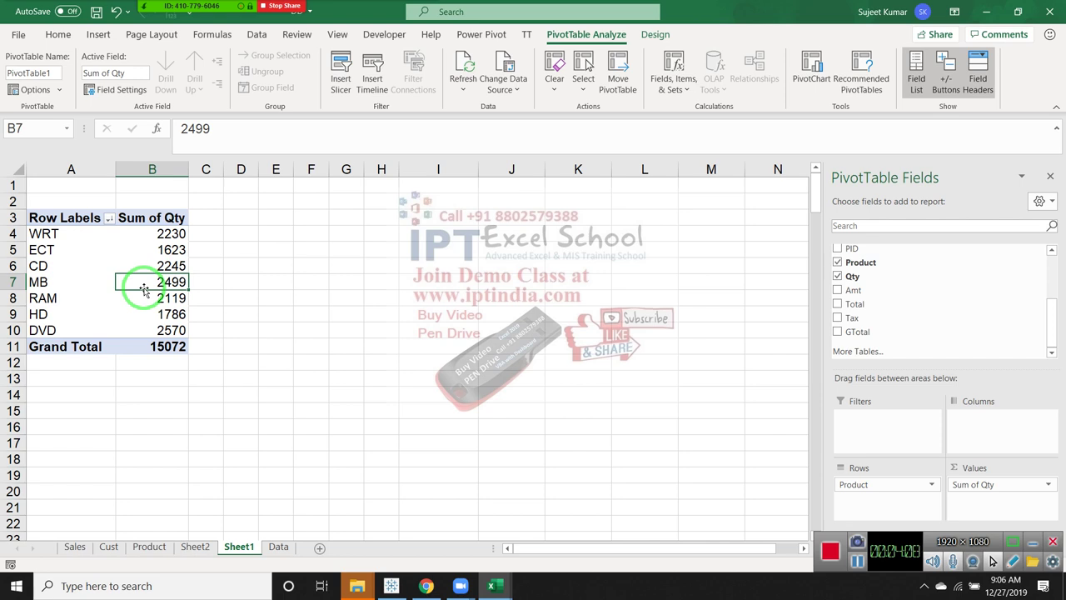
{"action": "left_click", "coordinate": [46, 333]}
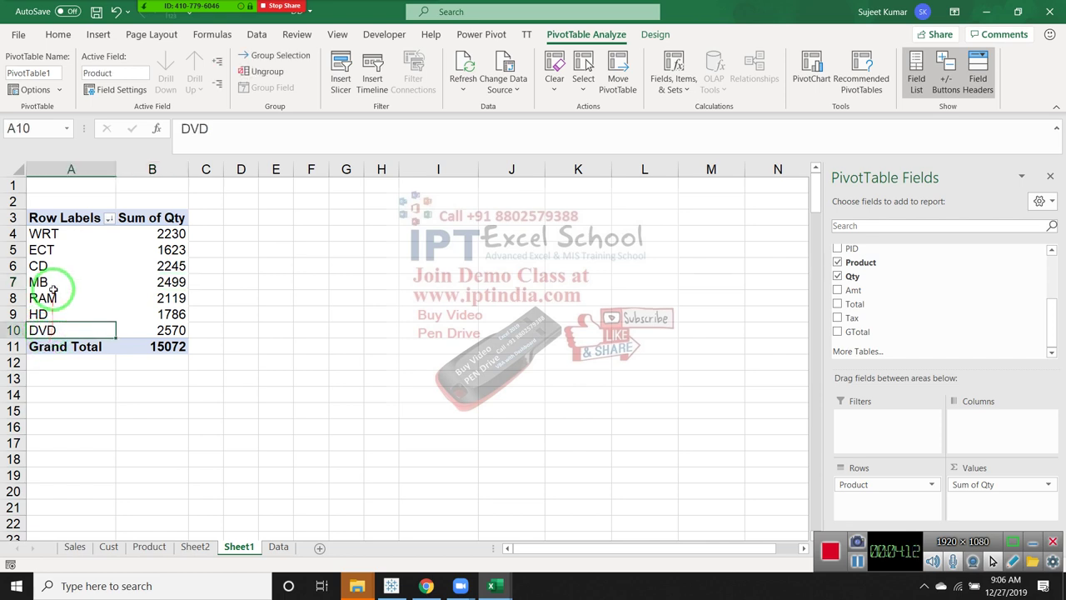
{"action": "left_click", "coordinate": [54, 298]}
{"action": "left_click", "coordinate": [57, 266]}
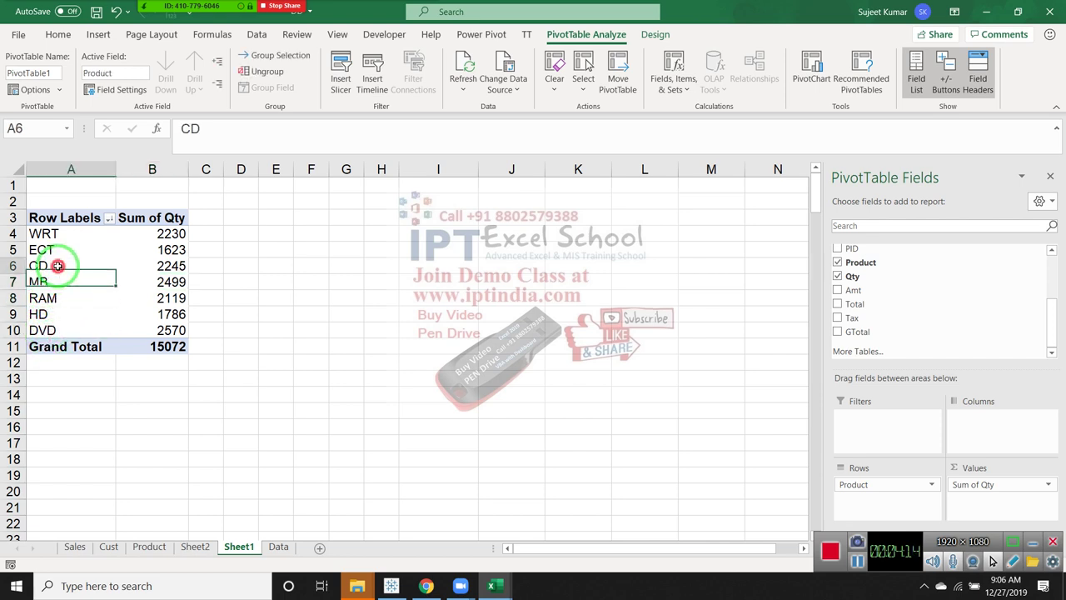
{"action": "left_click", "coordinate": [53, 311]}
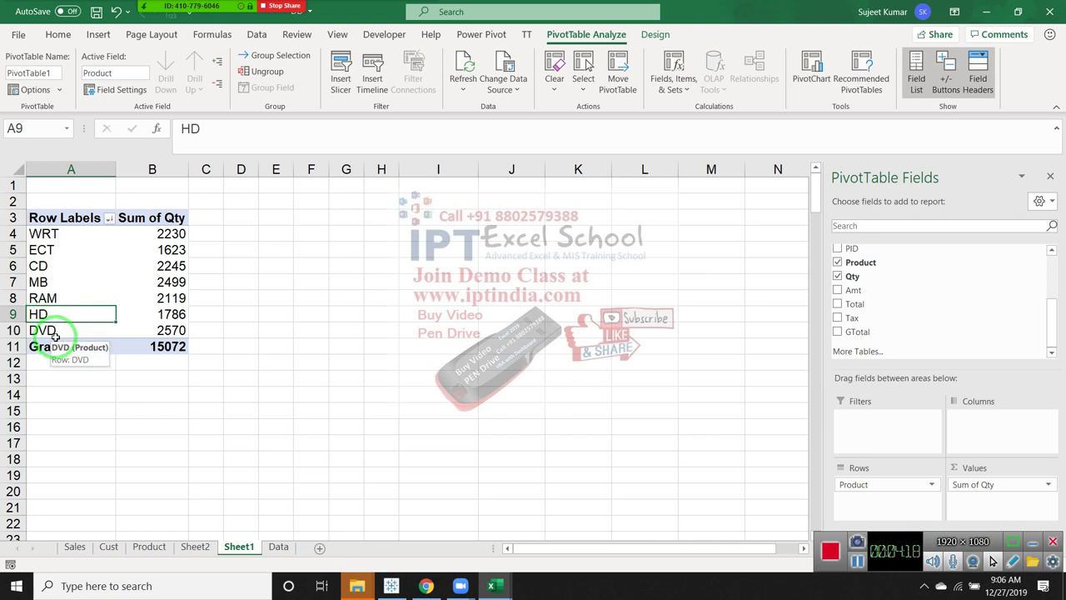
{"action": "left_click", "coordinate": [55, 336]}
Move DVD to the beginning of the product list, then move RAM to the beginning
{"action": "right_click", "coordinate": [54, 333]}
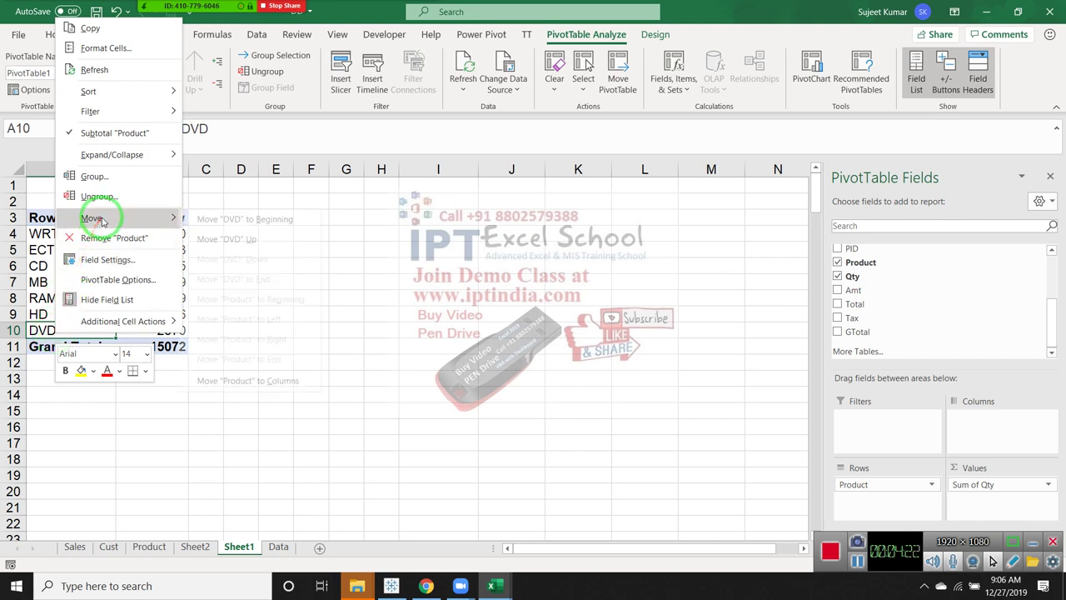
{"action": "mouse_move", "coordinate": [92, 219]}
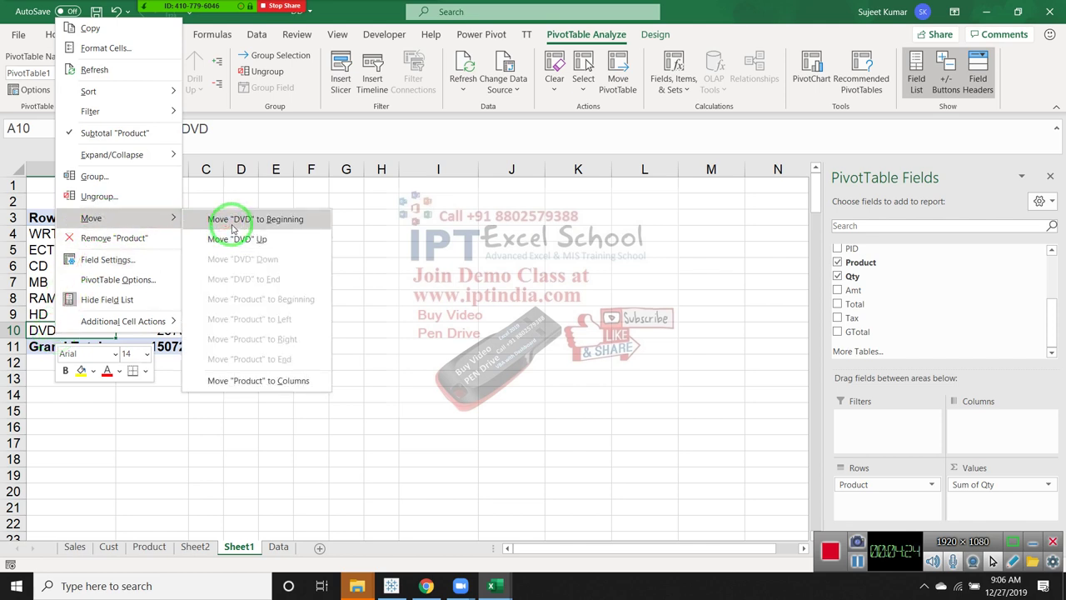
{"action": "left_click", "coordinate": [232, 221]}
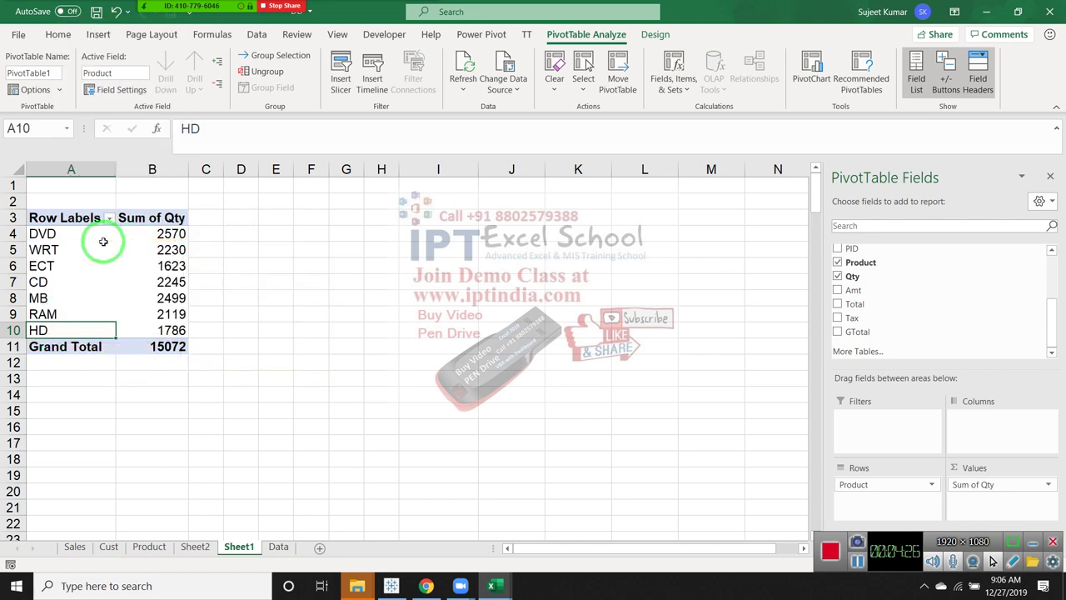
{"action": "left_click", "coordinate": [72, 314]}
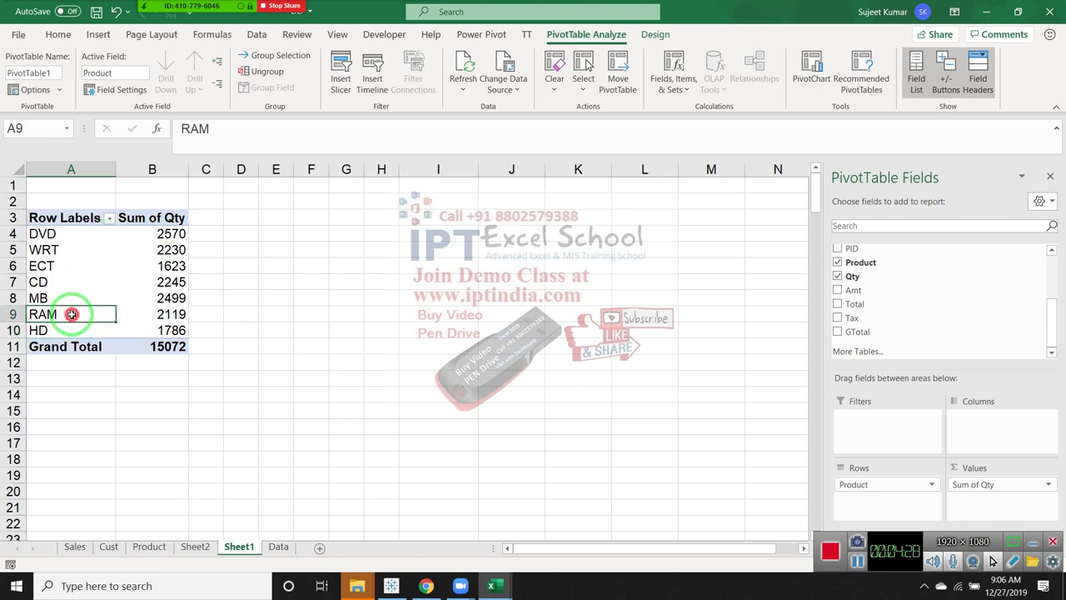
{"action": "right_click", "coordinate": [71, 314]}
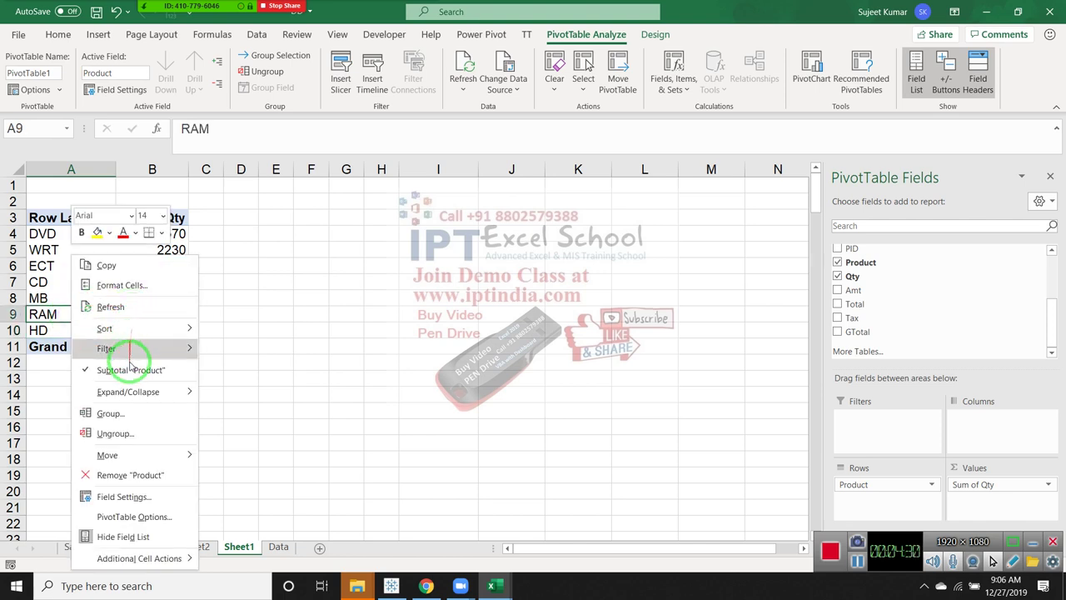
{"action": "mouse_move", "coordinate": [136, 455]}
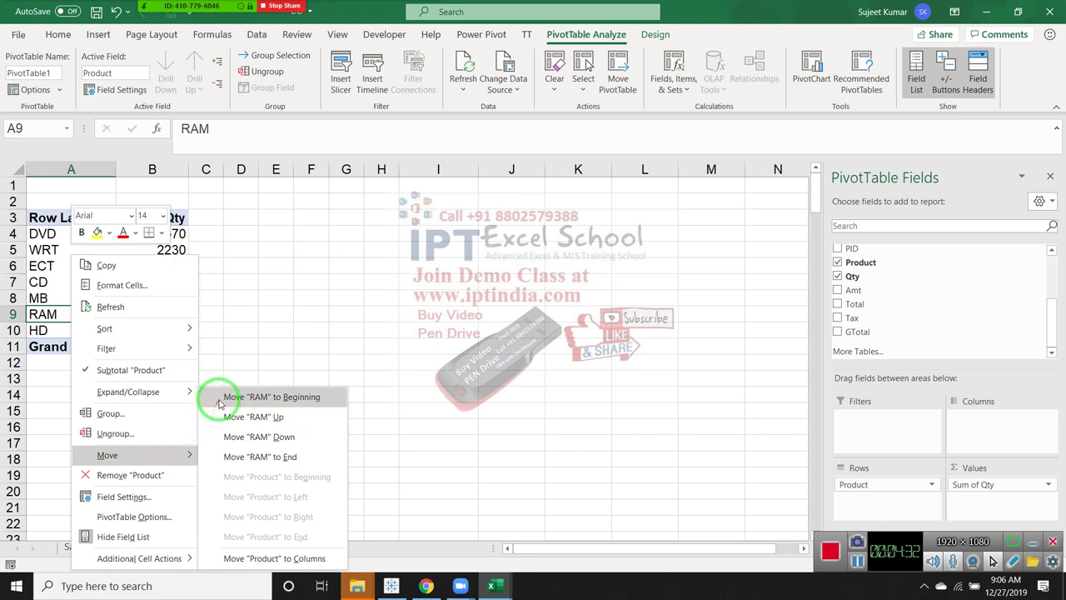
{"action": "left_click", "coordinate": [218, 399]}
Move RAM one place down so it sits below DVD
{"action": "left_click", "coordinate": [67, 233]}
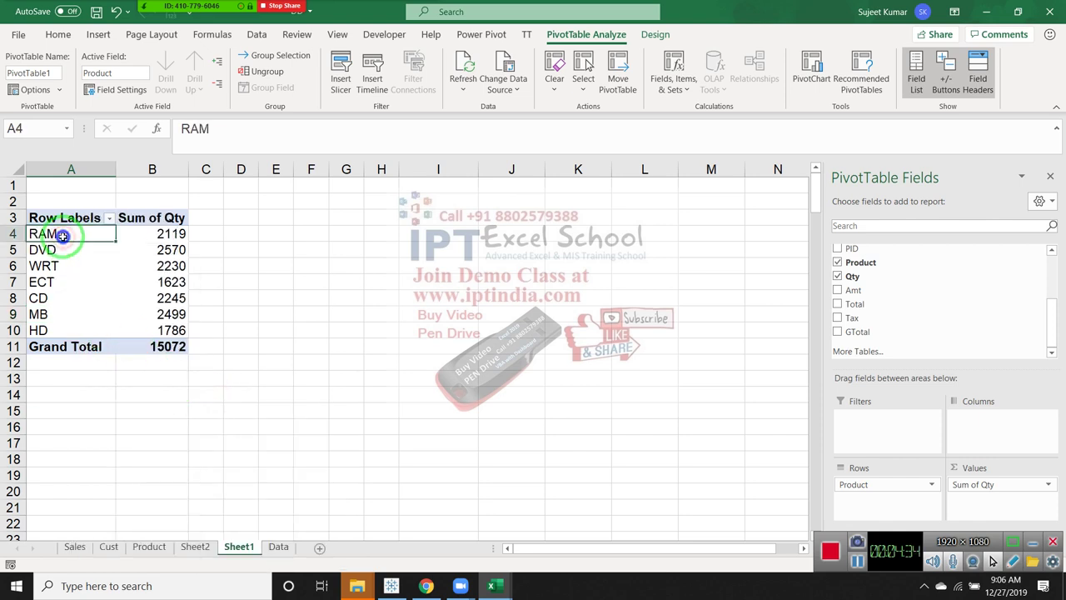
{"action": "right_click", "coordinate": [67, 234]}
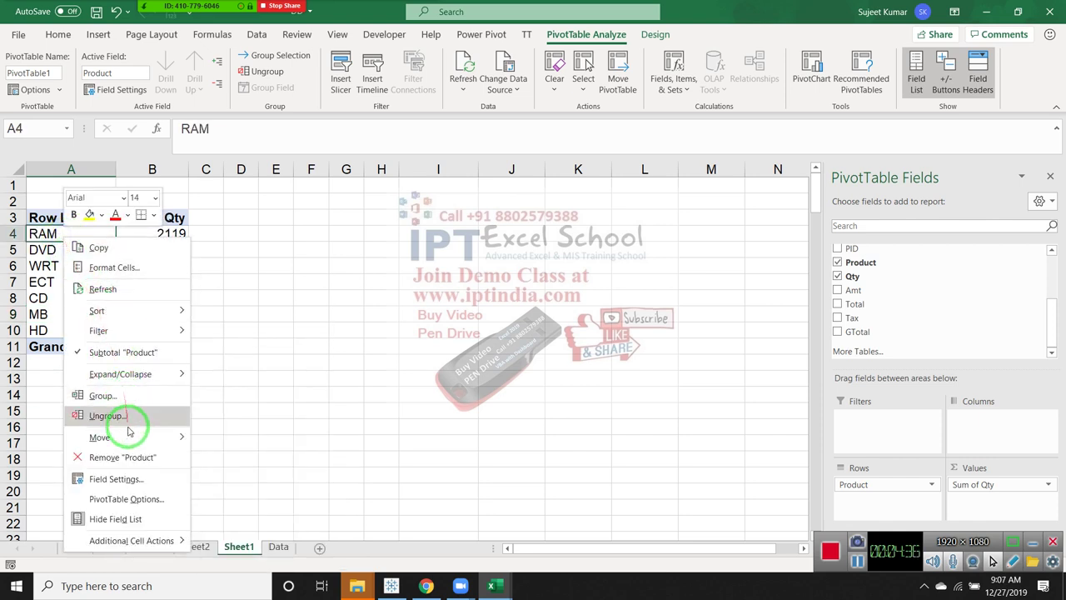
{"action": "mouse_move", "coordinate": [99, 437]}
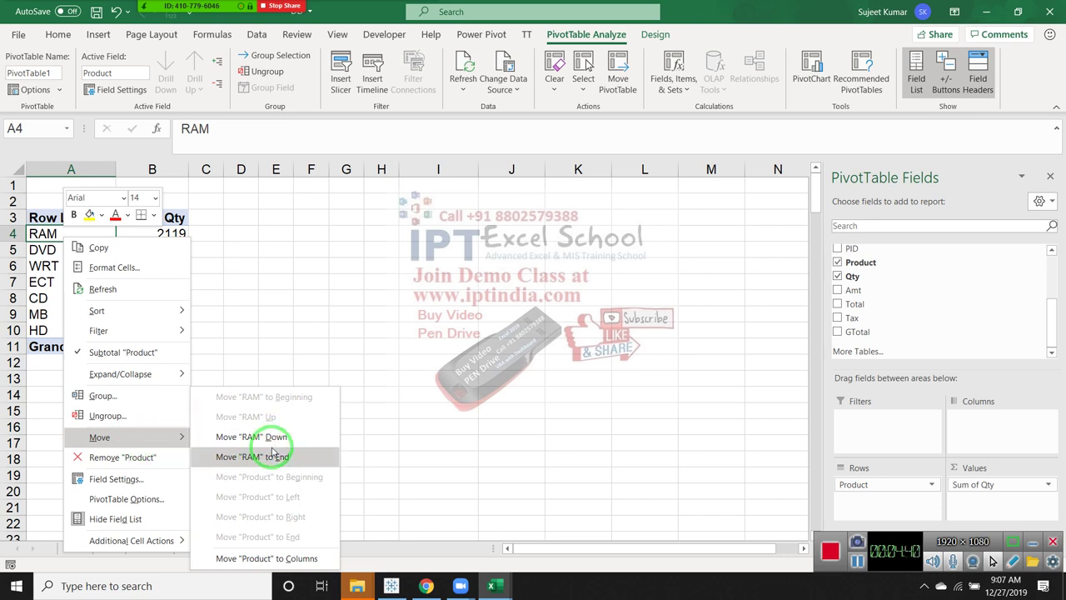
{"action": "left_click", "coordinate": [273, 439]}
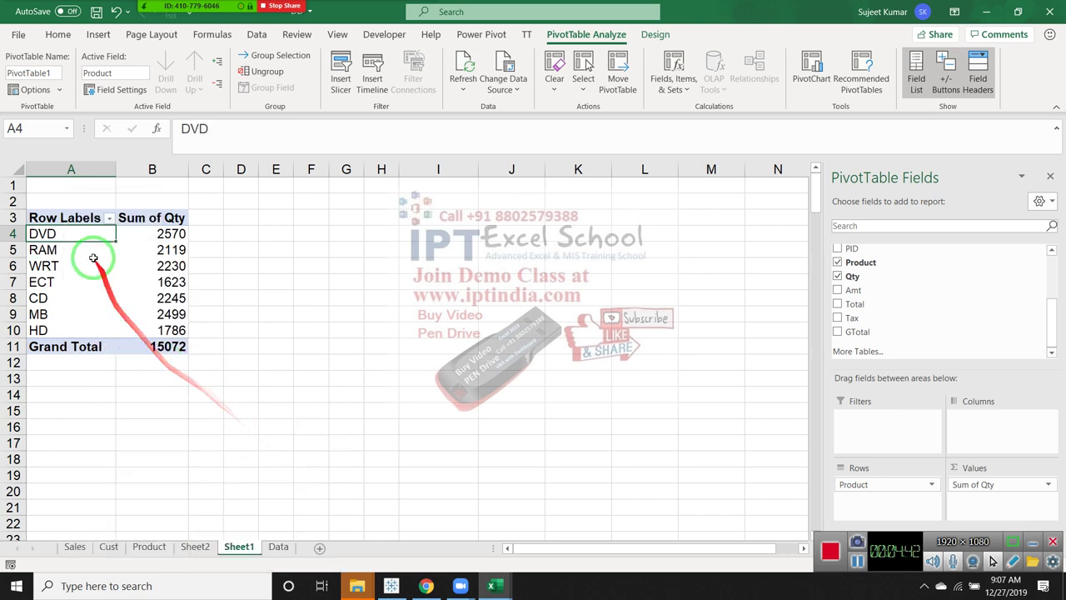
{"action": "left_click", "coordinate": [75, 251]}
{"action": "left_click", "coordinate": [72, 328]}
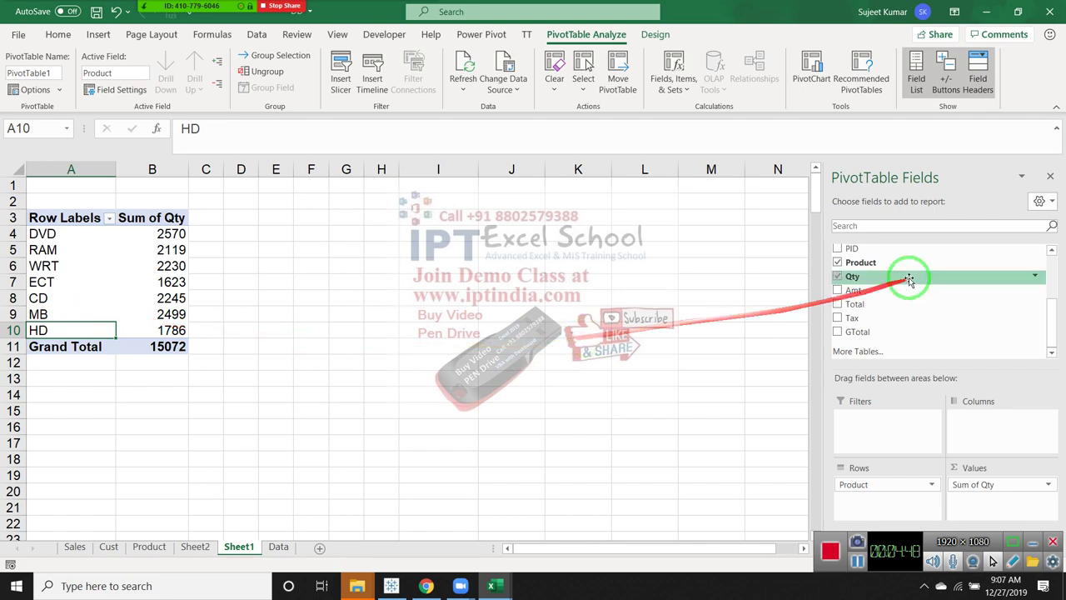
{"action": "scroll", "coordinate": [902, 291], "scroll_direction": "up", "scroll_amount": 1}
{"action": "scroll", "coordinate": [901, 293], "scroll_direction": "up", "scroll_amount": 1}
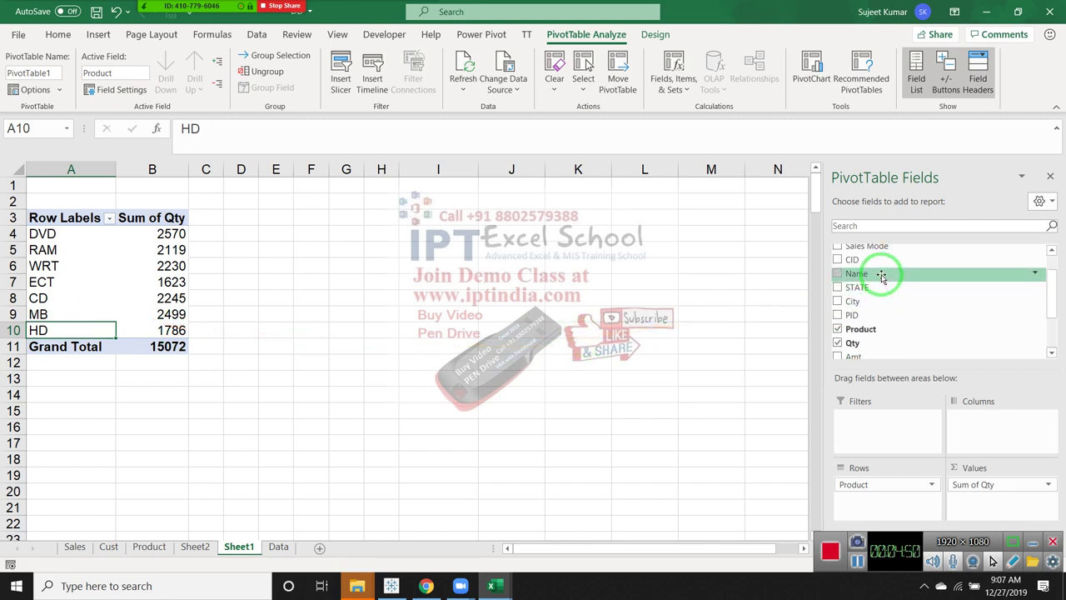
{"action": "left_click_drag", "start_coordinate": [883, 275], "coordinate": [971, 412]}
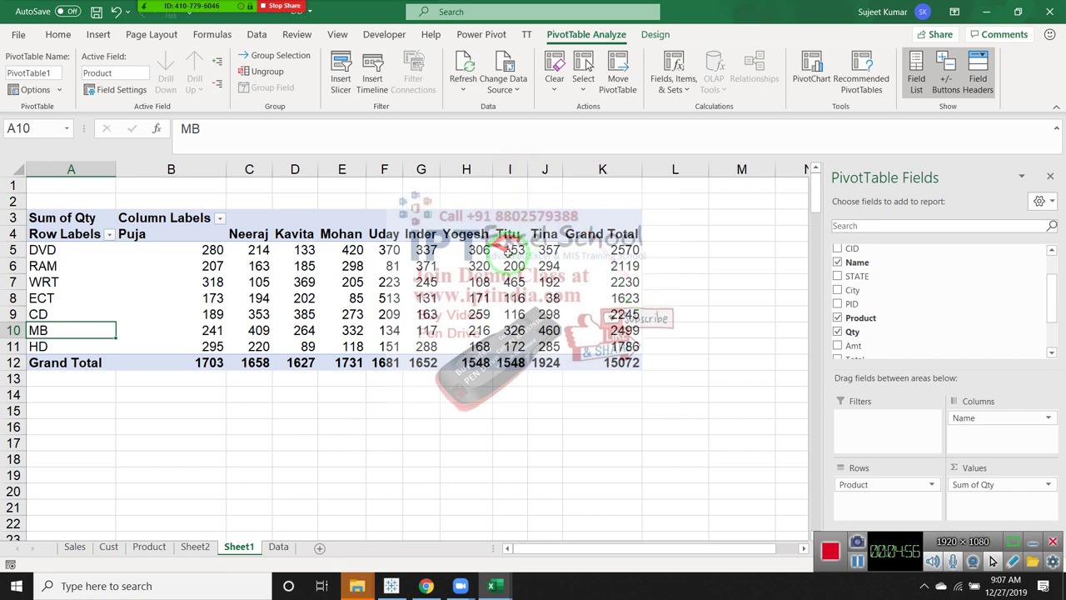
{"action": "left_click", "coordinate": [383, 235]}
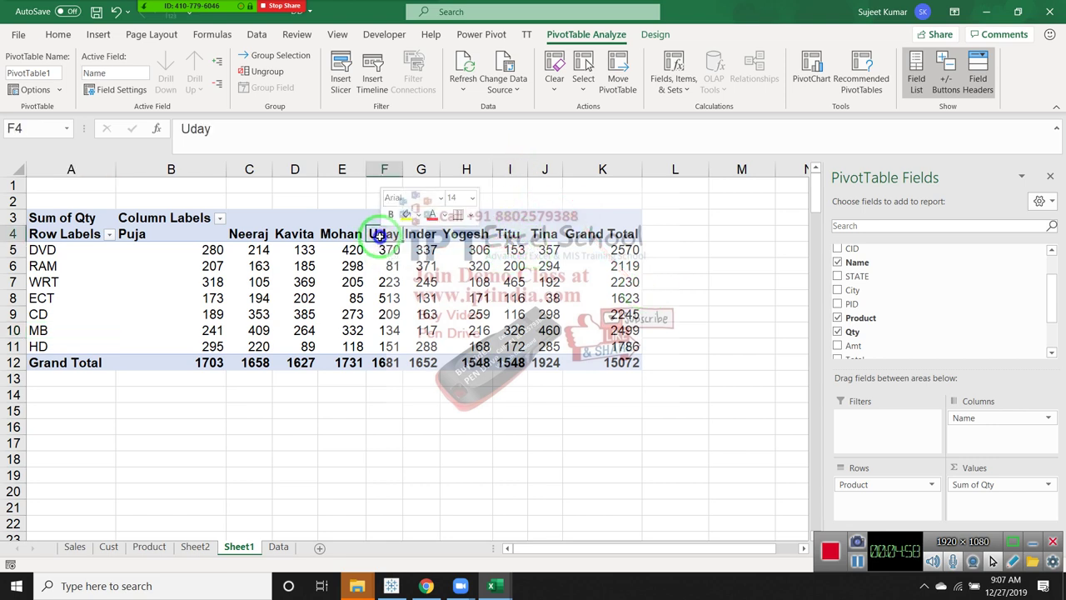
{"action": "right_click", "coordinate": [380, 240]}
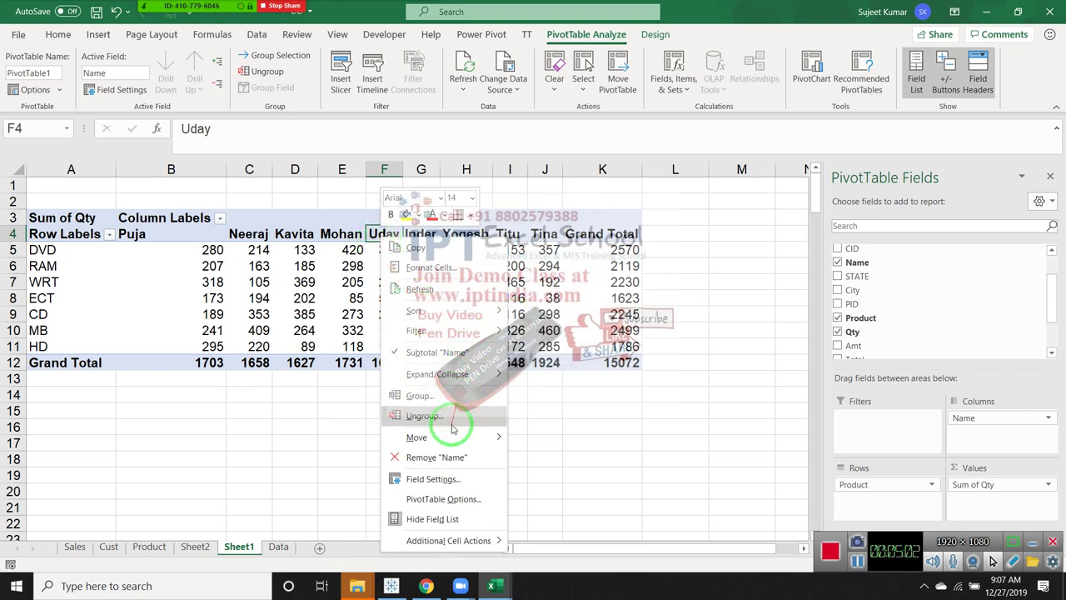
{"action": "mouse_move", "coordinate": [417, 437]}
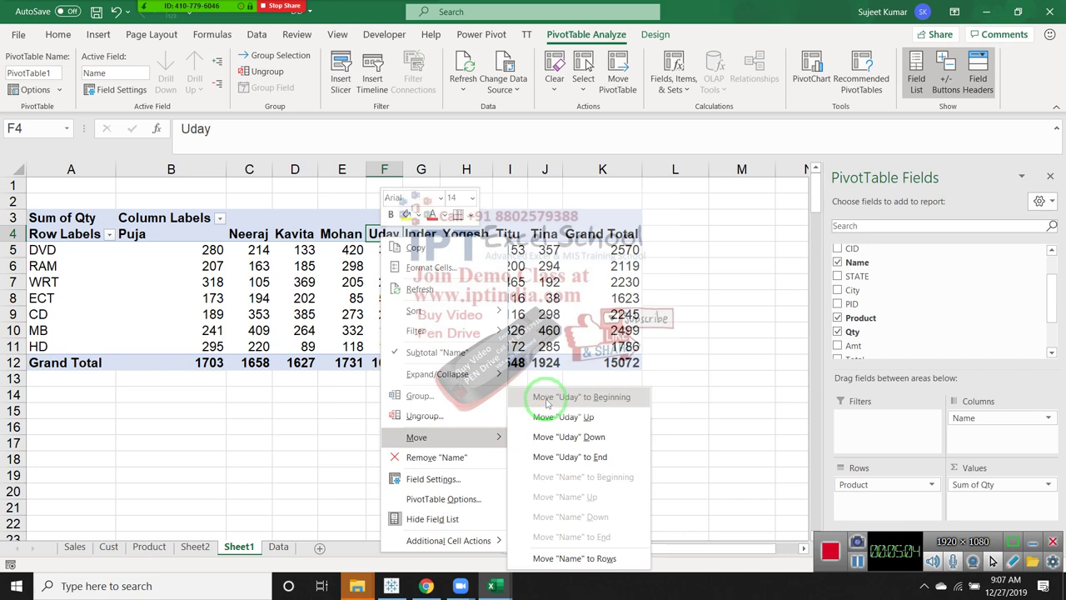
{"action": "left_click", "coordinate": [548, 400]}
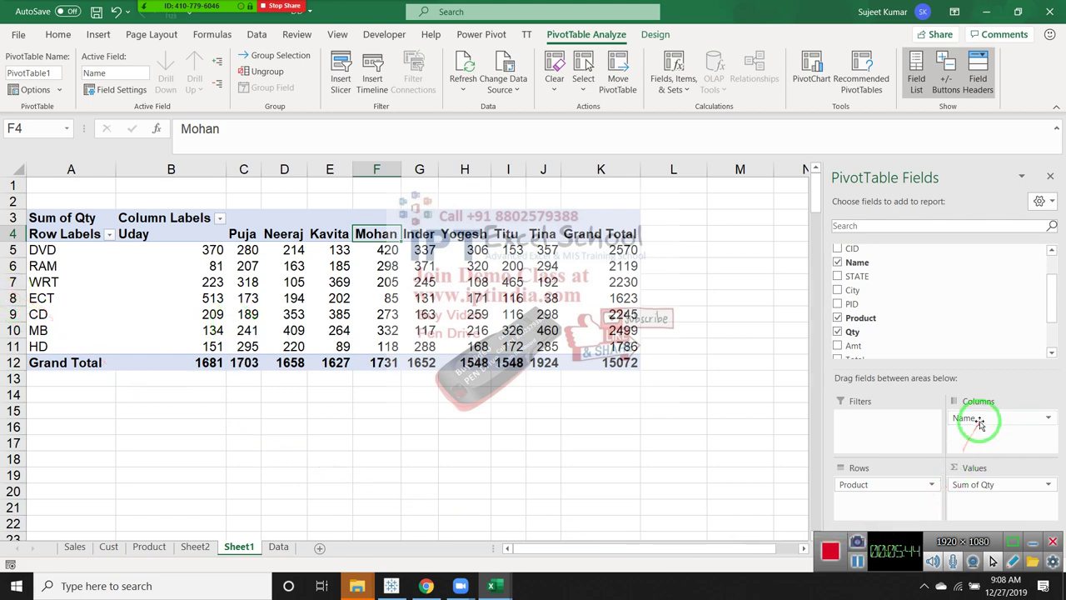
{"action": "left_click_drag", "start_coordinate": [979, 423], "coordinate": [962, 358]}
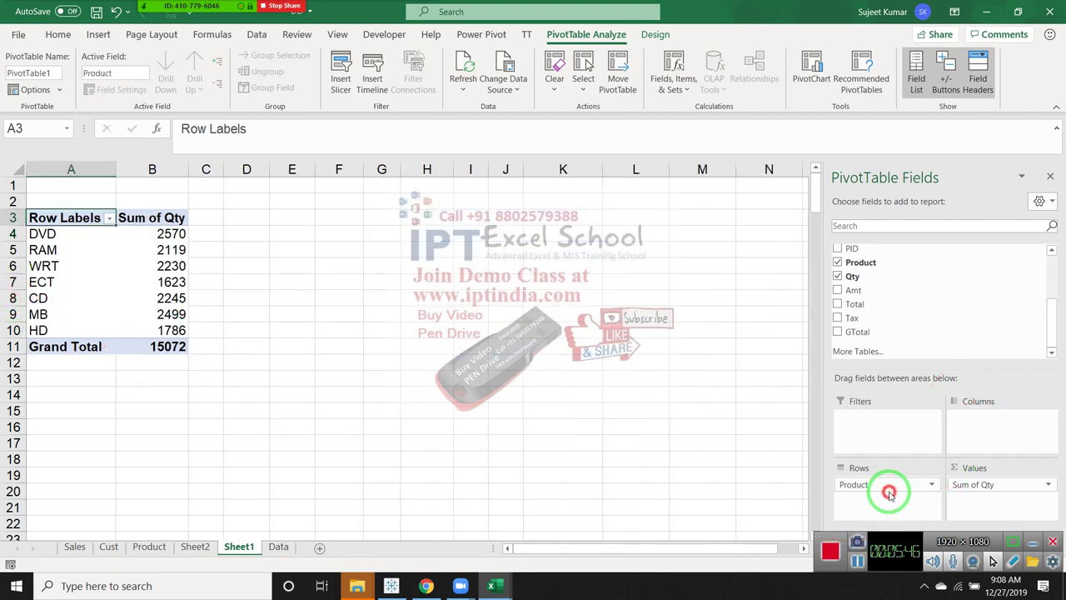
Swap Product for STATE in the rows, listing Sum of Qty per state from West Bengal (500)
{"action": "left_click_drag", "start_coordinate": [890, 492], "coordinate": [958, 317]}
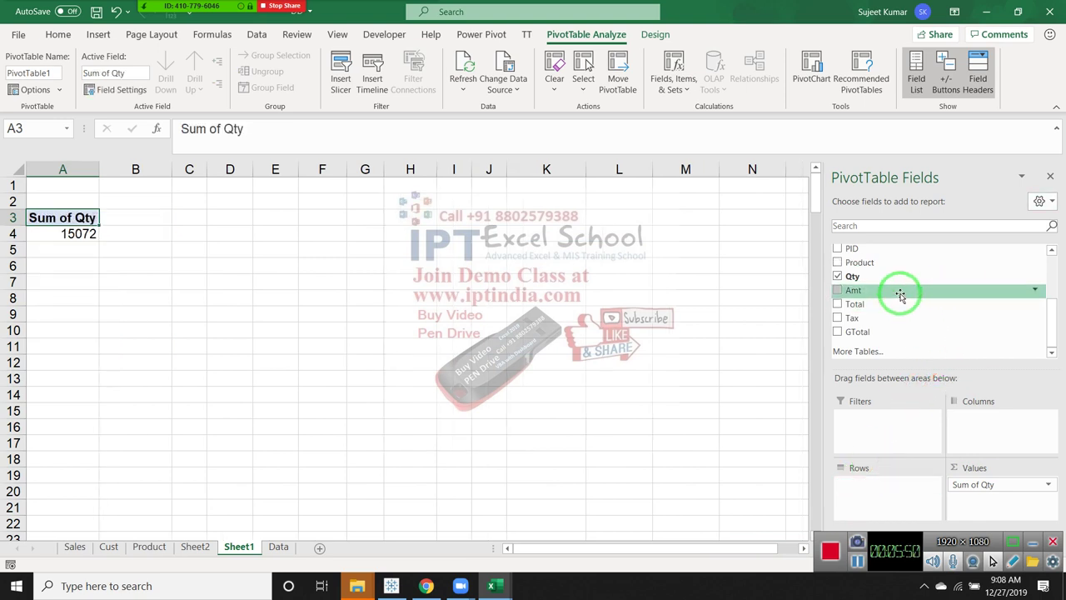
{"action": "scroll", "coordinate": [900, 295], "scroll_direction": "up", "scroll_amount": 3}
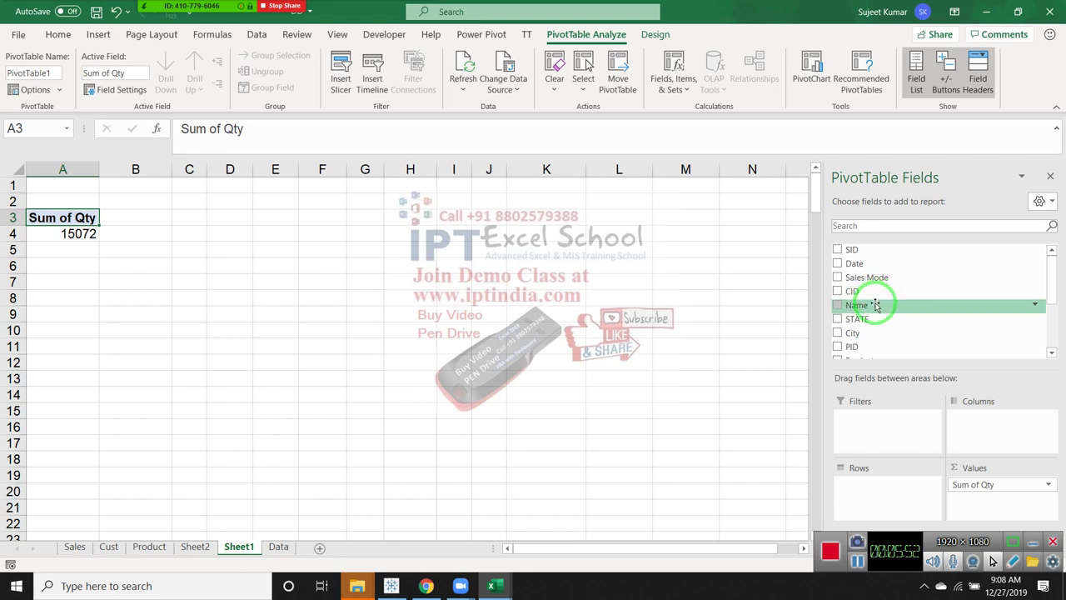
{"action": "left_click_drag", "start_coordinate": [871, 319], "coordinate": [882, 505]}
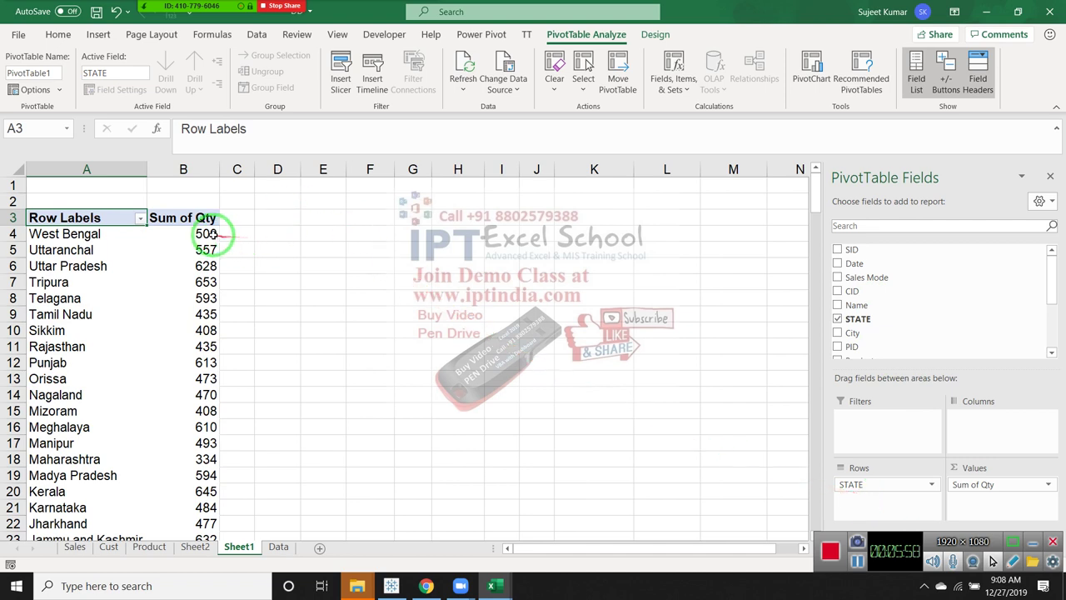
{"action": "mouse_move", "coordinate": [206, 234]}
{"action": "left_mouse_down"}
{"action": "mouse_move", "coordinate": [206, 314]}
{"action": "mouse_move", "coordinate": [174, 452]}
{"action": "left_mouse_up"}
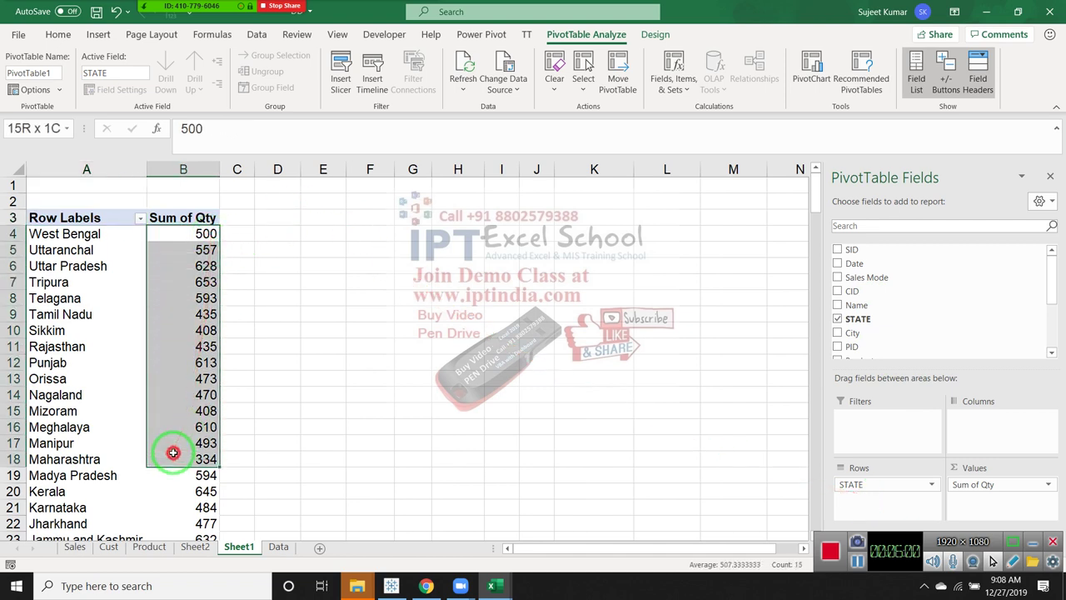
{"action": "left_click", "coordinate": [89, 236]}
{"action": "left_click_drag", "start_coordinate": [89, 236], "coordinate": [50, 394]}
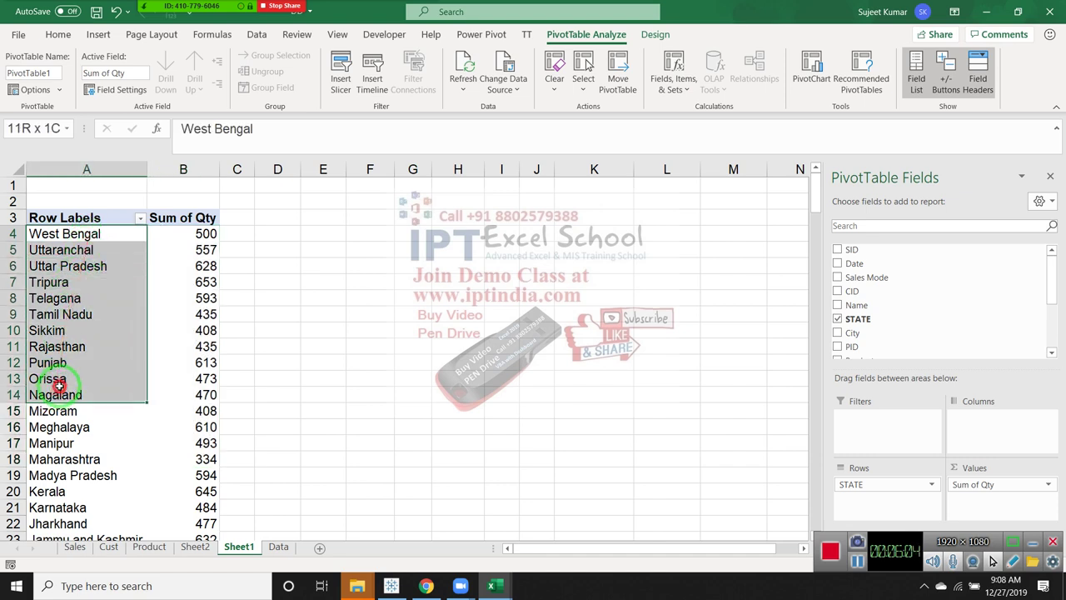
Apply a Contains 'B' label filter to states, leaving West Bengal, Punjab and Bihar totalling 1699
{"action": "left_click", "coordinate": [140, 218]}
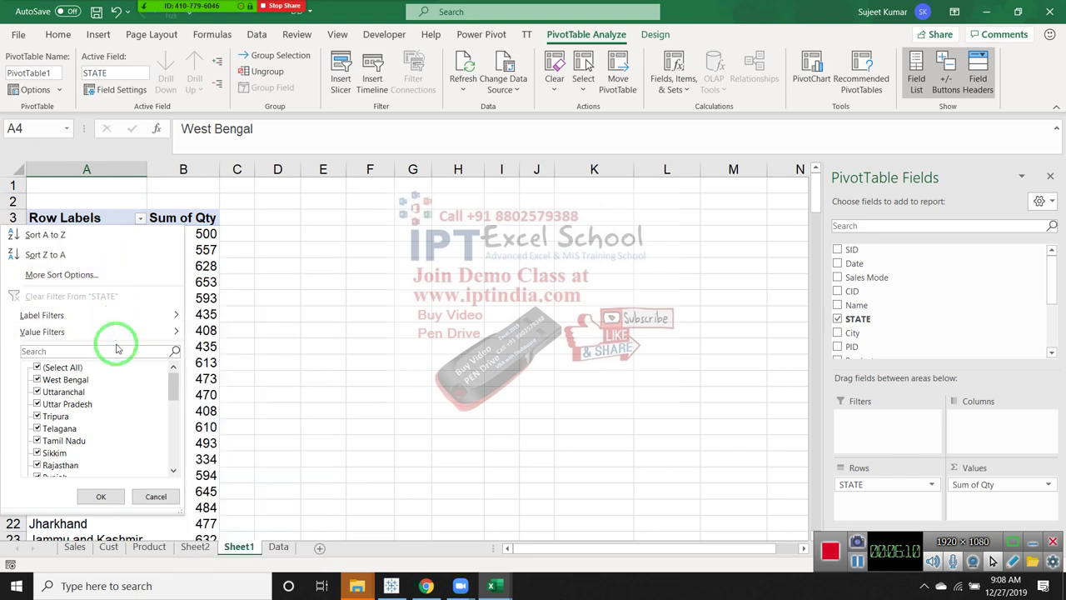
{"action": "scroll", "coordinate": [77, 375], "scroll_direction": "down", "scroll_amount": 3}
{"action": "scroll", "coordinate": [79, 379], "scroll_direction": "down", "scroll_amount": 2}
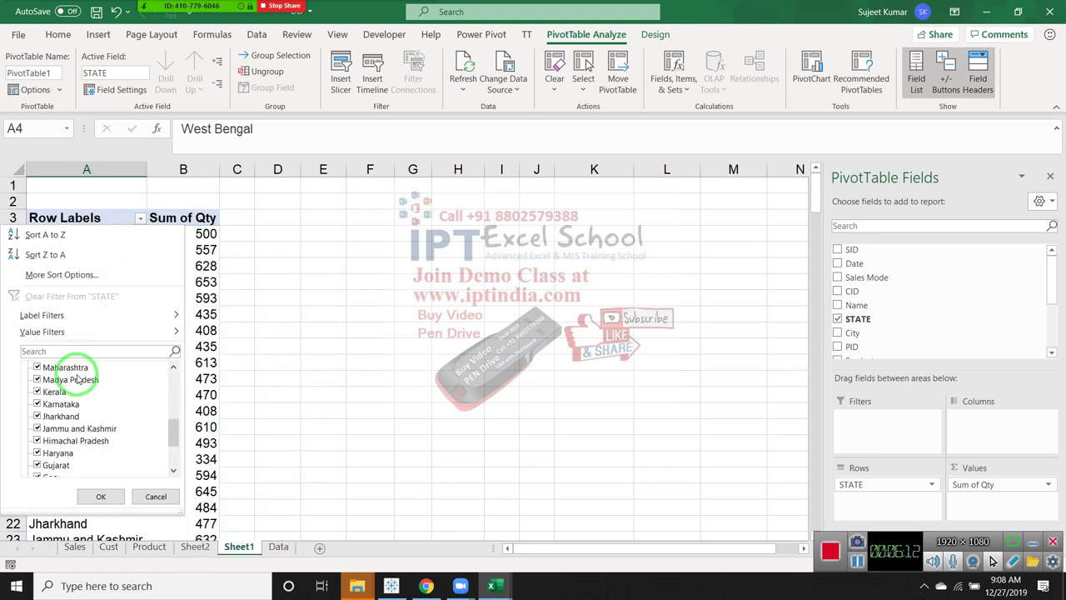
{"action": "scroll", "coordinate": [81, 381], "scroll_direction": "down", "scroll_amount": 1}
{"action": "scroll", "coordinate": [83, 382], "scroll_direction": "down", "scroll_amount": 1}
{"action": "scroll", "coordinate": [82, 381], "scroll_direction": "up", "scroll_amount": 3}
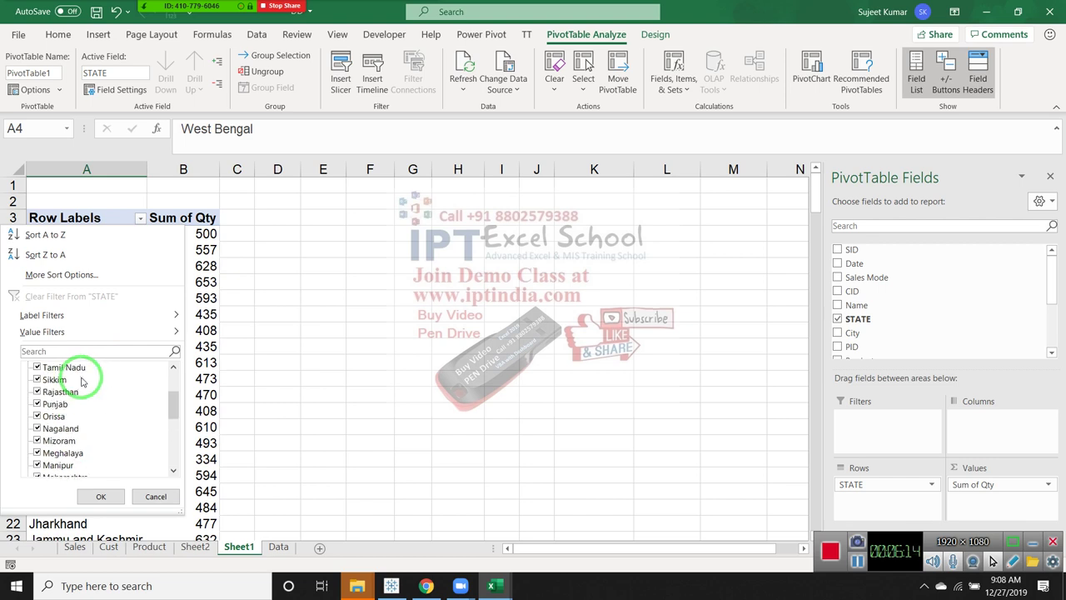
{"action": "scroll", "coordinate": [81, 381], "scroll_direction": "up", "scroll_amount": 4}
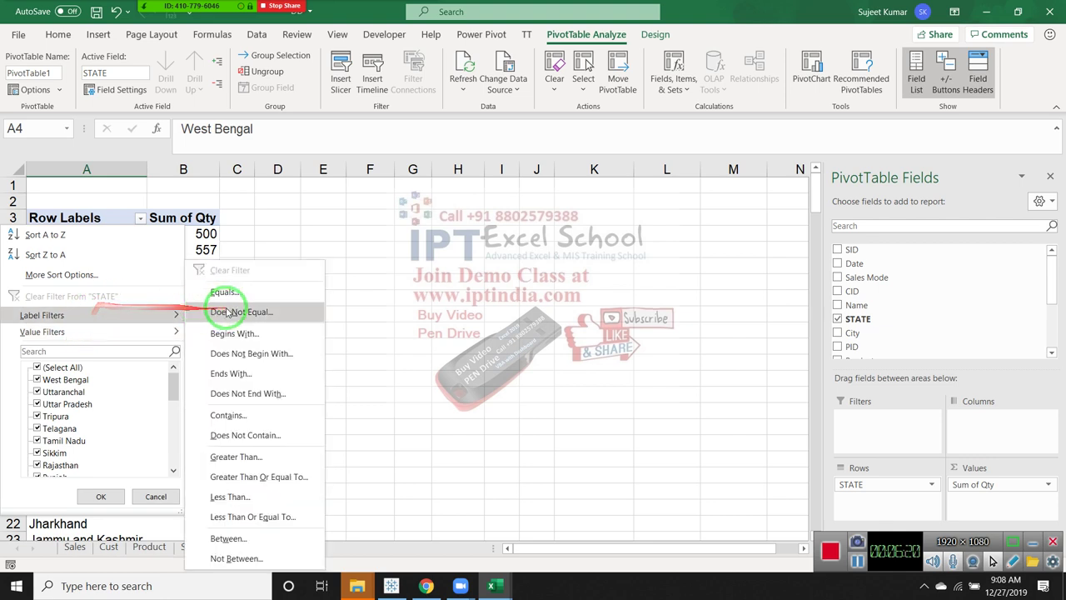
{"action": "mouse_move", "coordinate": [41, 315]}
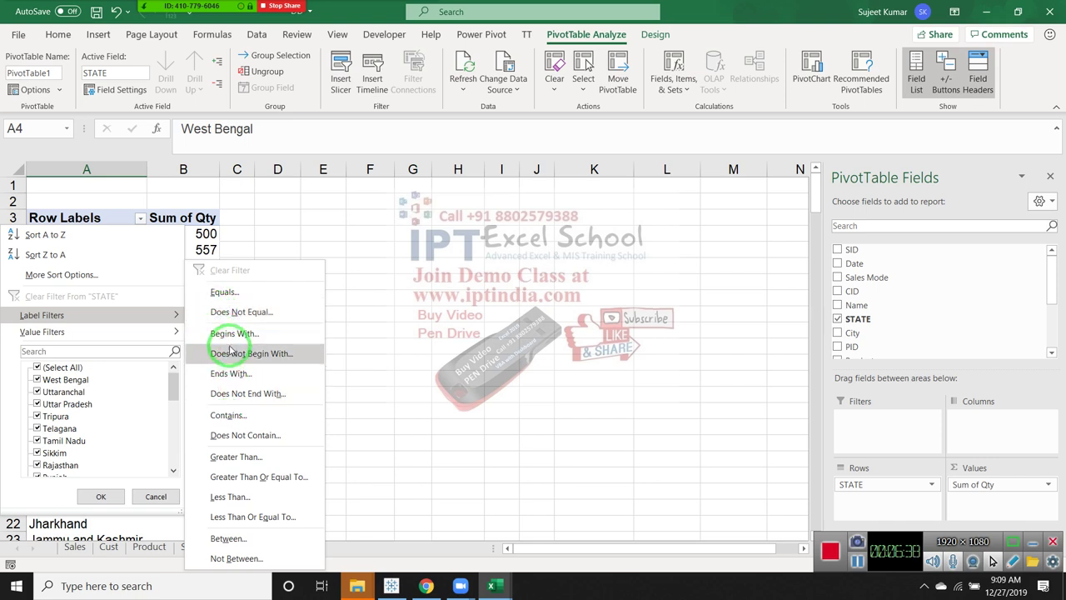
{"action": "left_click", "coordinate": [240, 416]}
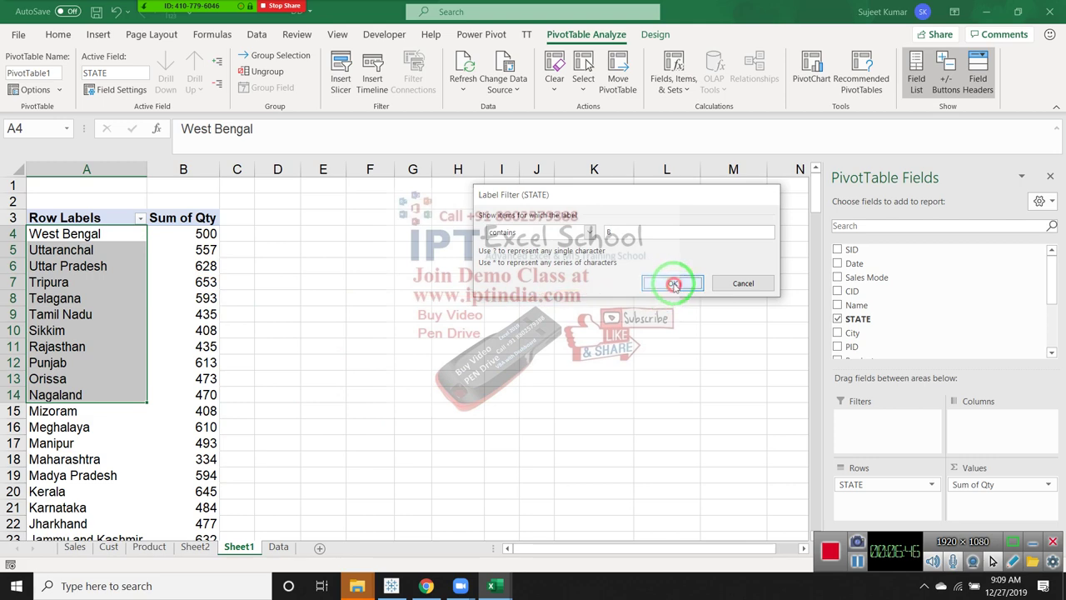
{"action": "left_click", "coordinate": [256, 288]}
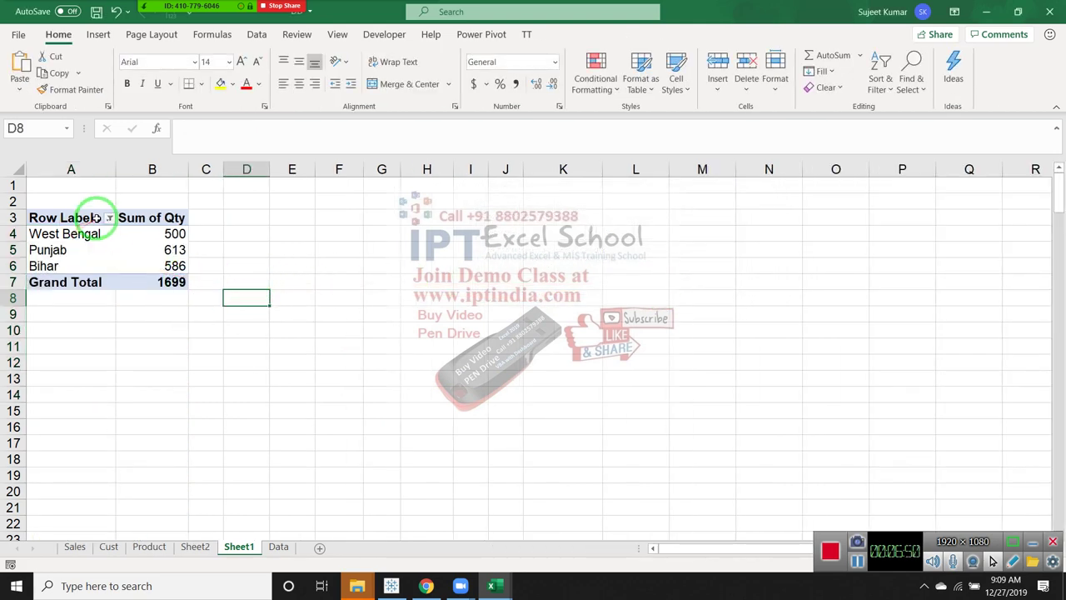
{"action": "left_click", "coordinate": [109, 220]}
{"action": "mouse_move", "coordinate": [44, 315]}
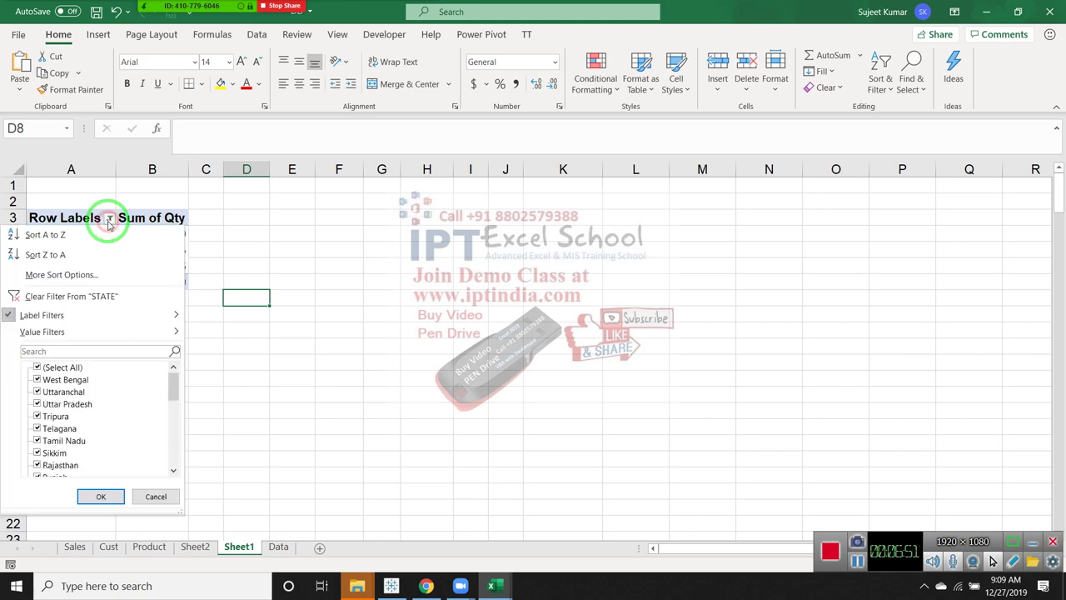
Clear the label filter from the STATE row field
{"action": "left_click", "coordinate": [65, 297]}
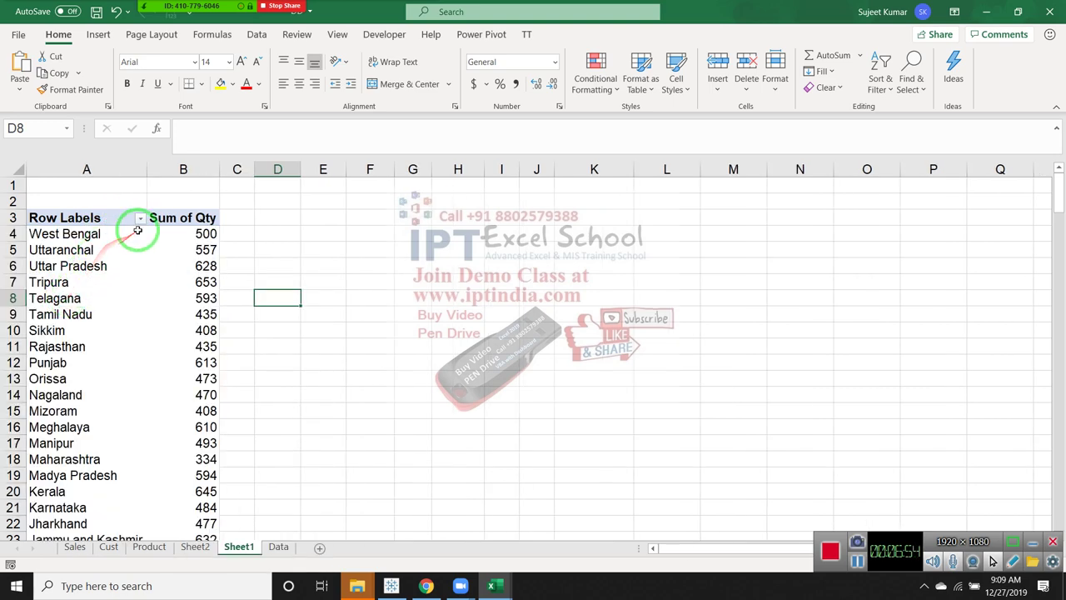
{"action": "left_click", "coordinate": [139, 219]}
{"action": "mouse_move", "coordinate": [42, 314]}
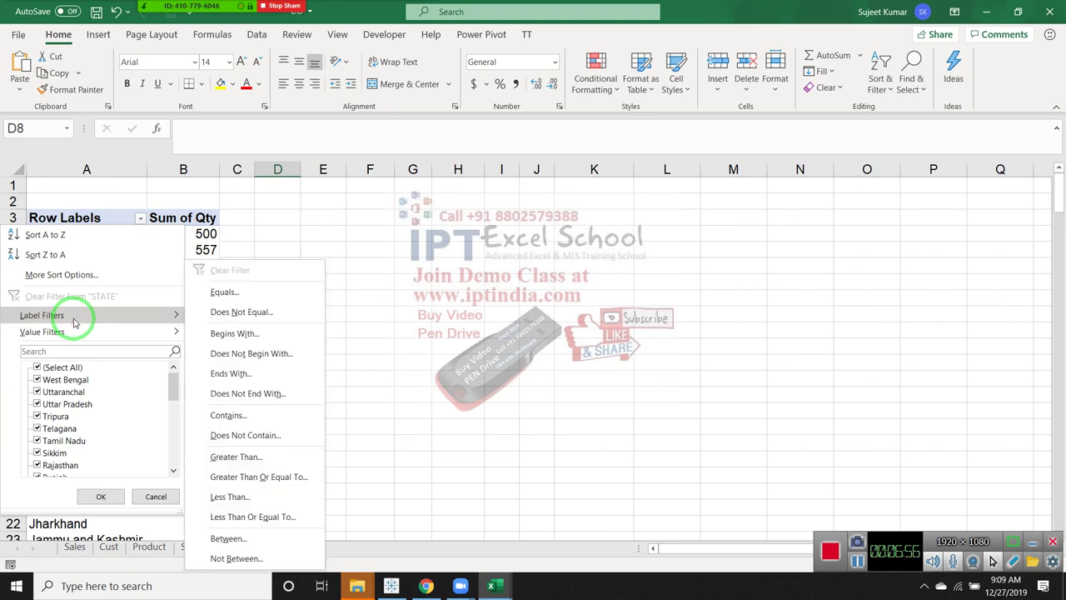
{"action": "left_click", "coordinate": [79, 333]}
{"action": "left_click", "coordinate": [319, 263]}
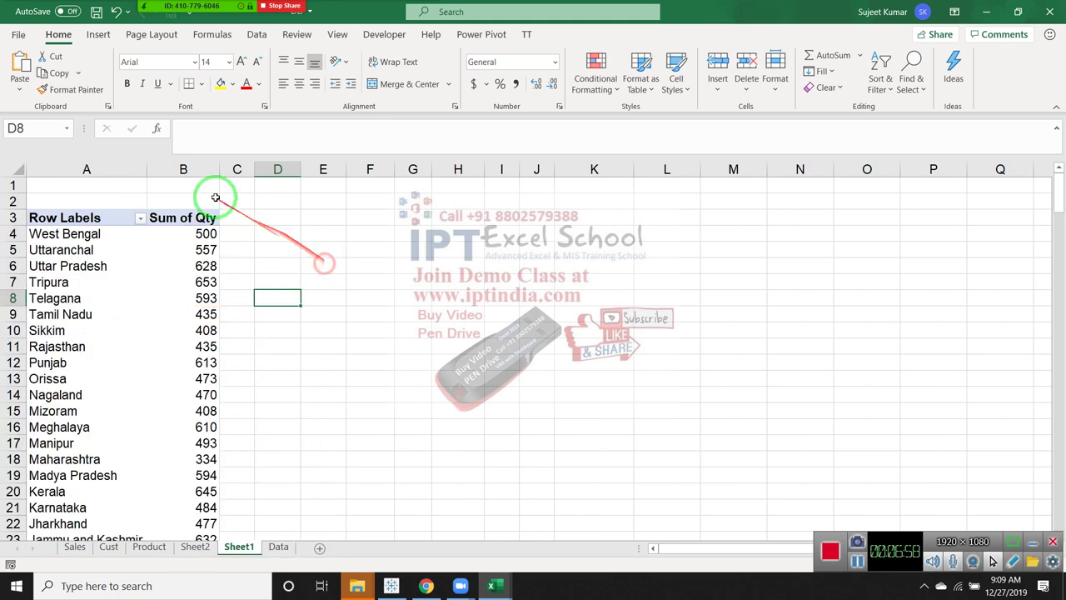
{"action": "left_click", "coordinate": [203, 170]}
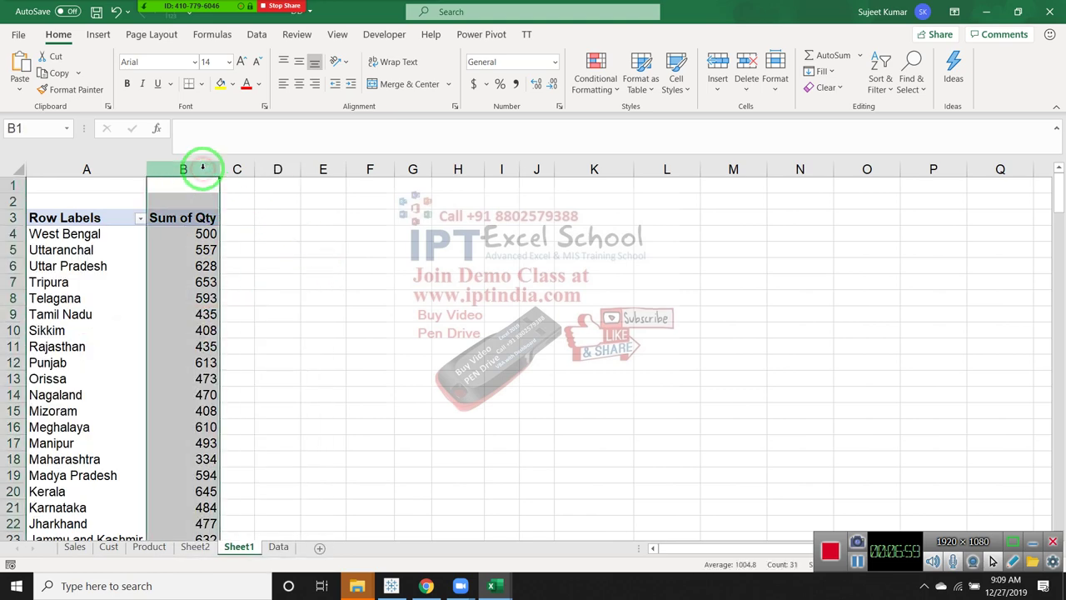
Apply a Top 10 value filter on states by Sum of Qty and select the ten totals (6162)
{"action": "left_click", "coordinate": [121, 214]}
{"action": "left_click", "coordinate": [140, 218]}
{"action": "mouse_move", "coordinate": [41, 331]}
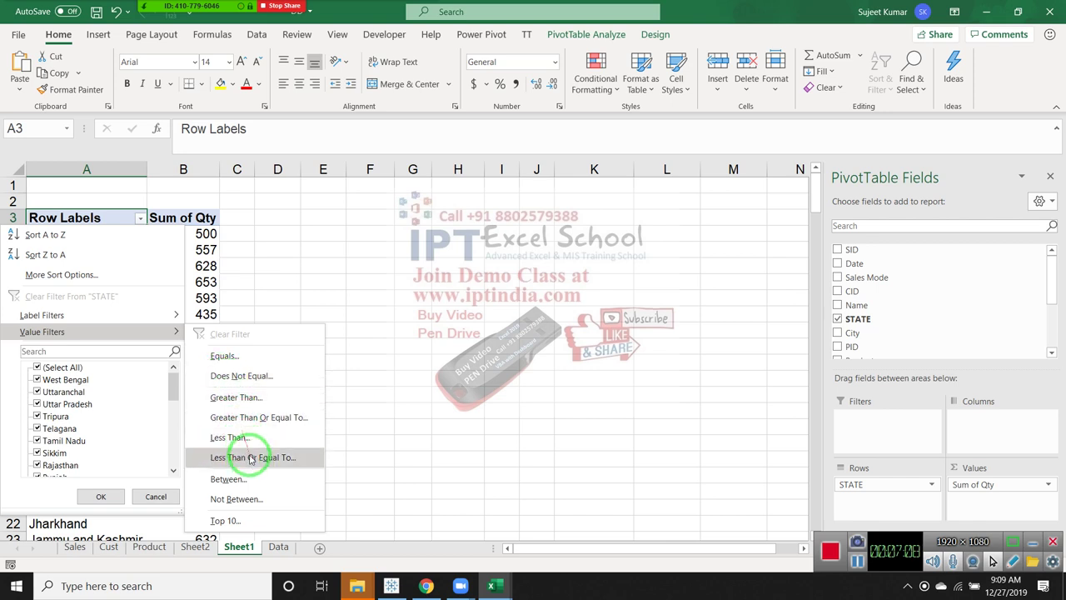
{"action": "left_click", "coordinate": [243, 521]}
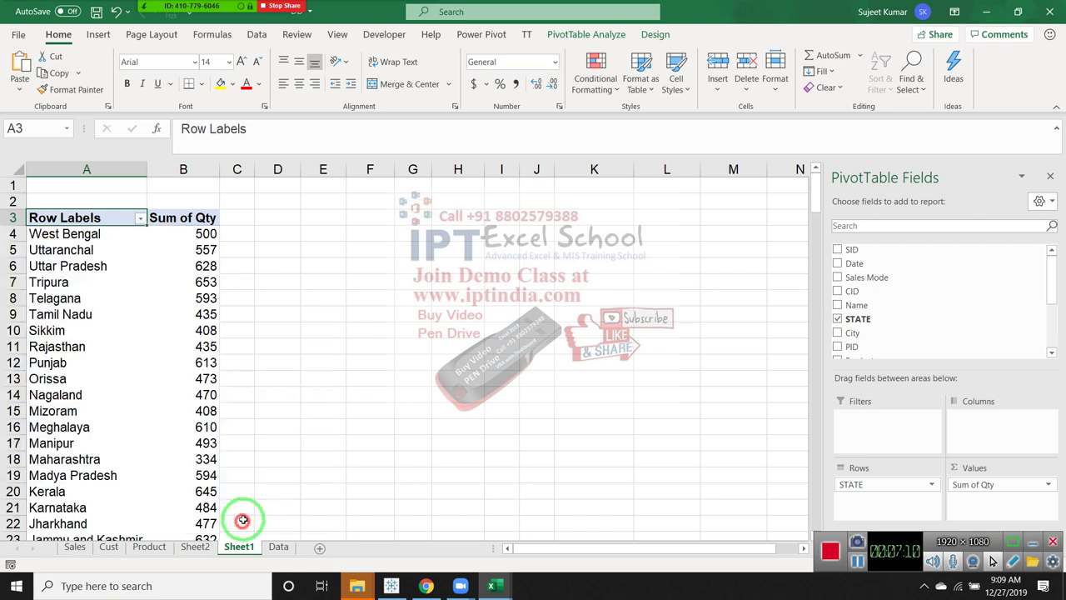
{"action": "left_click", "coordinate": [693, 277]}
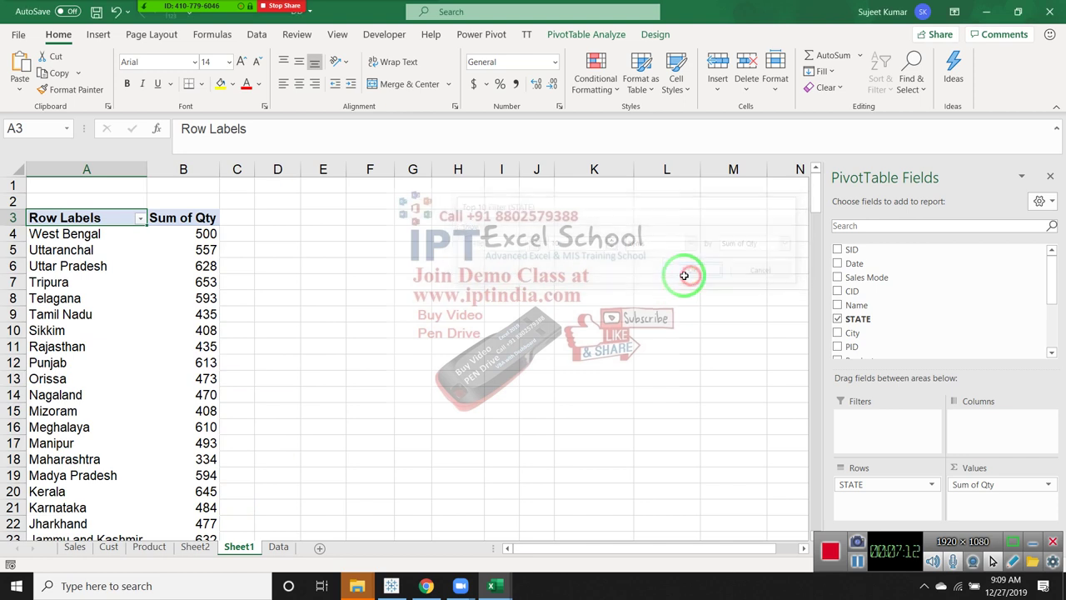
{"action": "left_click_drag", "start_coordinate": [206, 234], "coordinate": [196, 376]}
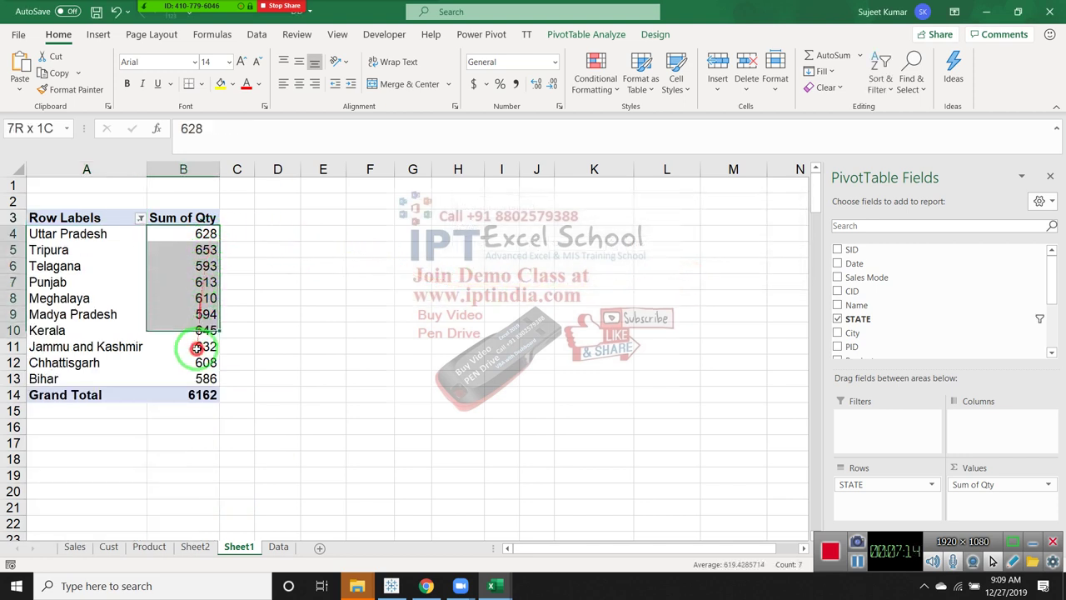
Clear the Top 10 filter from STATE so every state shows again
{"action": "left_click", "coordinate": [141, 218]}
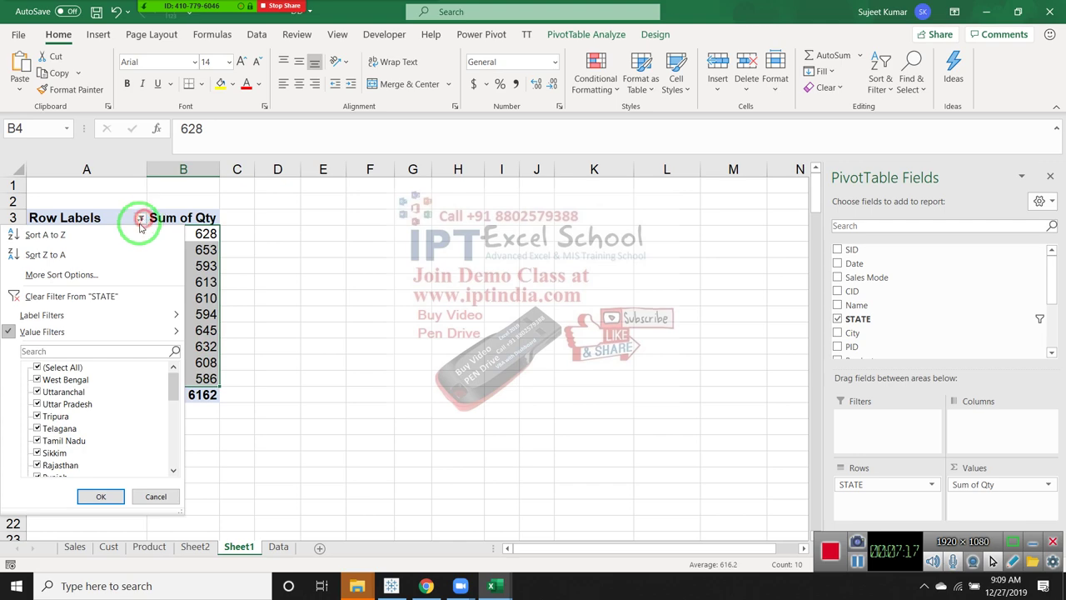
{"action": "left_click", "coordinate": [46, 296]}
{"action": "left_click", "coordinate": [94, 263]}
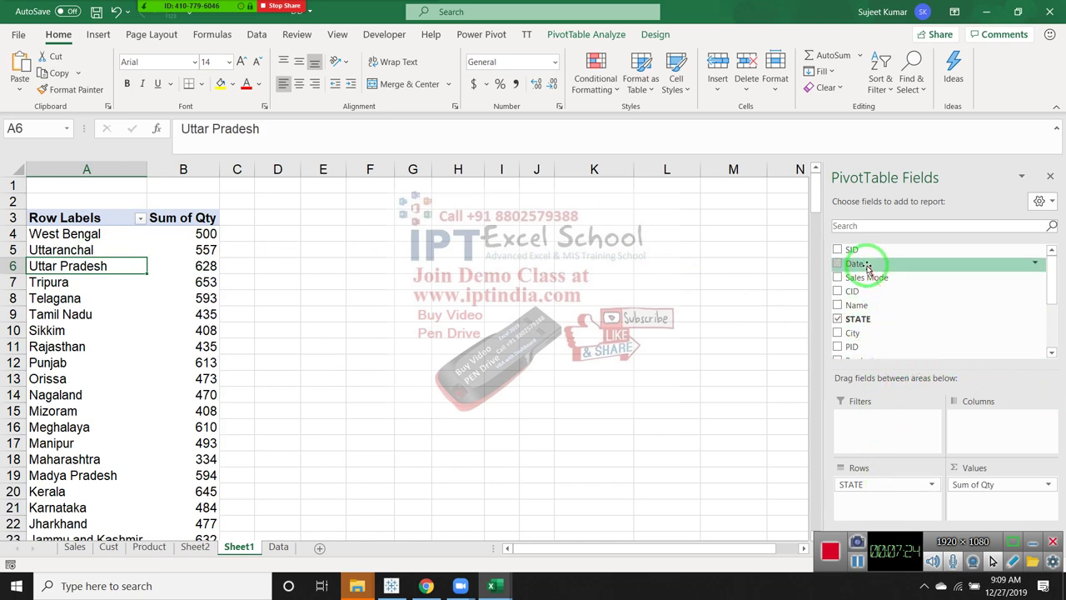
Add Sales Mode to the Rows area nested beneath STATE
{"action": "left_click_drag", "start_coordinate": [866, 277], "coordinate": [914, 505]}
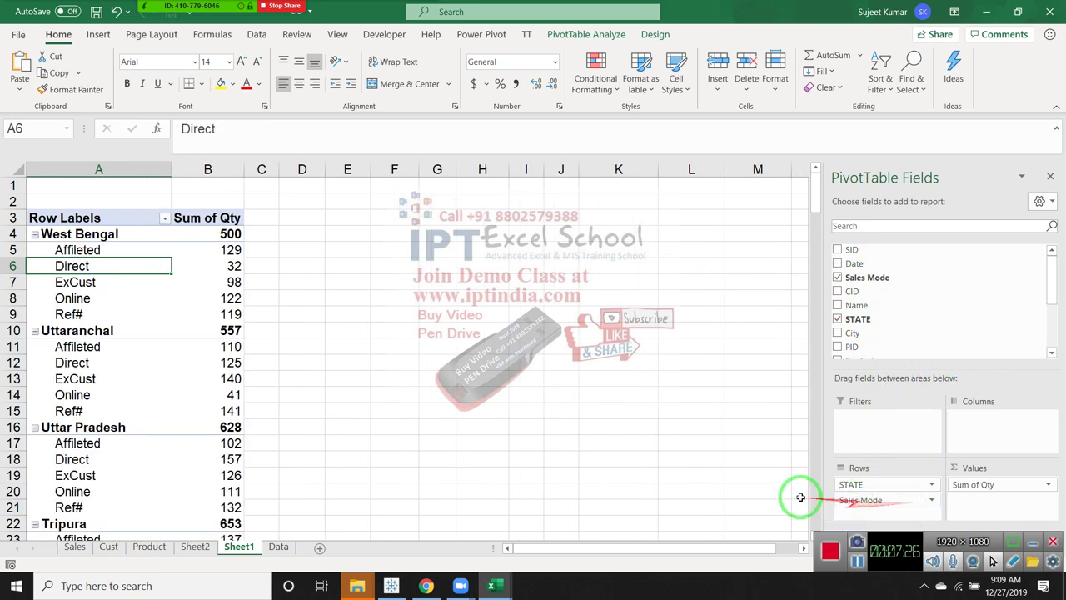
{"action": "left_click", "coordinate": [165, 218]}
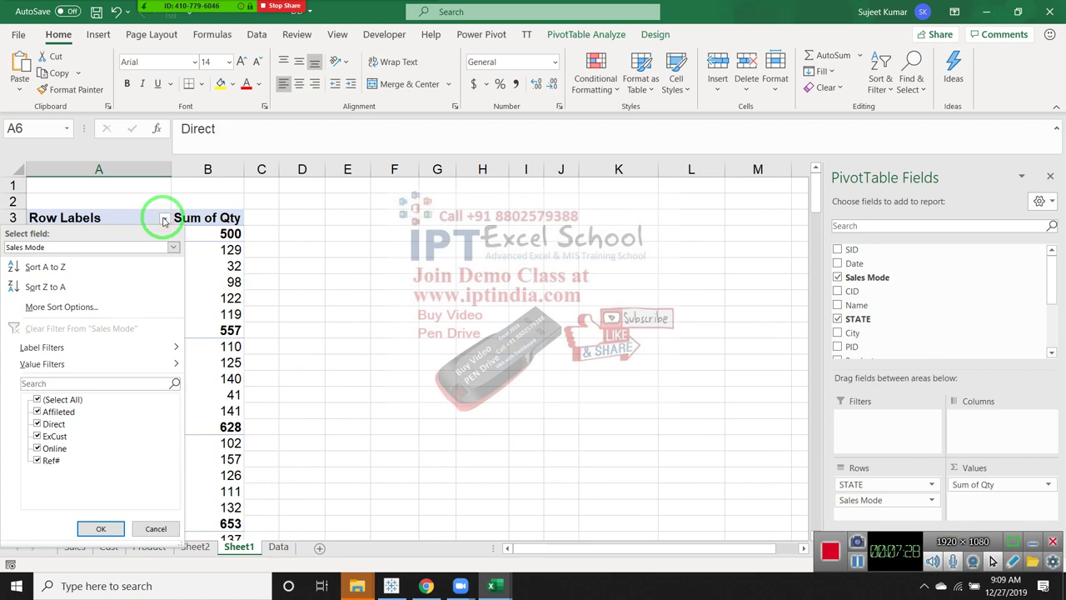
{"action": "left_click", "coordinate": [369, 319]}
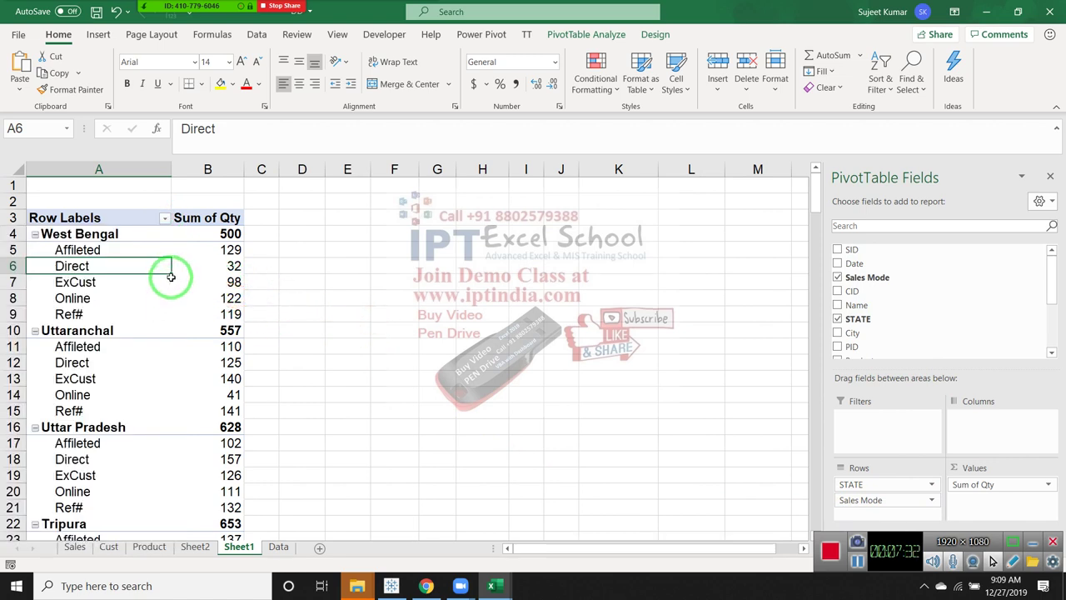
{"action": "left_click", "coordinate": [165, 219]}
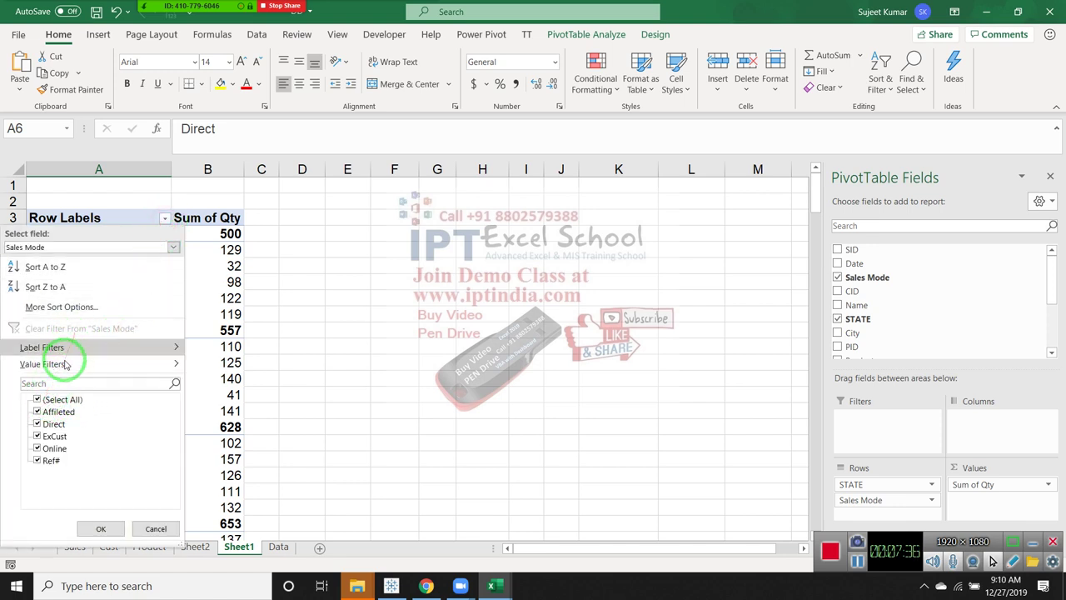
{"action": "left_click", "coordinate": [155, 528]}
{"action": "left_click", "coordinate": [260, 345]}
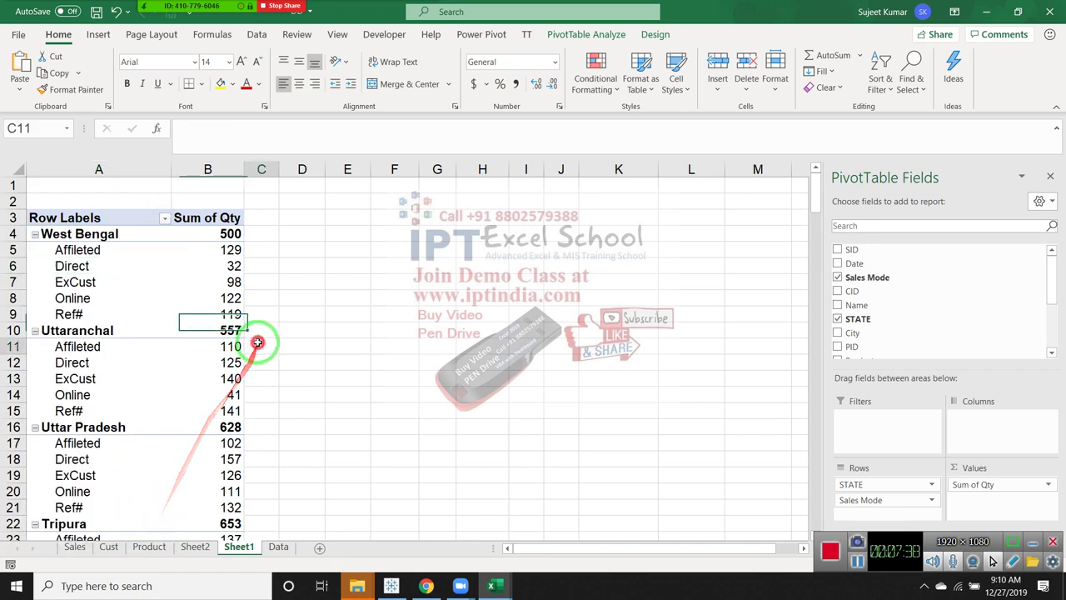
{"action": "left_click", "coordinate": [114, 237]}
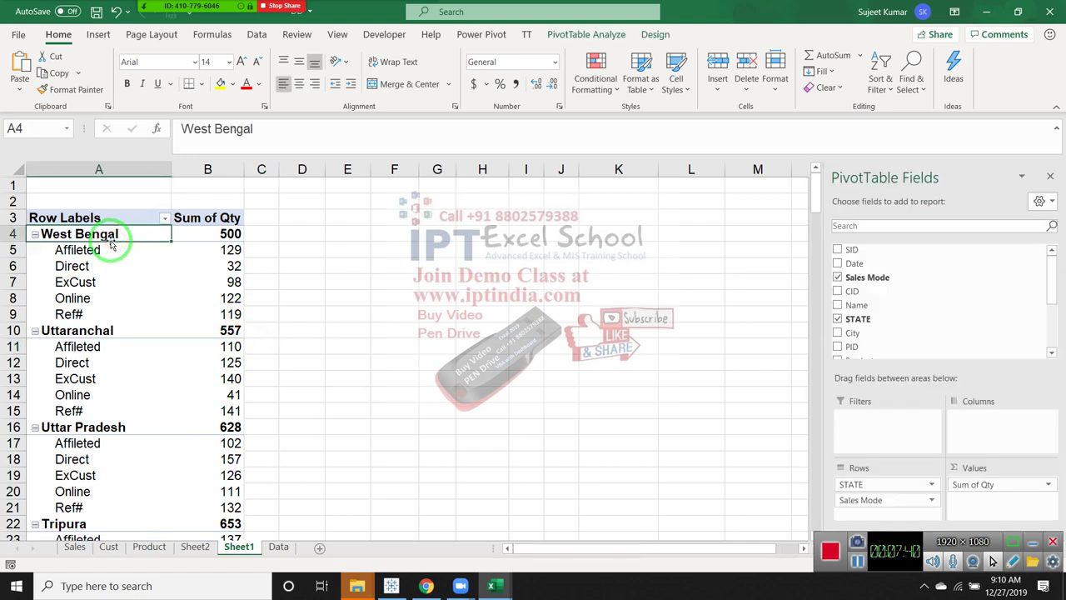
Browse the state and Sales Mode filter lists around West Bengal without changing anything
{"action": "left_click", "coordinate": [165, 219]}
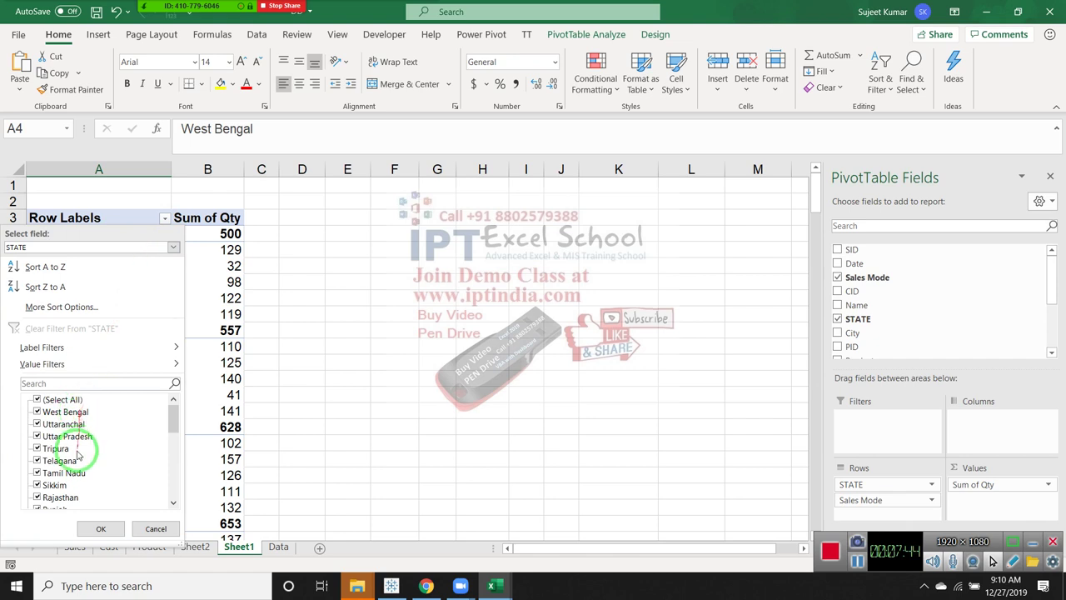
{"action": "scroll", "coordinate": [75, 463], "scroll_direction": "down", "scroll_amount": 3}
{"action": "scroll", "coordinate": [75, 463], "scroll_direction": "down", "scroll_amount": 2}
{"action": "scroll", "coordinate": [79, 459], "scroll_direction": "up", "scroll_amount": 4}
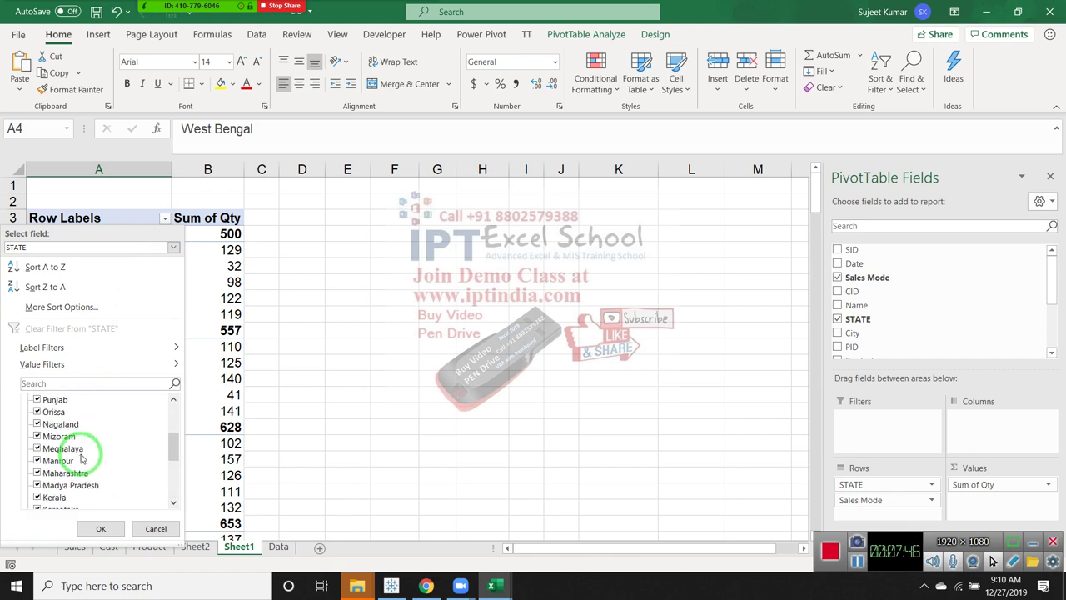
{"action": "scroll", "coordinate": [83, 458], "scroll_direction": "down", "scroll_amount": 3}
{"action": "scroll", "coordinate": [84, 450], "scroll_direction": "down", "scroll_amount": 2}
{"action": "scroll", "coordinate": [87, 448], "scroll_direction": "up", "scroll_amount": 3}
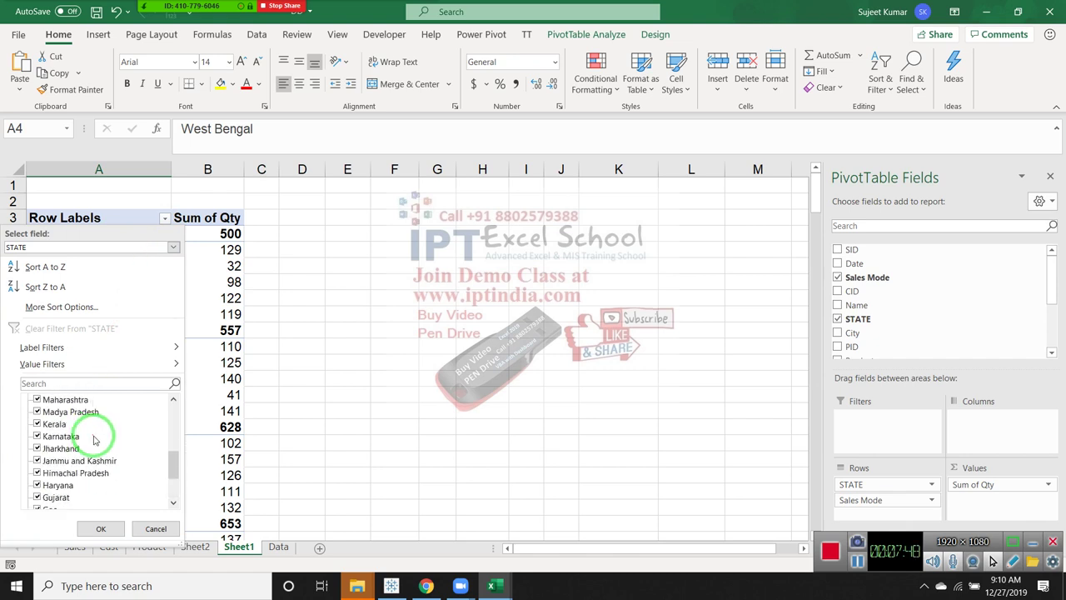
{"action": "scroll", "coordinate": [91, 445], "scroll_direction": "down", "scroll_amount": 2}
{"action": "scroll", "coordinate": [94, 442], "scroll_direction": "up", "scroll_amount": 3}
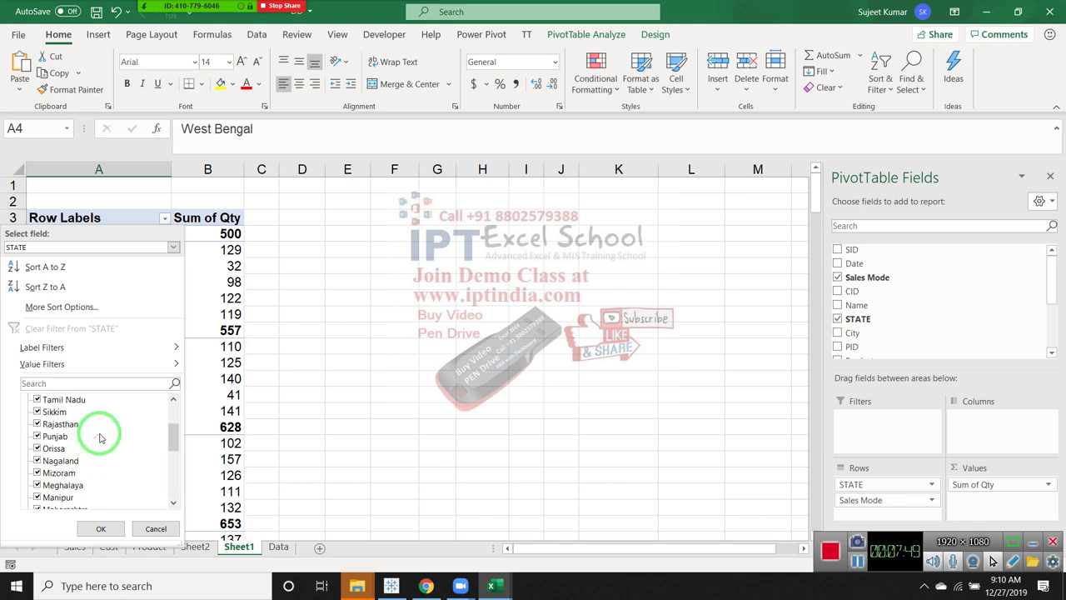
{"action": "left_click", "coordinate": [255, 278]}
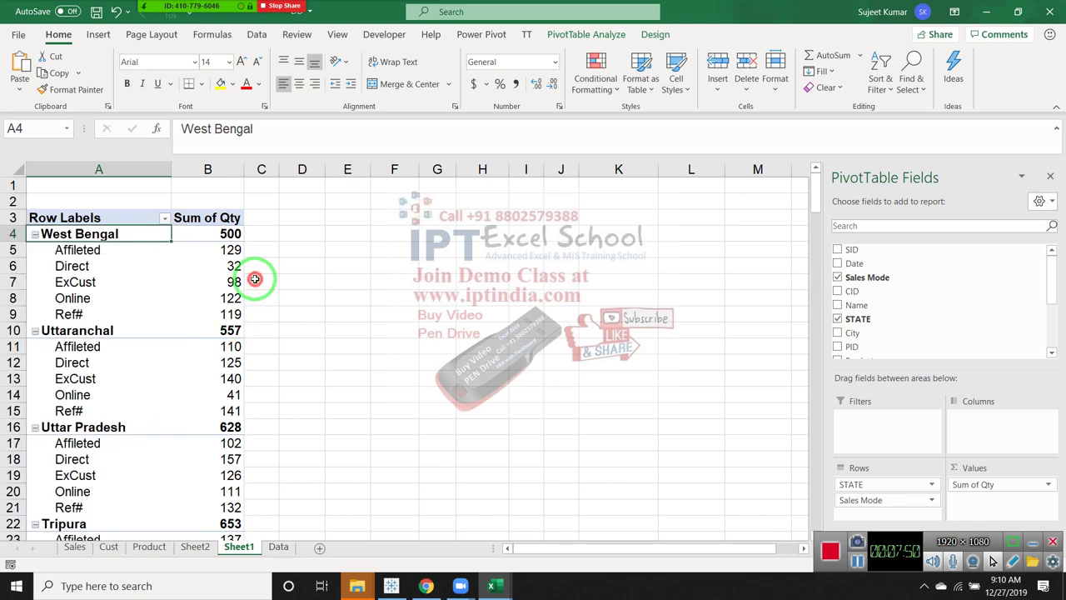
{"action": "left_click", "coordinate": [115, 282]}
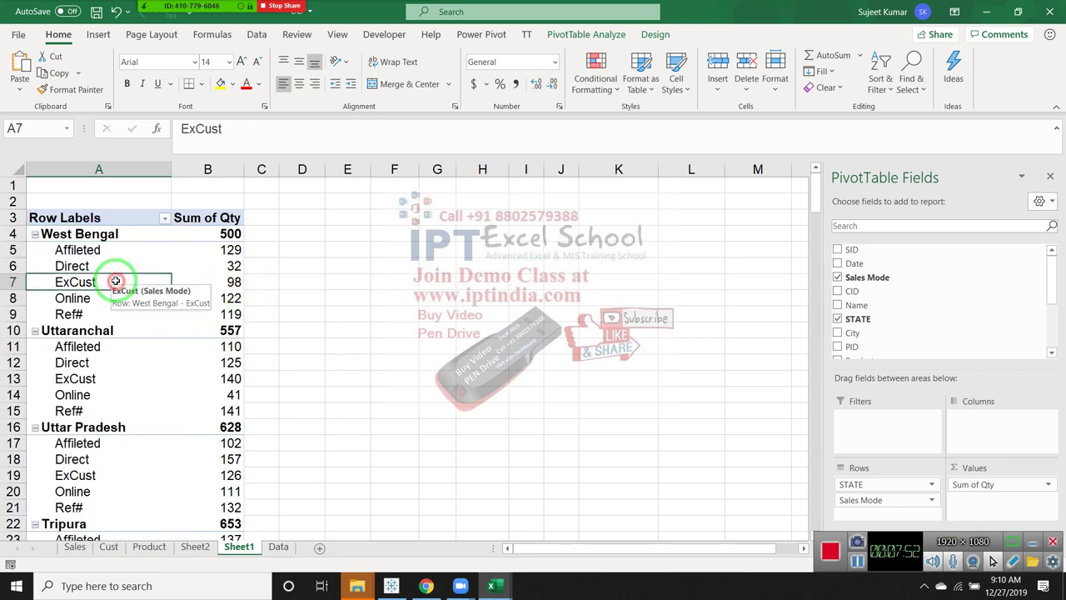
{"action": "left_click", "coordinate": [164, 220]}
{"action": "left_click", "coordinate": [294, 281]}
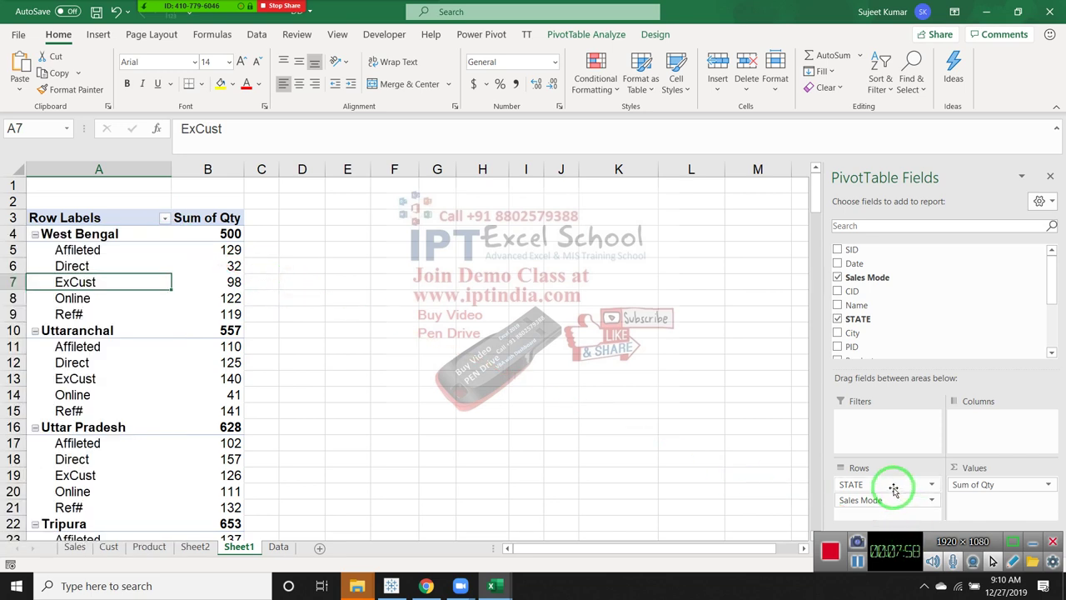
{"action": "left_click_drag", "start_coordinate": [891, 500], "coordinate": [975, 418]}
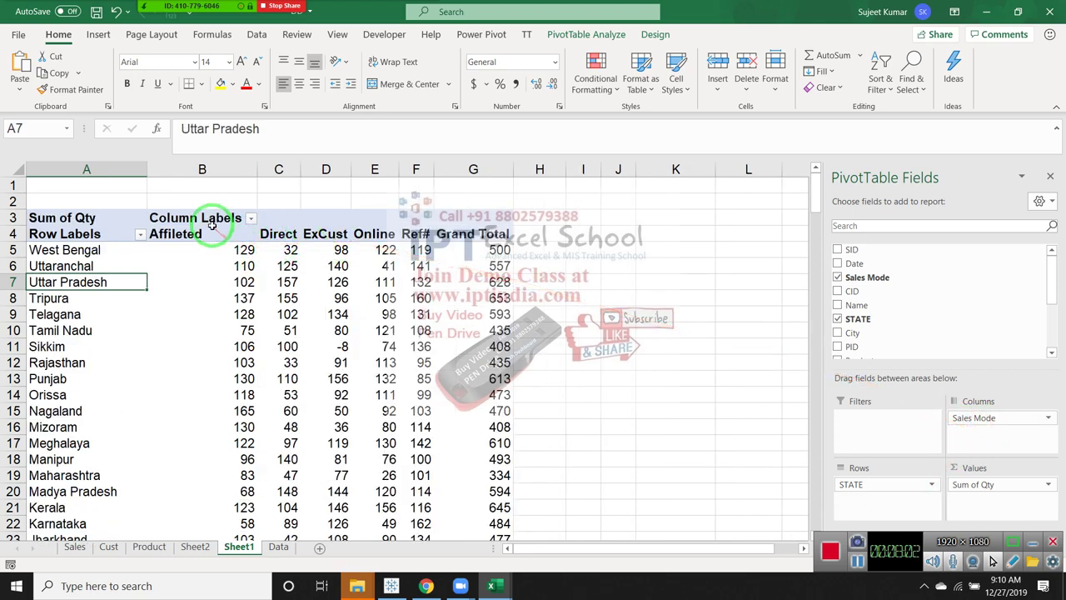
{"action": "left_click_drag", "start_coordinate": [115, 240], "coordinate": [84, 347]}
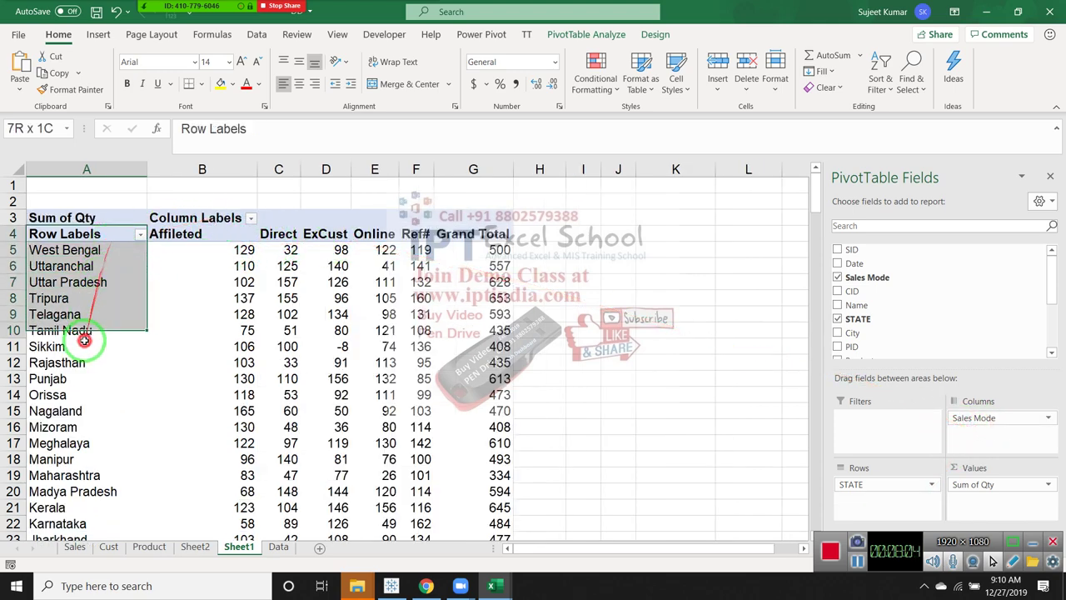
{"action": "left_click", "coordinate": [192, 213]}
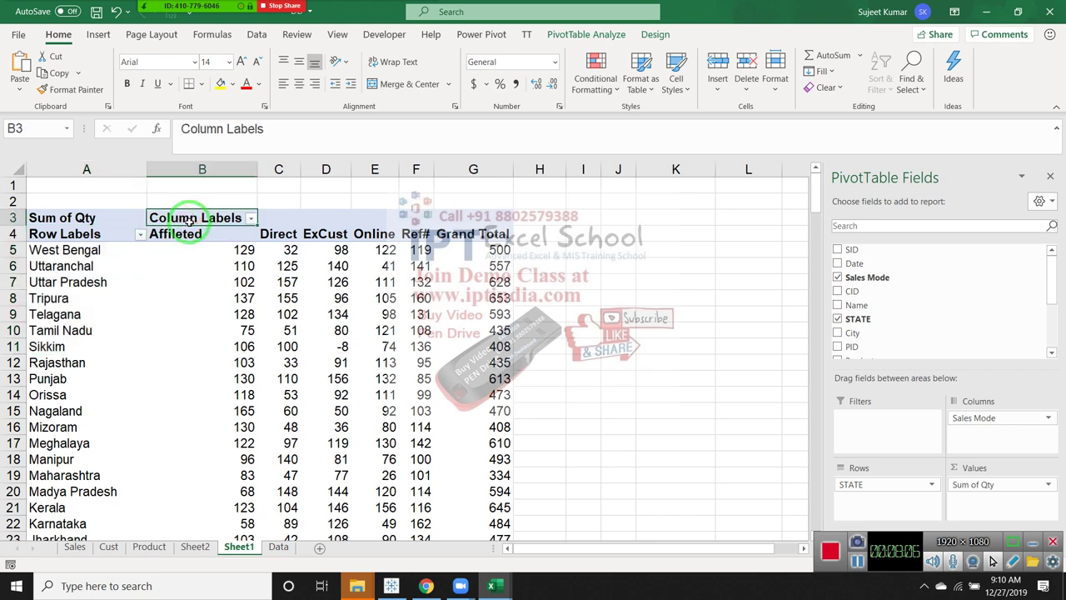
{"action": "left_click_drag", "start_coordinate": [225, 234], "coordinate": [383, 249]}
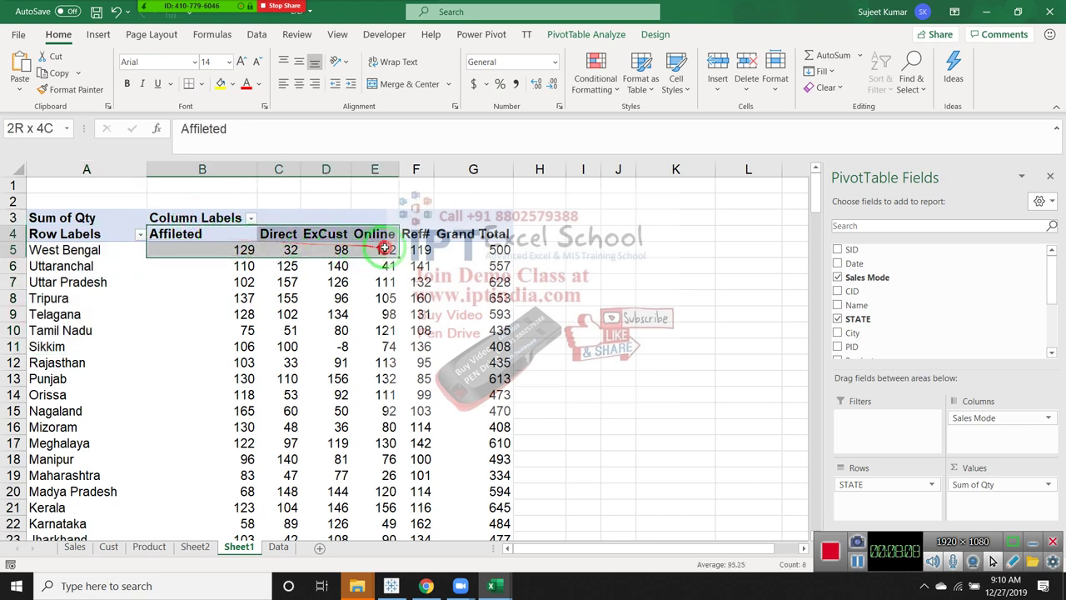
{"action": "left_click", "coordinate": [323, 234]}
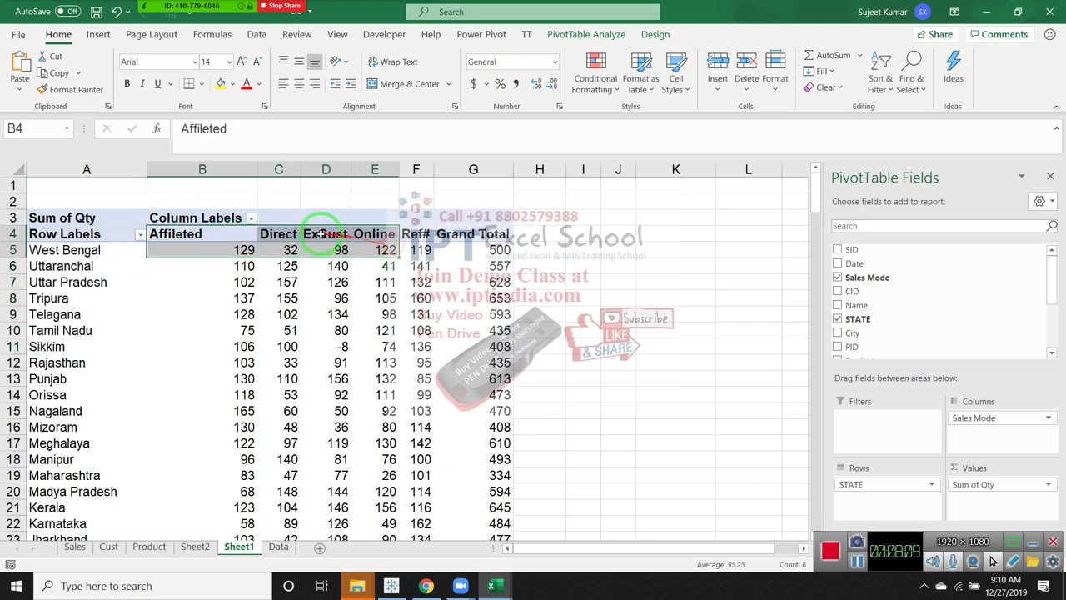
{"action": "left_click", "coordinate": [251, 219]}
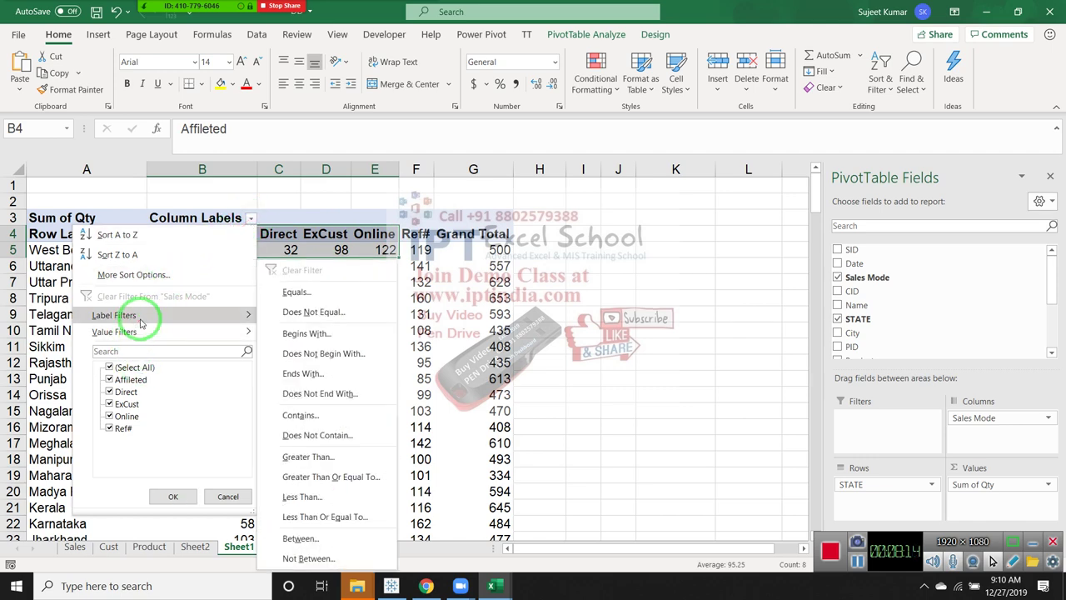
{"action": "mouse_move", "coordinate": [114, 331]}
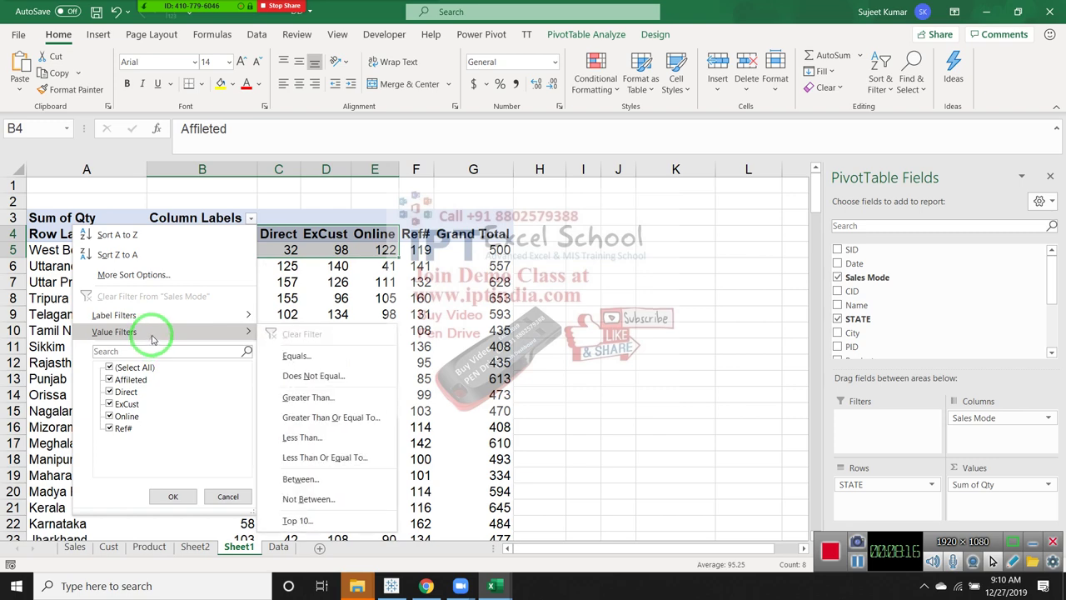
{"action": "key", "text": "Escape"}
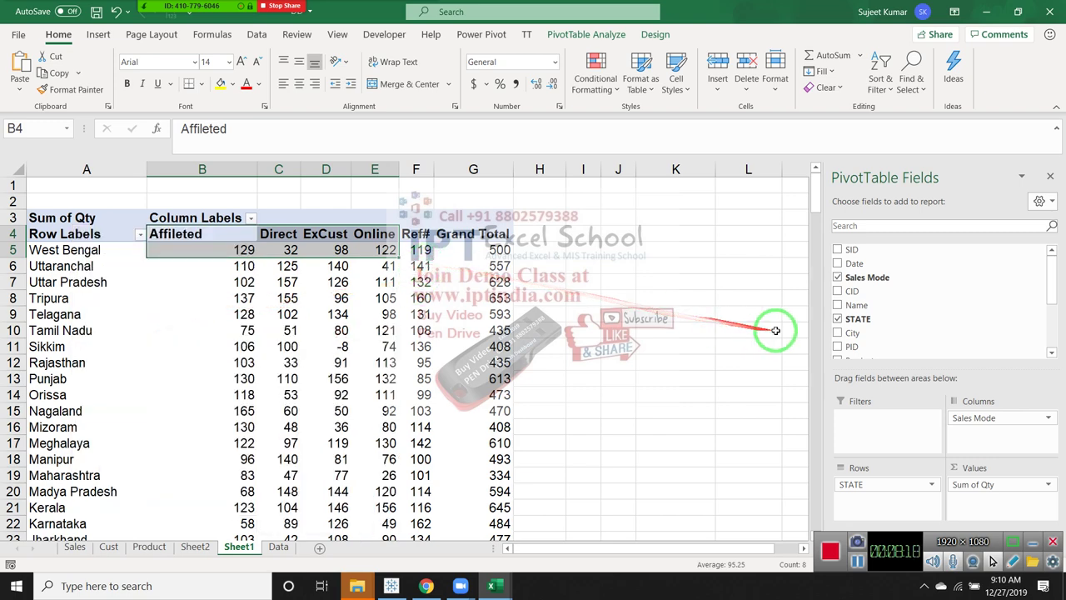
Add Name to the Columns under Sales Mode to split quantities by salesperson
{"action": "left_click_drag", "start_coordinate": [875, 305], "coordinate": [988, 434]}
{"action": "left_click", "coordinate": [495, 347]}
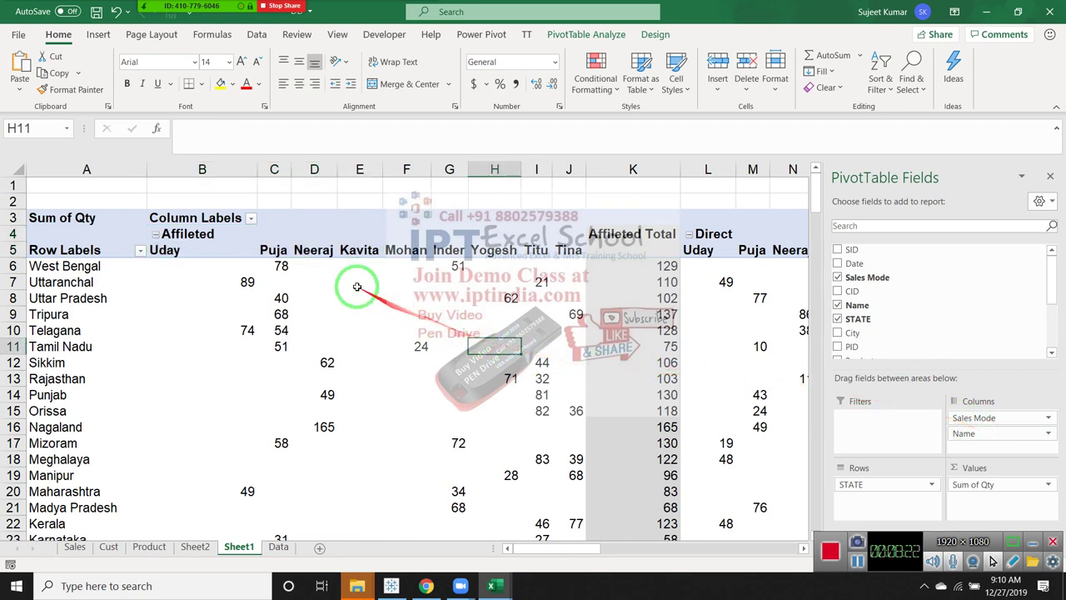
{"action": "left_click", "coordinate": [210, 247]}
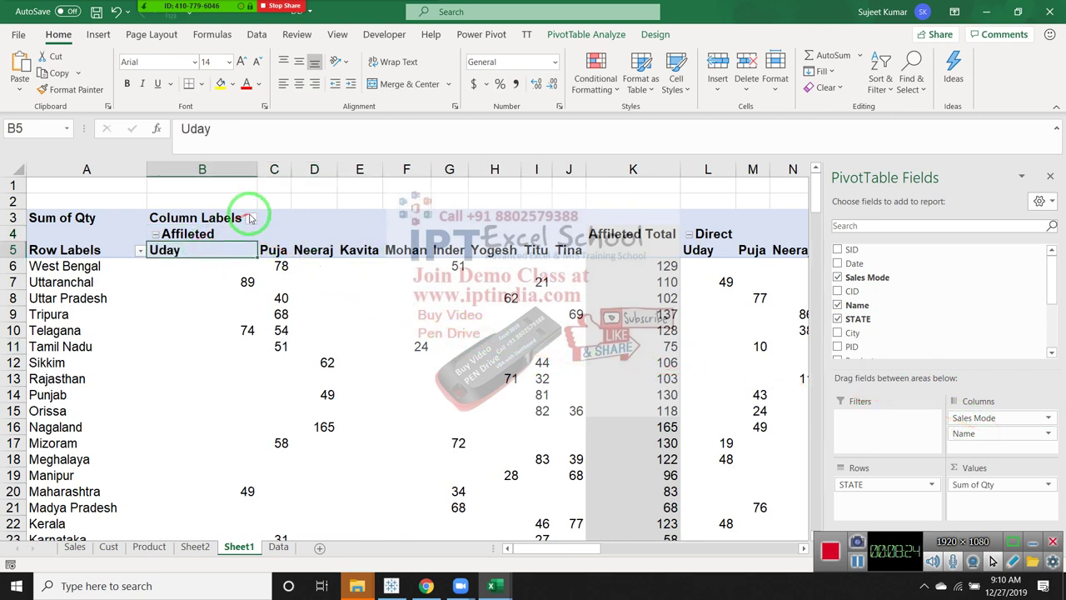
{"action": "left_click", "coordinate": [250, 217]}
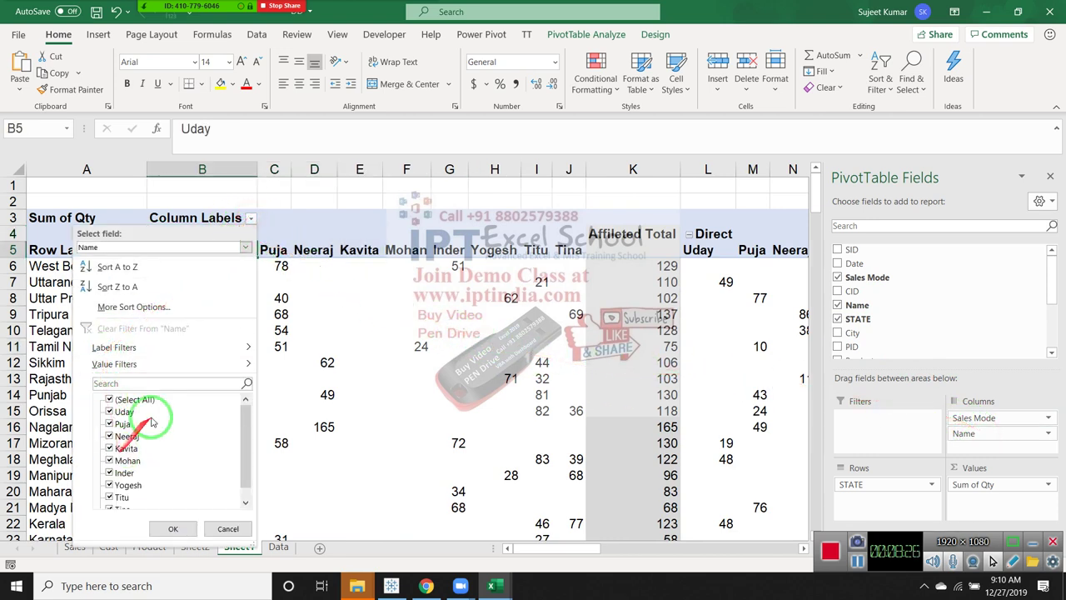
{"action": "key", "text": "Escape"}
{"action": "left_click", "coordinate": [202, 234]}
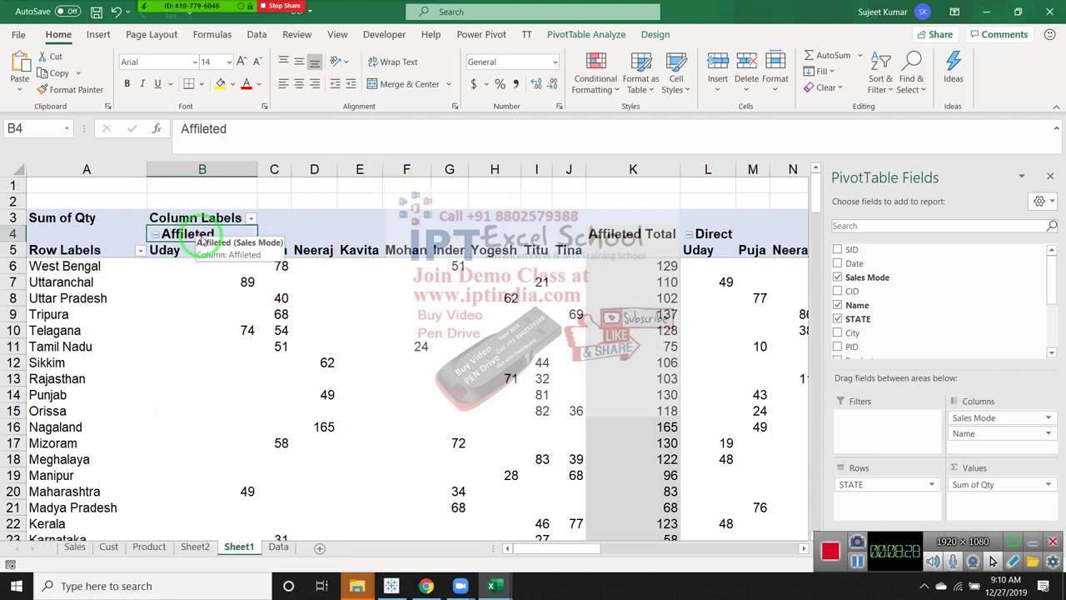
{"action": "left_click", "coordinate": [251, 219]}
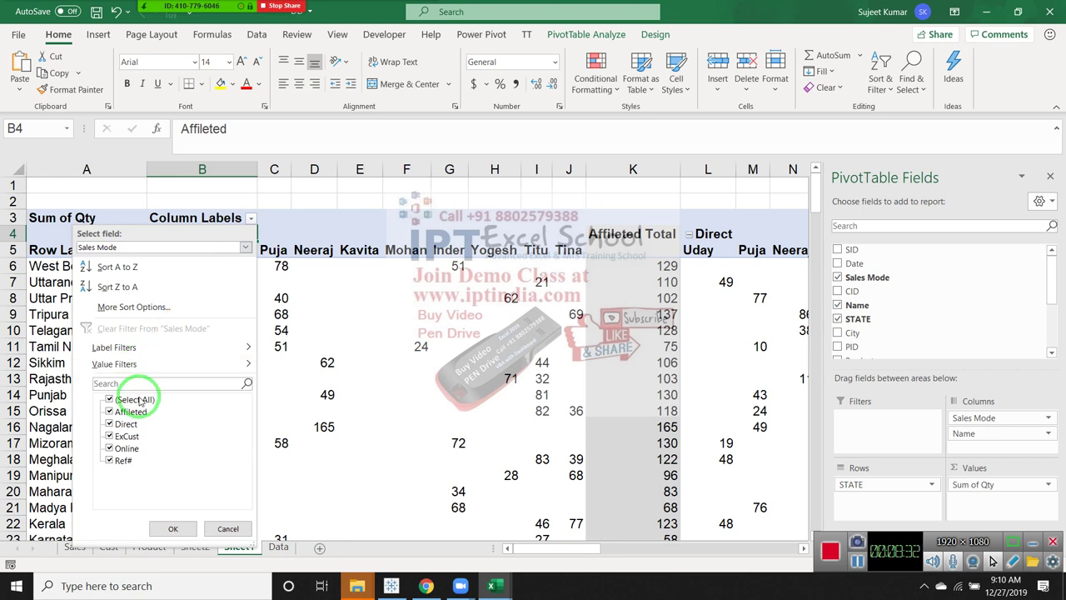
Remove Sales Mode and STATE from the pivot and move Name into Rows
{"action": "left_click_drag", "start_coordinate": [165, 155], "coordinate": [1060, 479]}
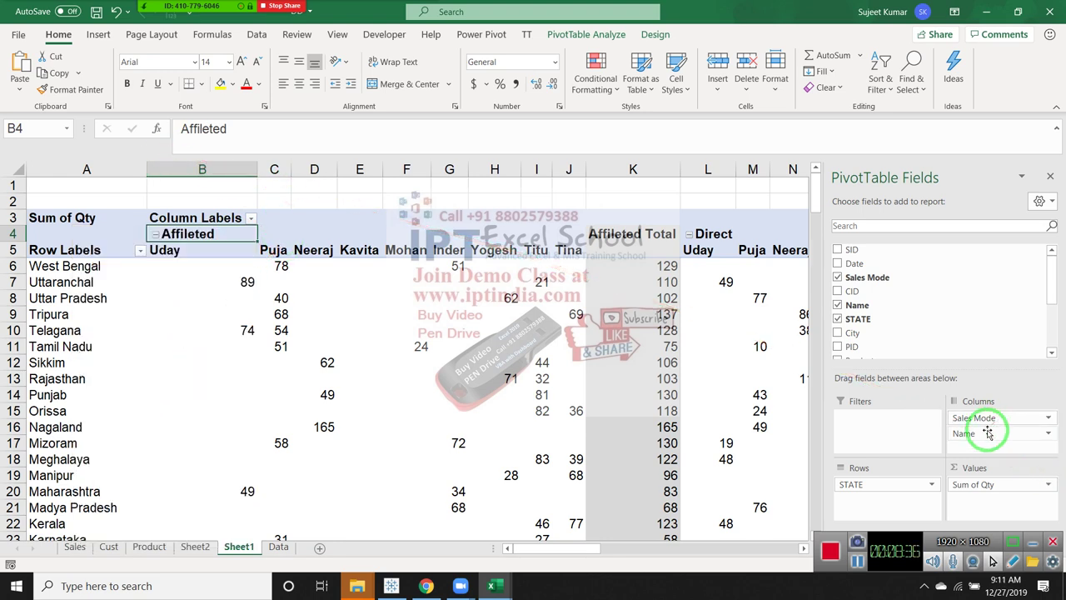
{"action": "left_click_drag", "start_coordinate": [989, 421], "coordinate": [885, 376]}
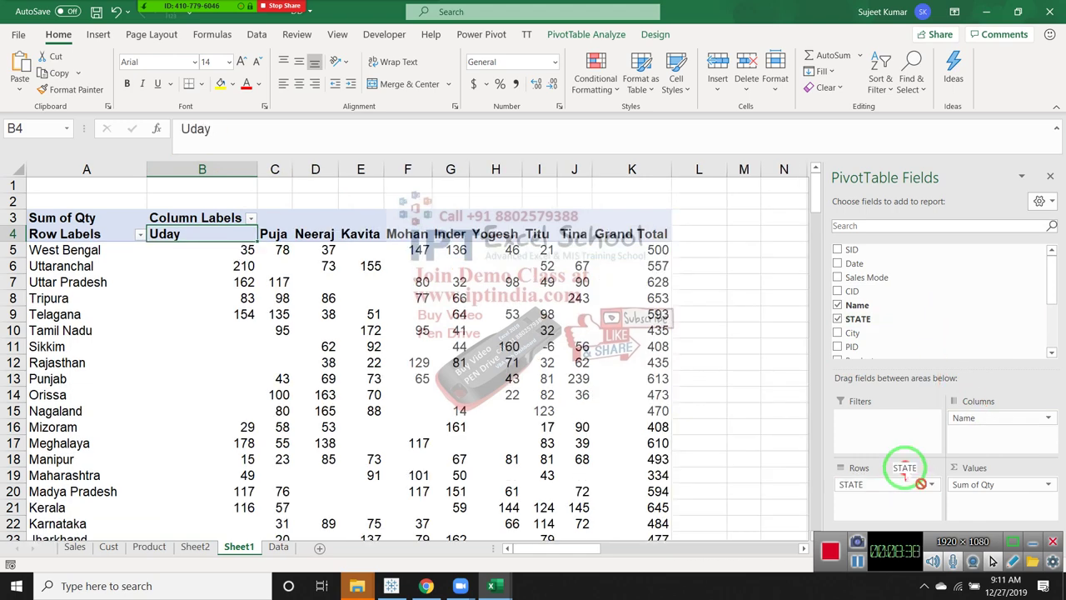
{"action": "left_click", "coordinate": [906, 316]}
{"action": "left_click_drag", "start_coordinate": [967, 417], "coordinate": [907, 487]}
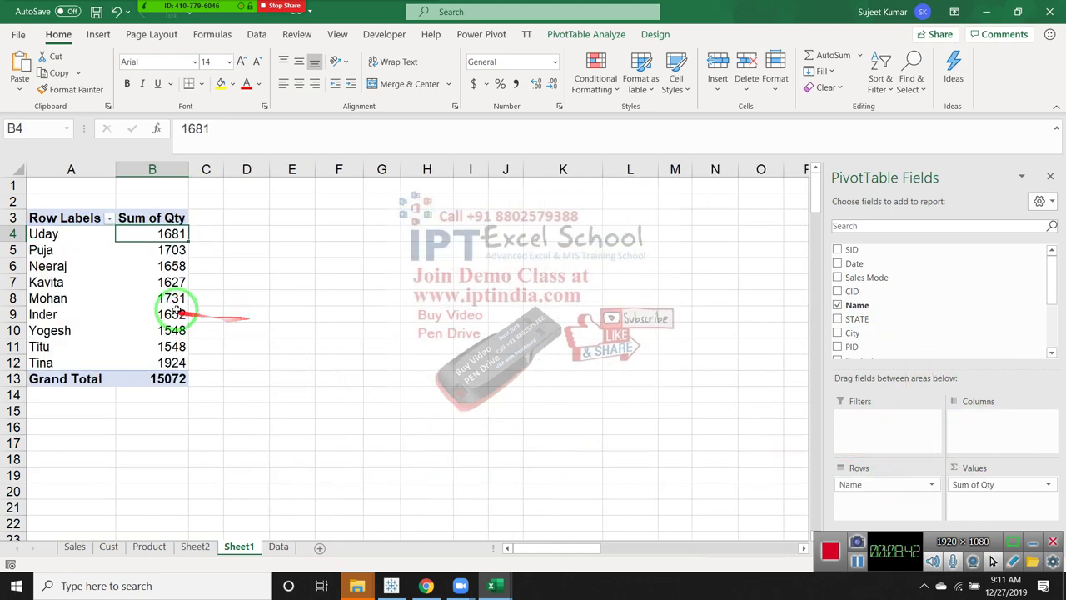
{"action": "left_click", "coordinate": [98, 40]}
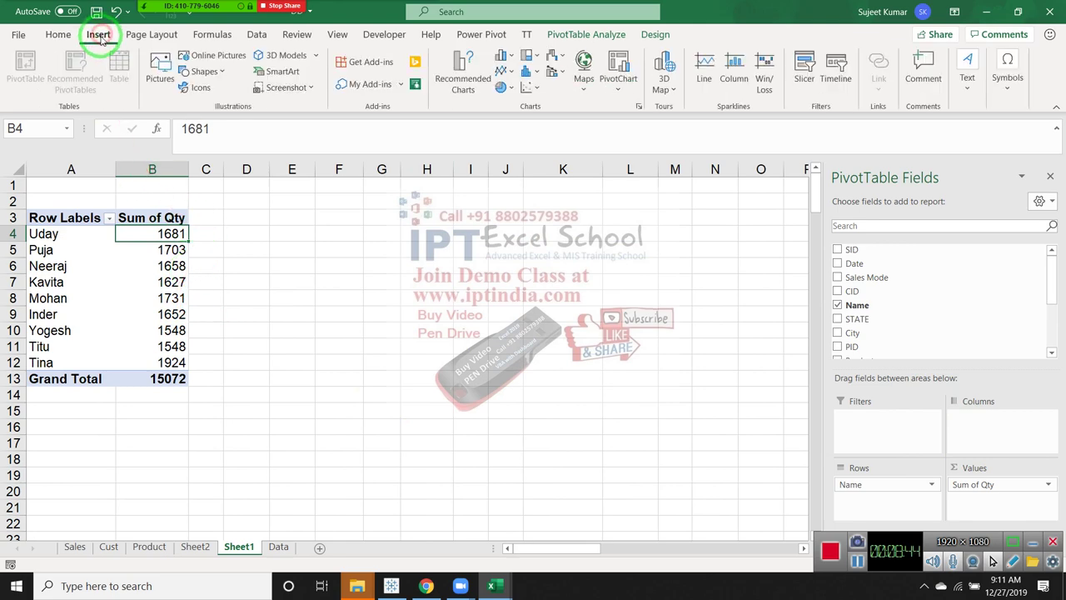
{"action": "left_click", "coordinate": [508, 55]}
{"action": "left_click", "coordinate": [510, 109]}
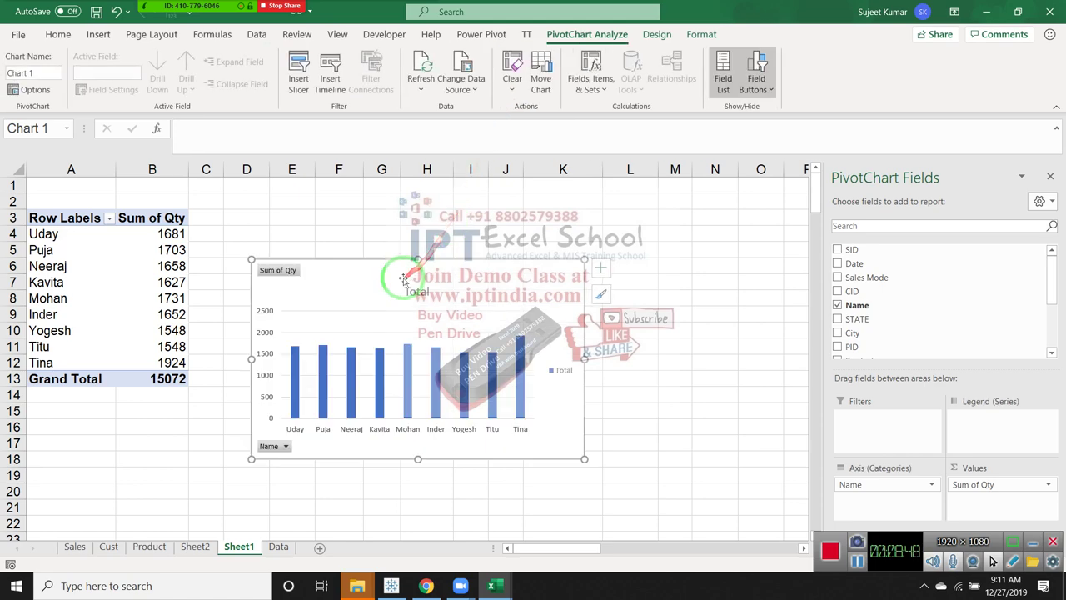
{"action": "left_click_drag", "start_coordinate": [345, 269], "coordinate": [310, 214]}
{"action": "left_click", "coordinate": [176, 481]}
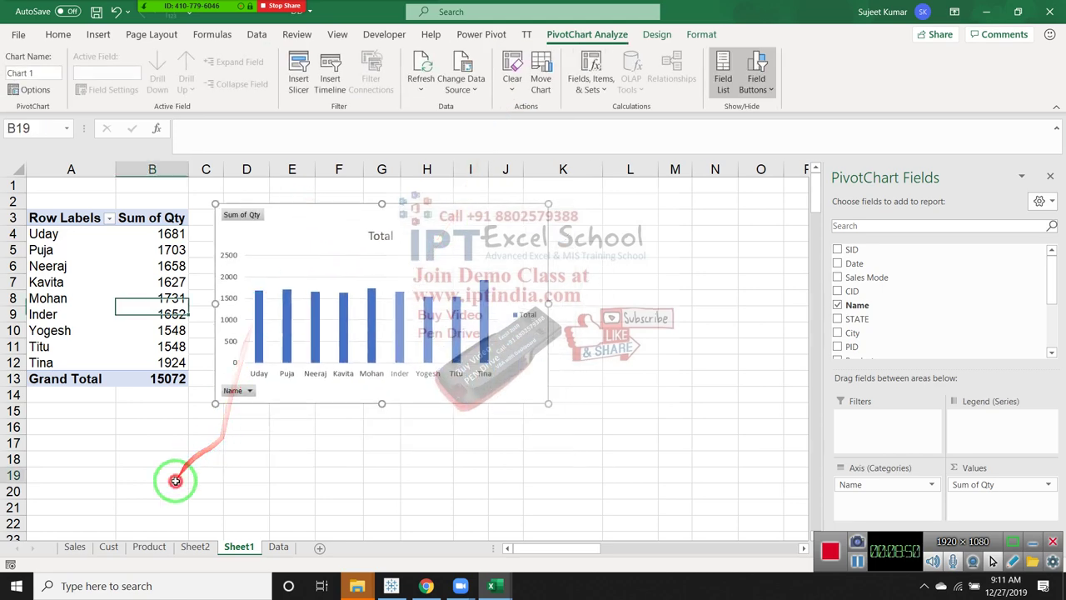
{"action": "left_click", "coordinate": [151, 299]}
{"action": "left_click", "coordinate": [427, 233]}
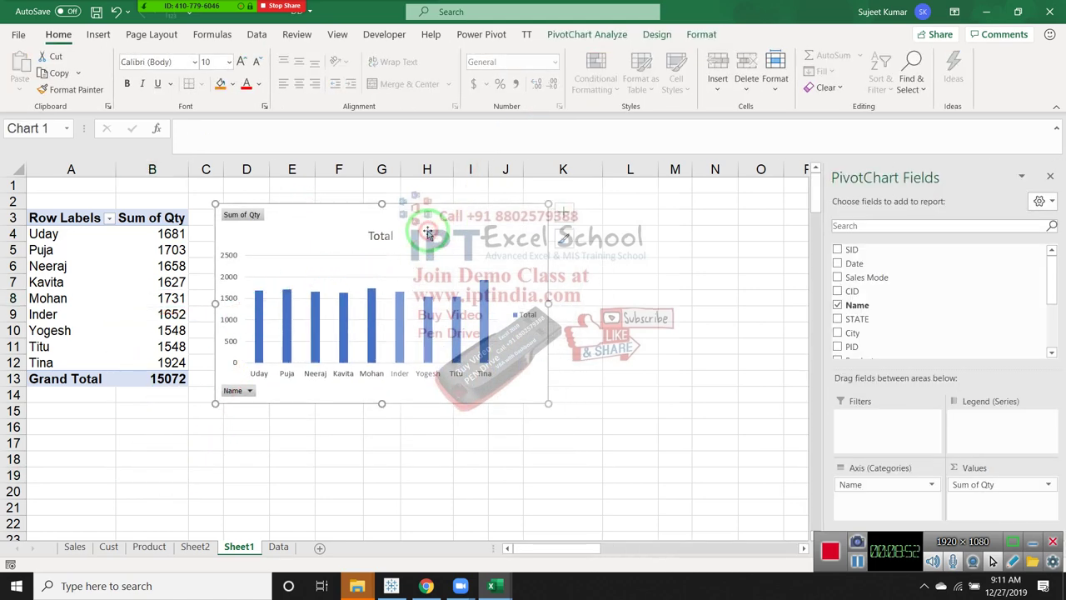
{"action": "left_click", "coordinate": [568, 215]}
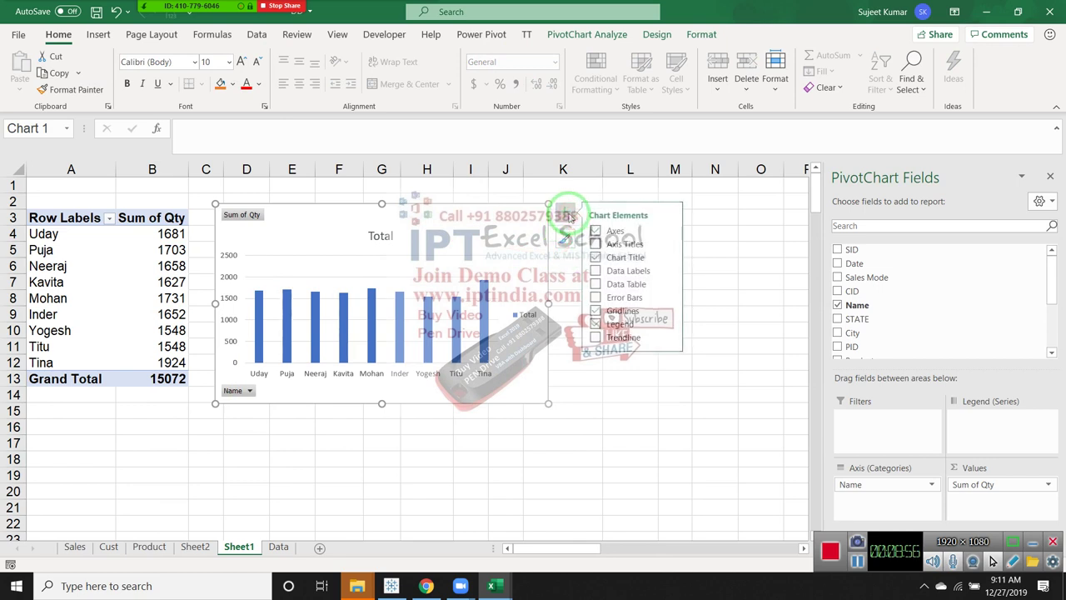
{"action": "left_click", "coordinate": [565, 241]}
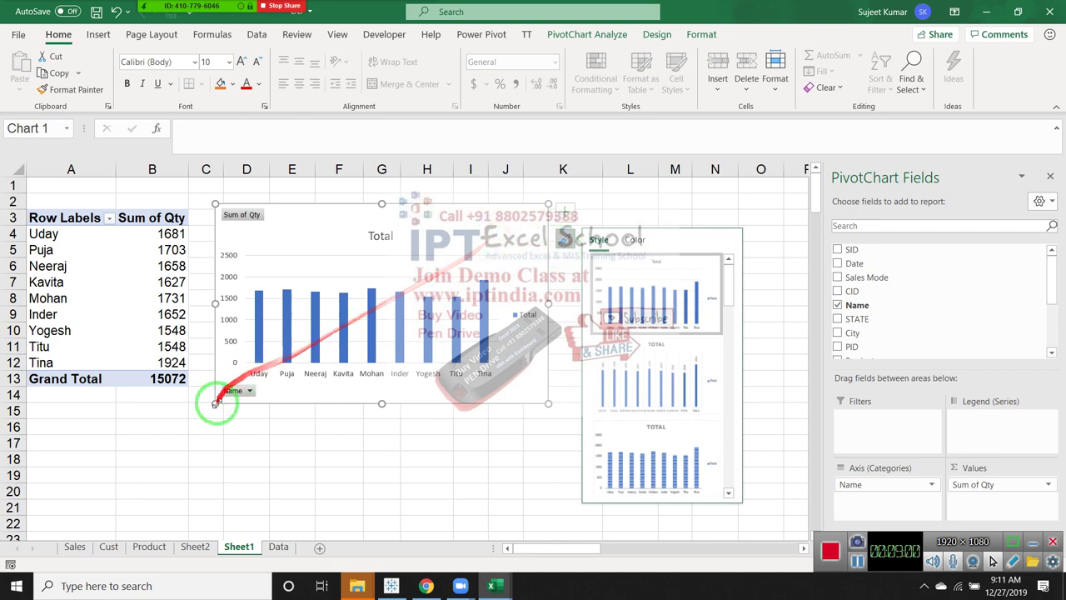
{"action": "left_click", "coordinate": [251, 390]}
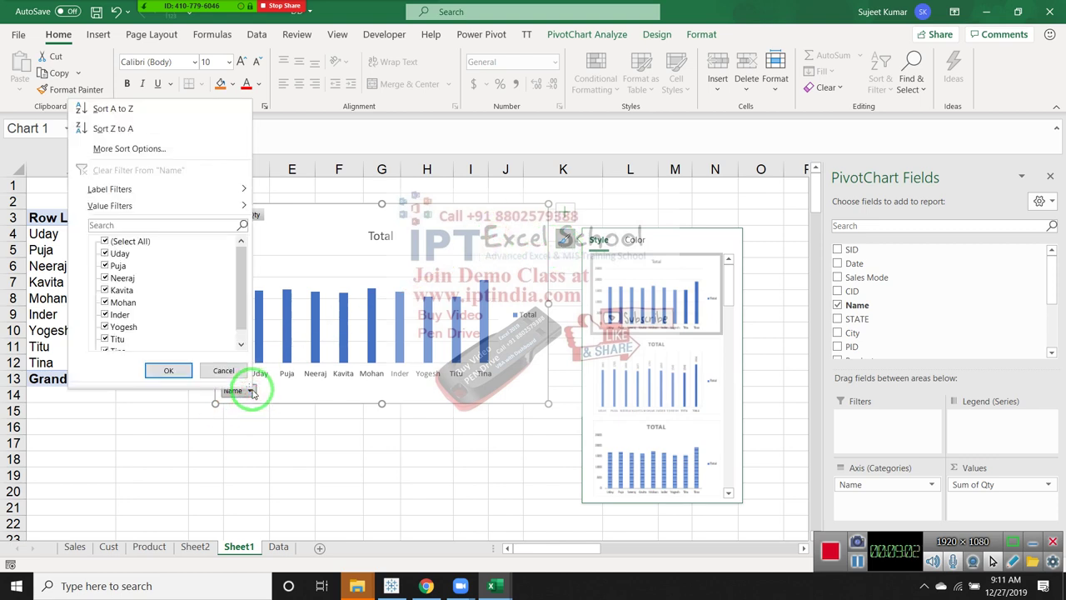
{"action": "left_click", "coordinate": [275, 447]}
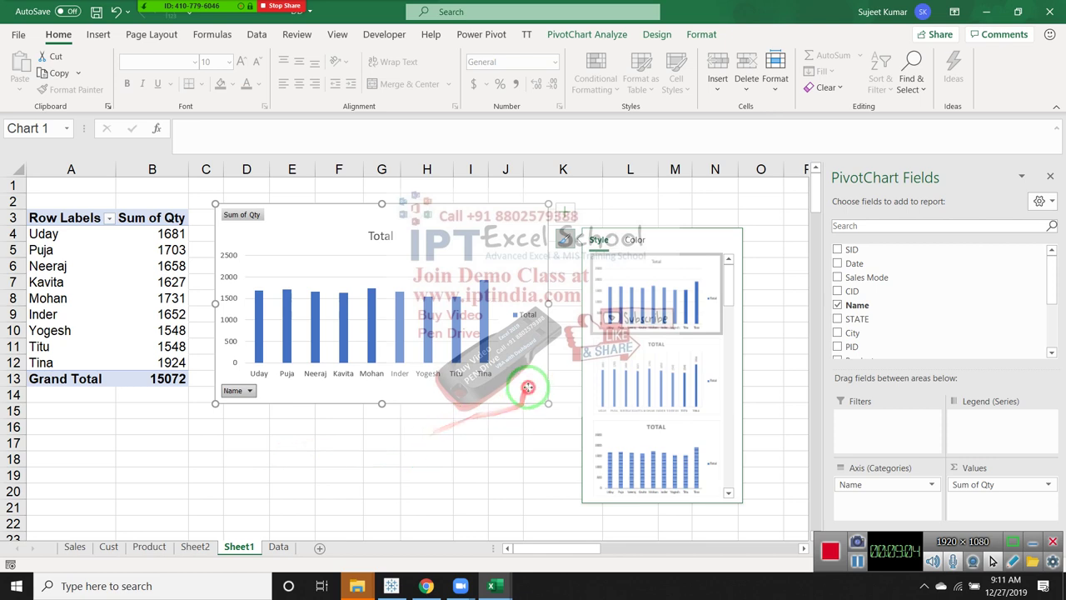
{"action": "left_click", "coordinate": [569, 240]}
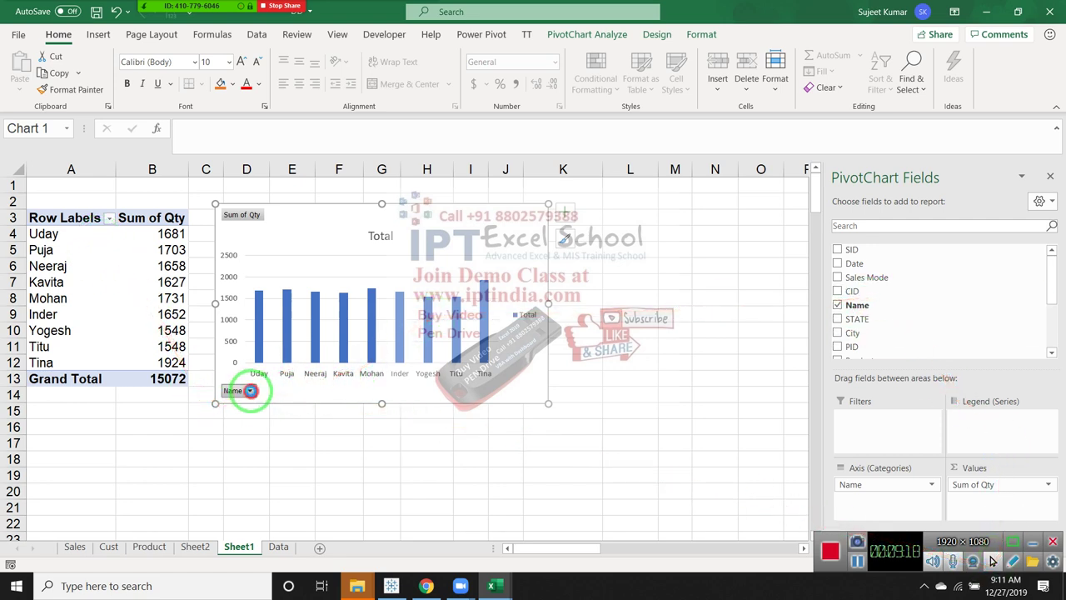
{"action": "left_click", "coordinate": [250, 391]}
{"action": "scroll", "coordinate": [134, 259], "scroll_direction": "down", "scroll_amount": 1}
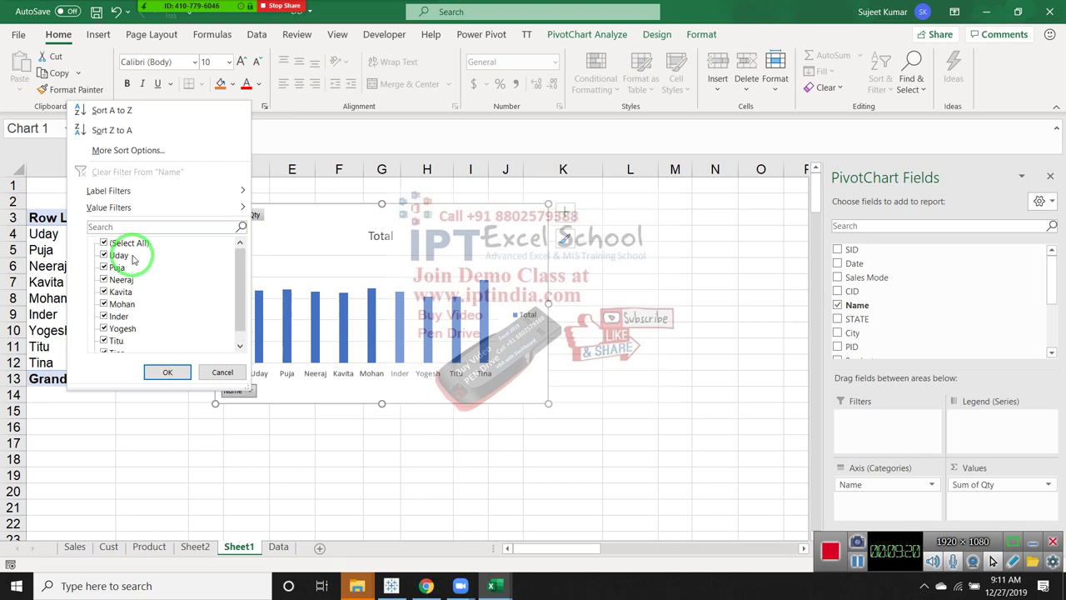
{"action": "scroll", "coordinate": [133, 260], "scroll_direction": "down", "scroll_amount": 1}
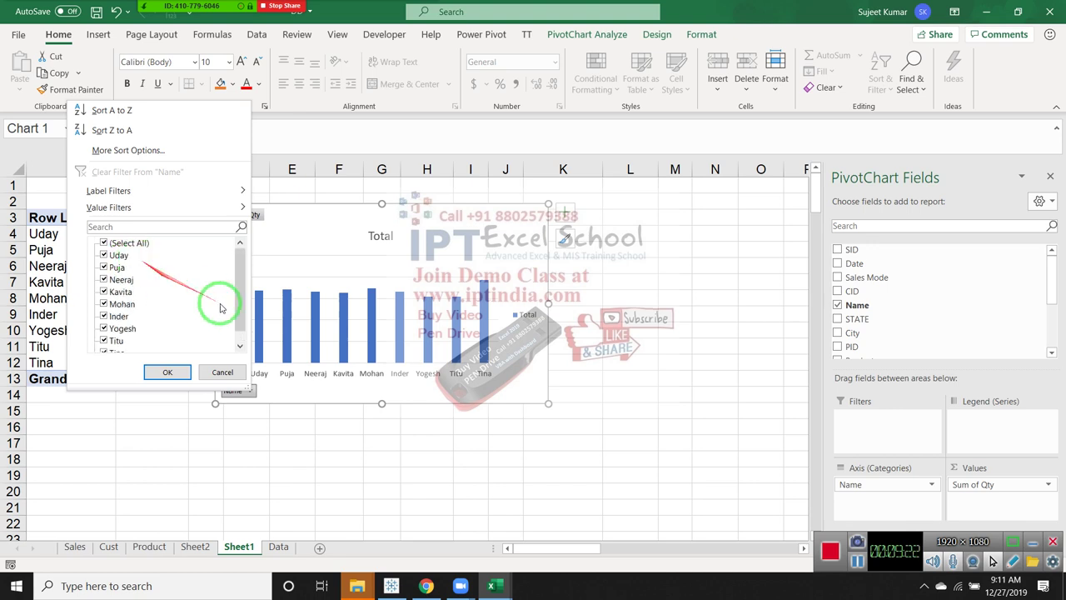
{"action": "left_click", "coordinate": [280, 456]}
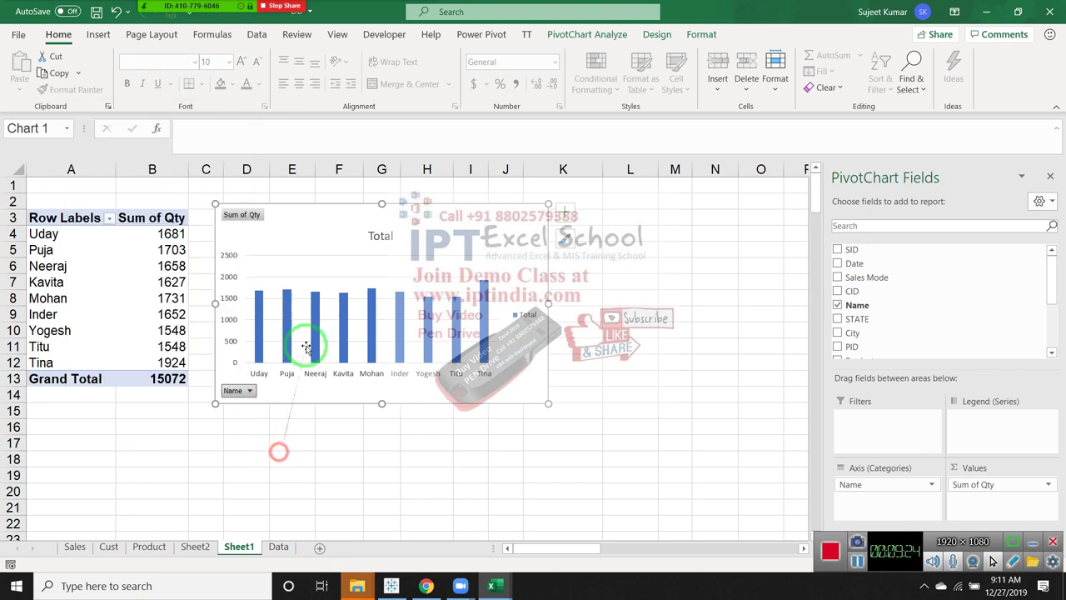
{"action": "left_click_drag", "start_coordinate": [345, 231], "coordinate": [385, 252]}
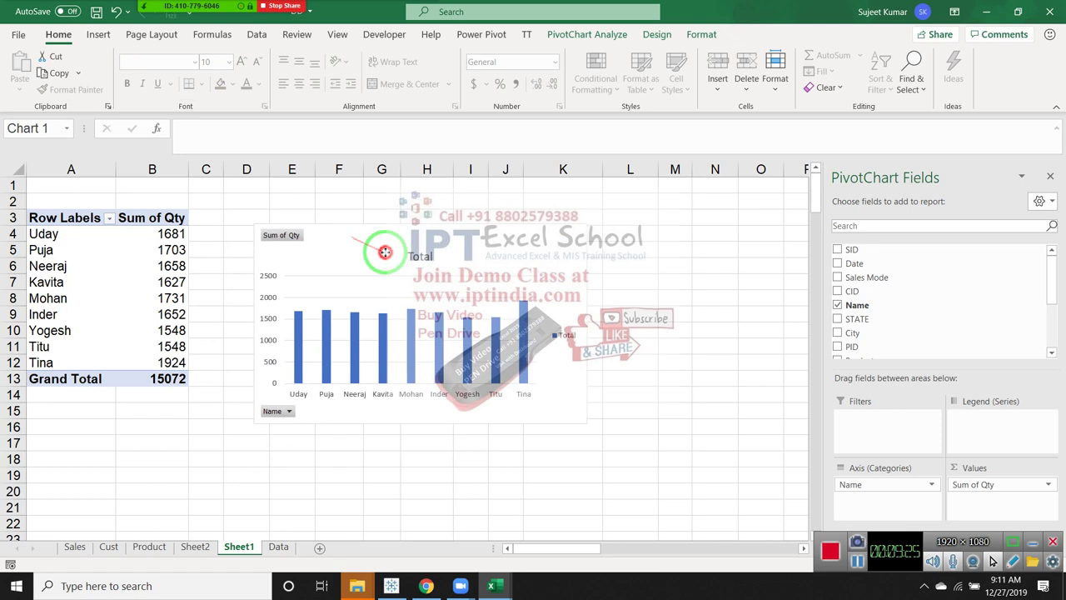
{"action": "left_click", "coordinate": [291, 412]}
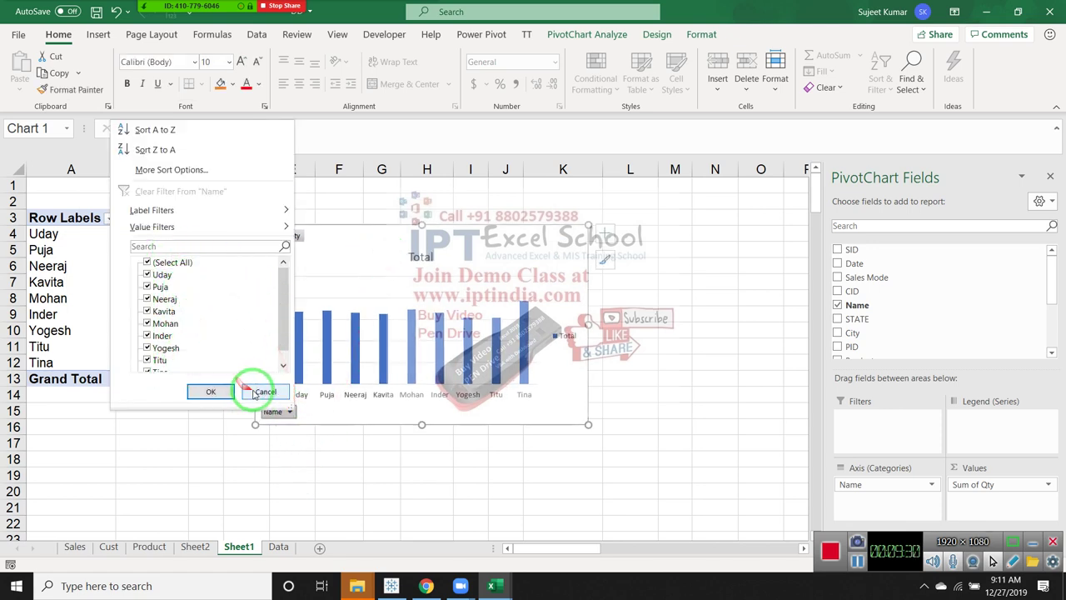
{"action": "left_click", "coordinate": [262, 391]}
{"action": "left_click", "coordinate": [449, 250]}
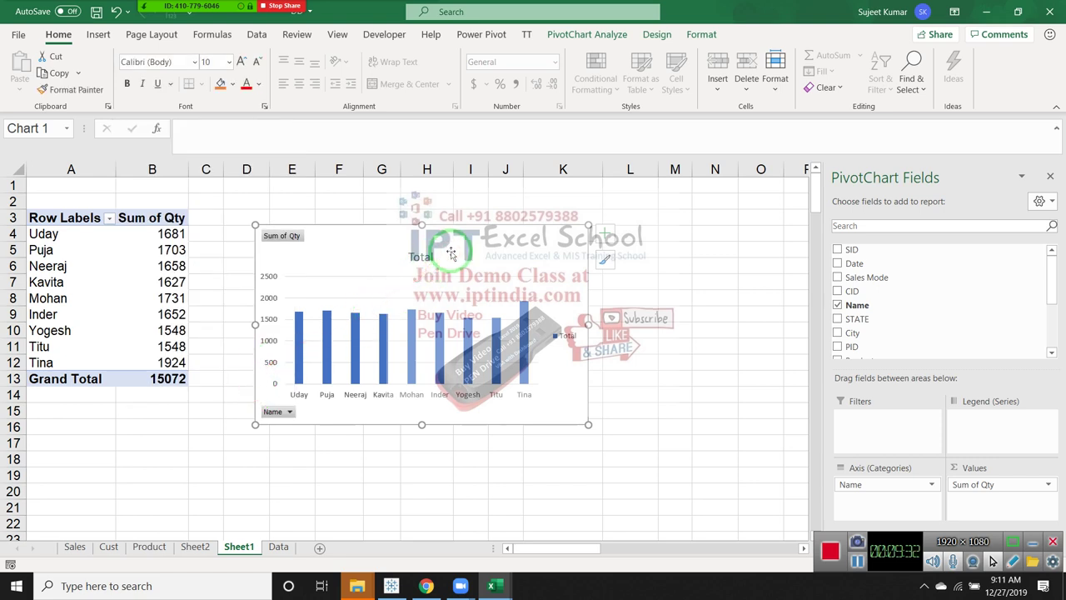
{"action": "key", "text": "Delete"}
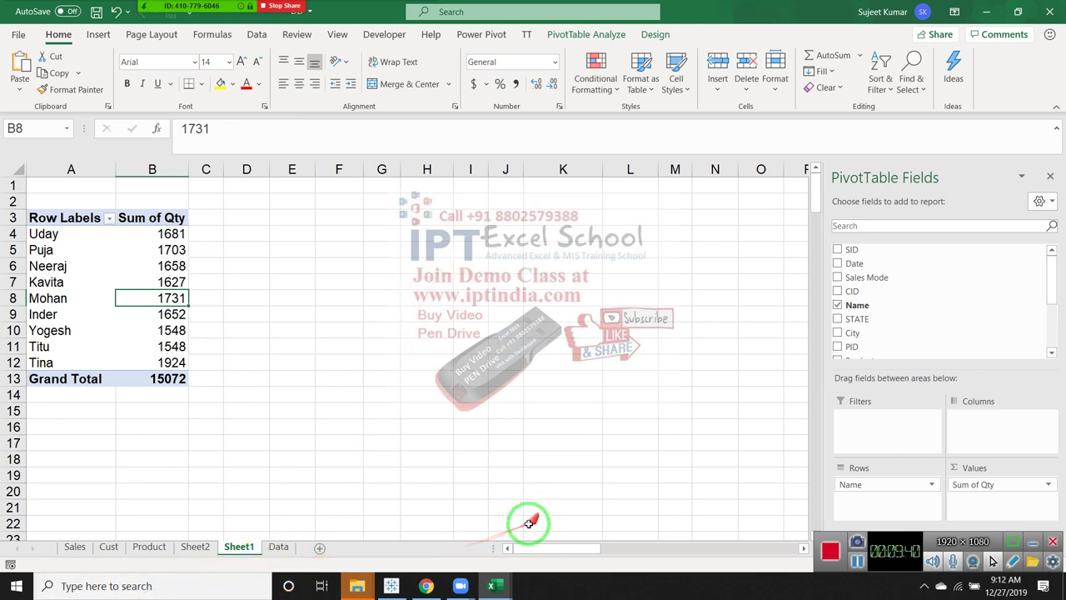
Select Uday in A4 and add Titu in A11 to the selection
{"action": "left_click_drag", "start_coordinate": [524, 524], "coordinate": [632, 471]}
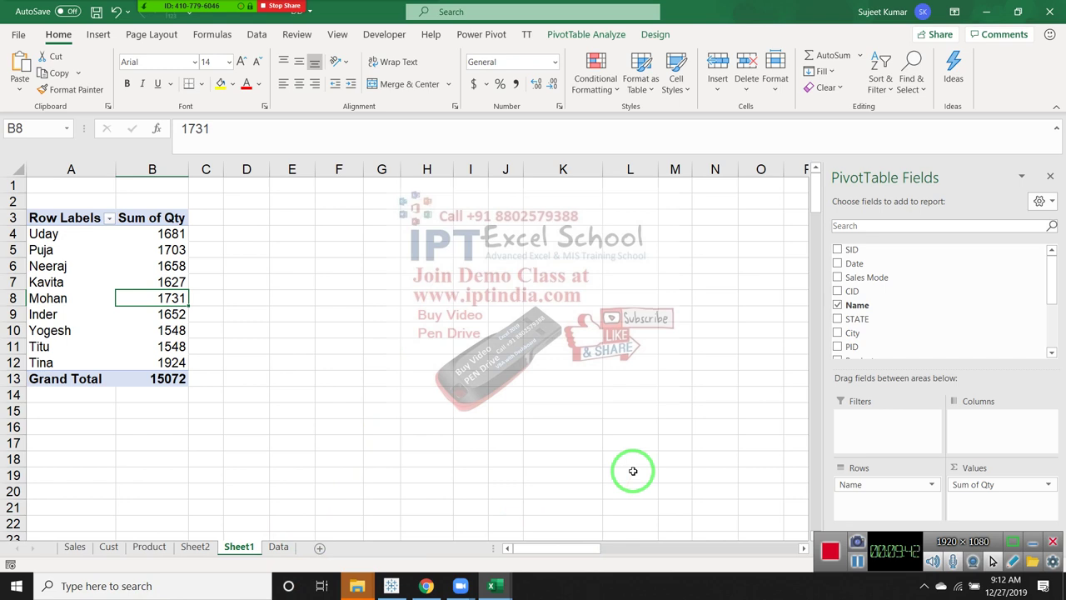
{"action": "left_click", "coordinate": [83, 235]}
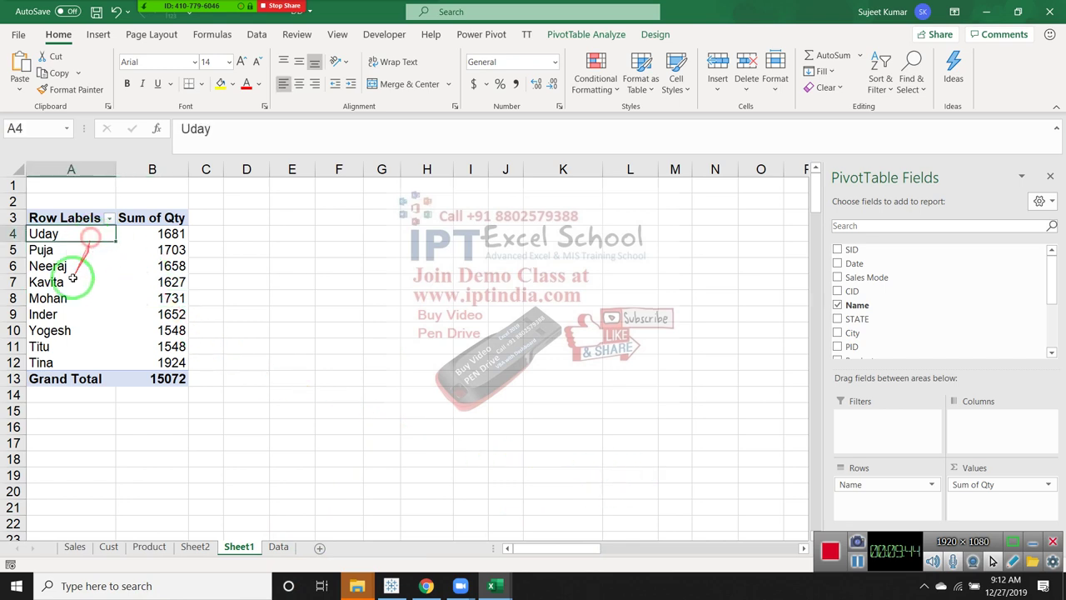
{"action": "left_click", "coordinate": [69, 351]}
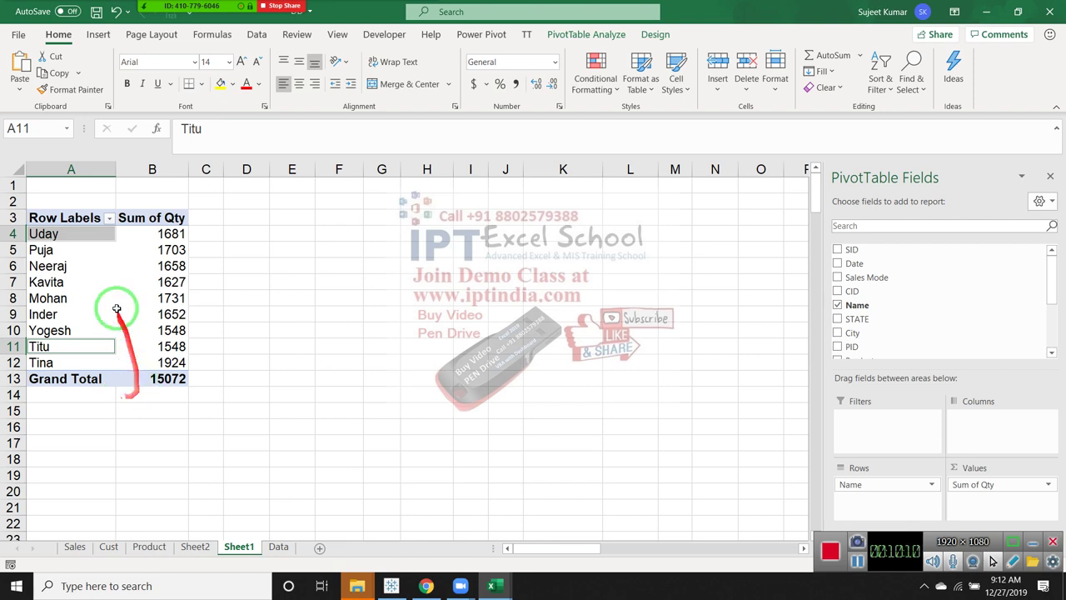
Group Uday and Titu into Group1 (3229) and remove the Name field from Rows
{"action": "right_click", "coordinate": [71, 232]}
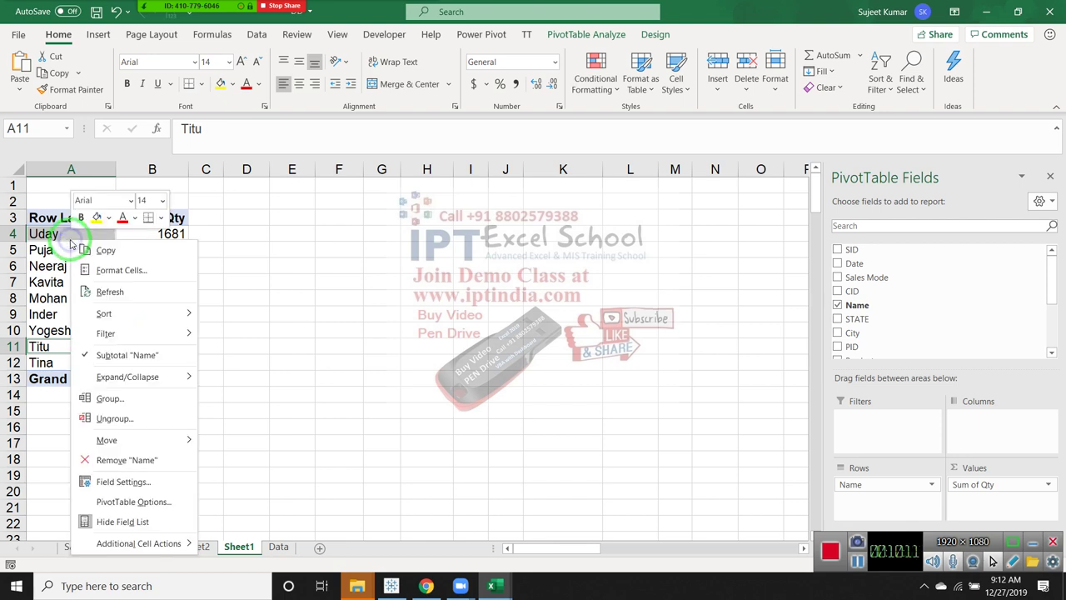
{"action": "left_click", "coordinate": [108, 399]}
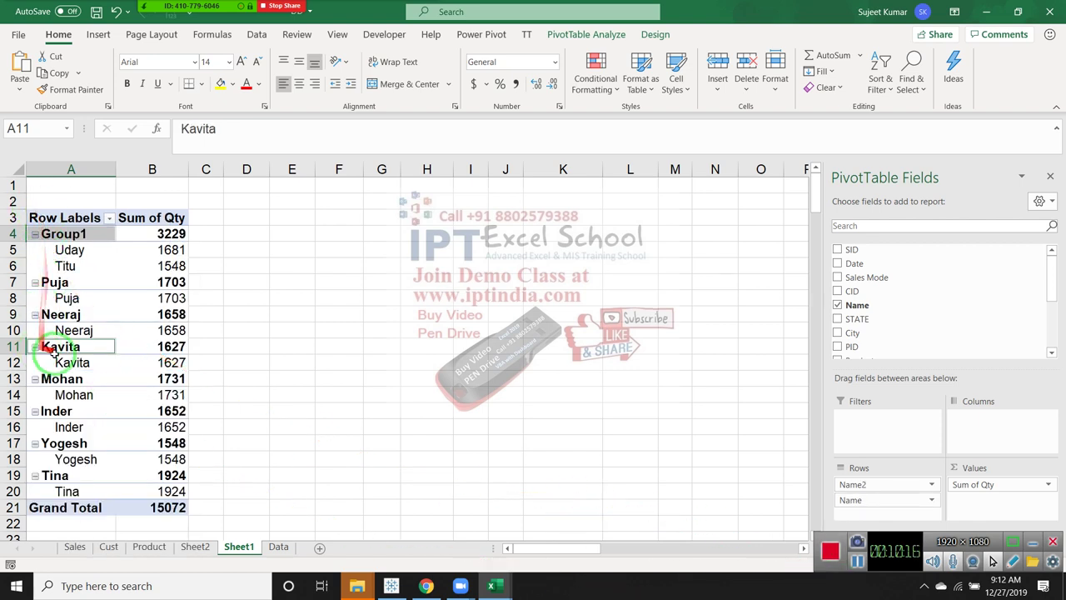
{"action": "left_click_drag", "start_coordinate": [866, 483], "coordinate": [866, 503]}
{"action": "left_click", "coordinate": [867, 501]}
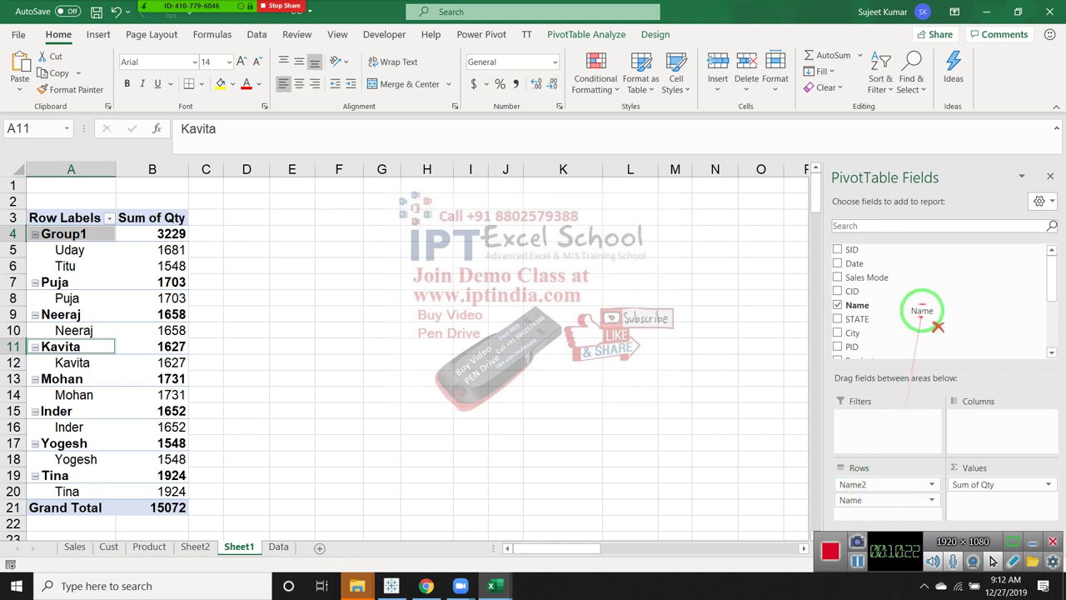
{"action": "left_click_drag", "start_coordinate": [867, 500], "coordinate": [916, 313]}
{"action": "left_click", "coordinate": [155, 282]}
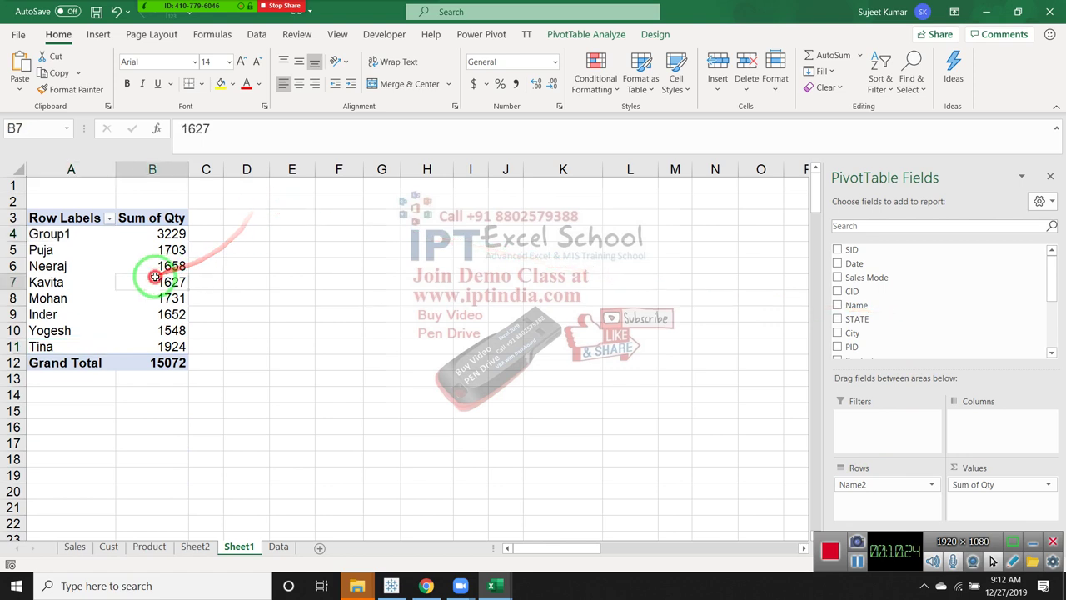
{"action": "left_click", "coordinate": [43, 233]}
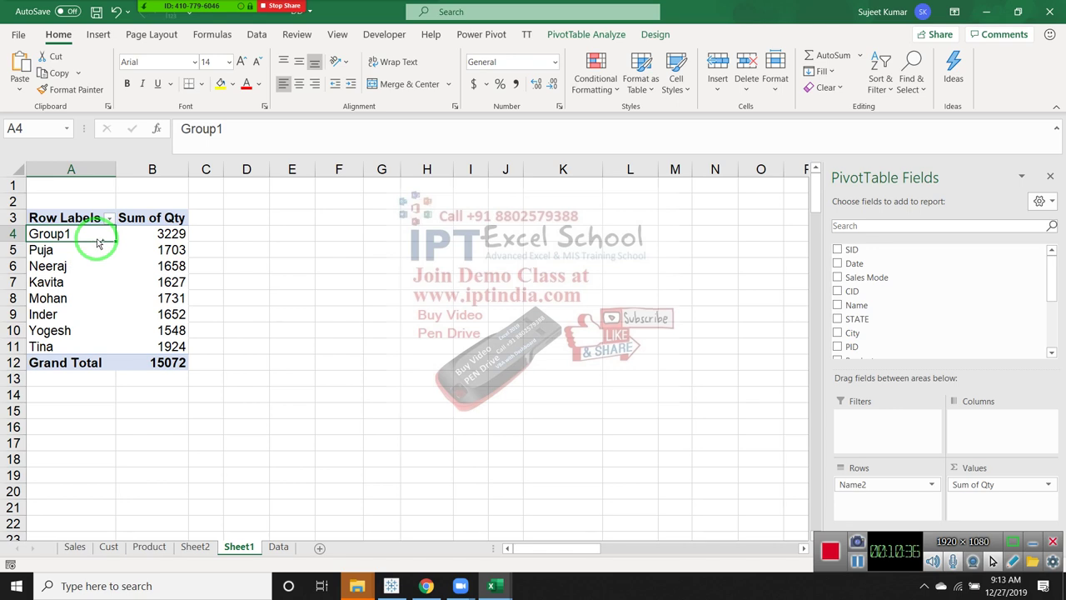
Rename Group1 to 'Uday + Titu' and remove Name from Rows again
{"action": "double_click", "coordinate": [97, 240]}
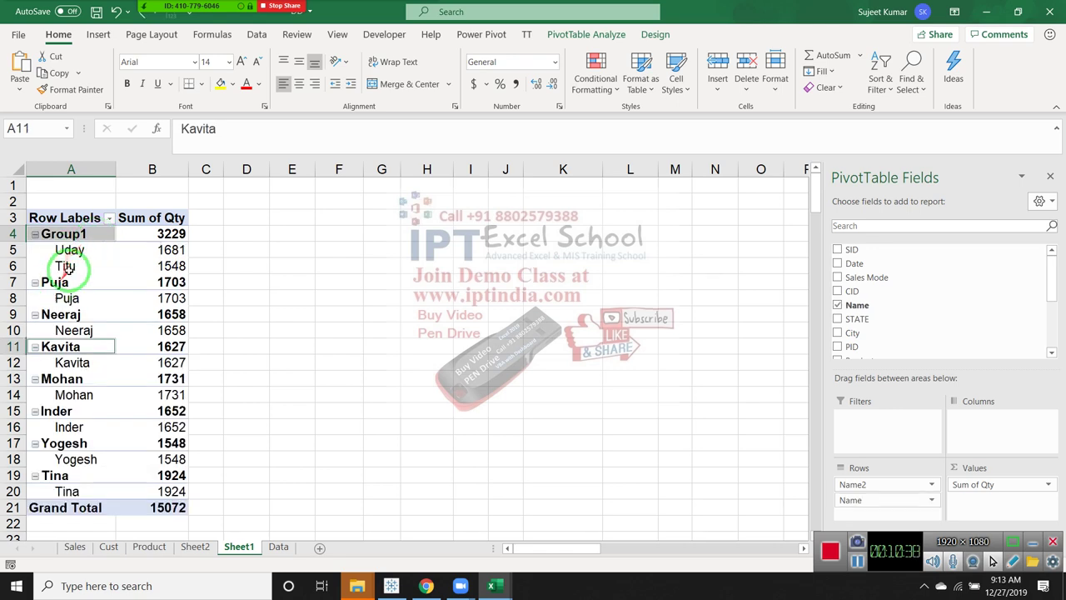
{"action": "left_click", "coordinate": [70, 237]}
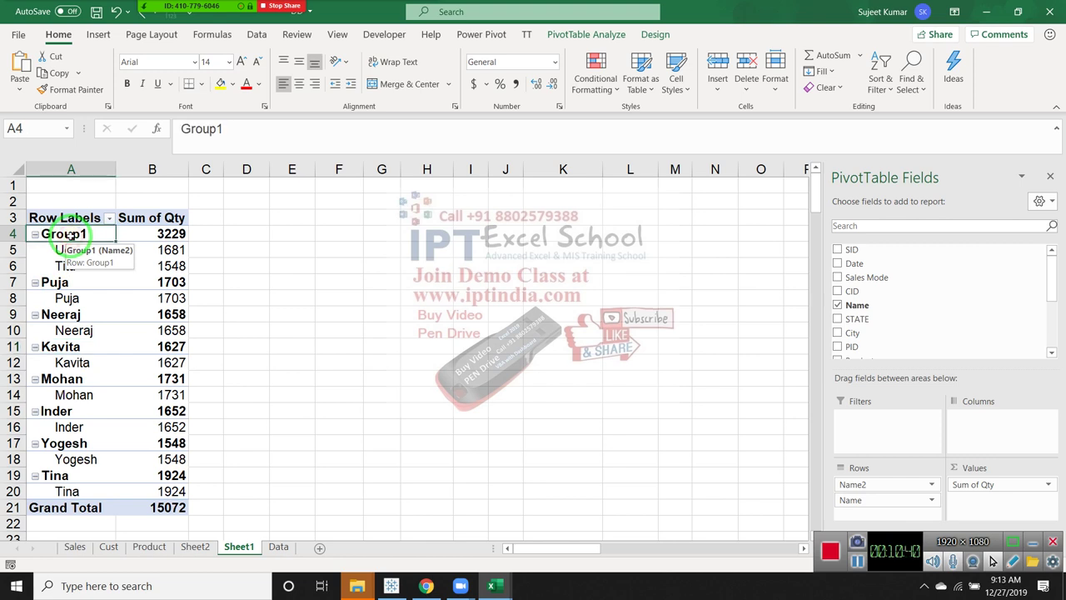
{"action": "type", "text": "Uday"}
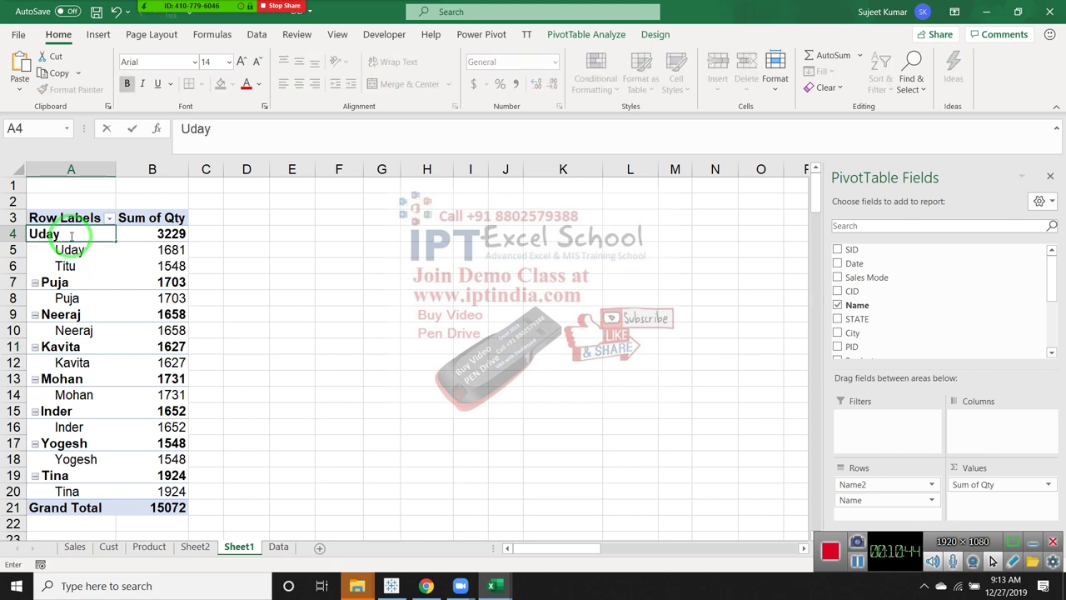
{"action": "type", "text": " + Tit"}
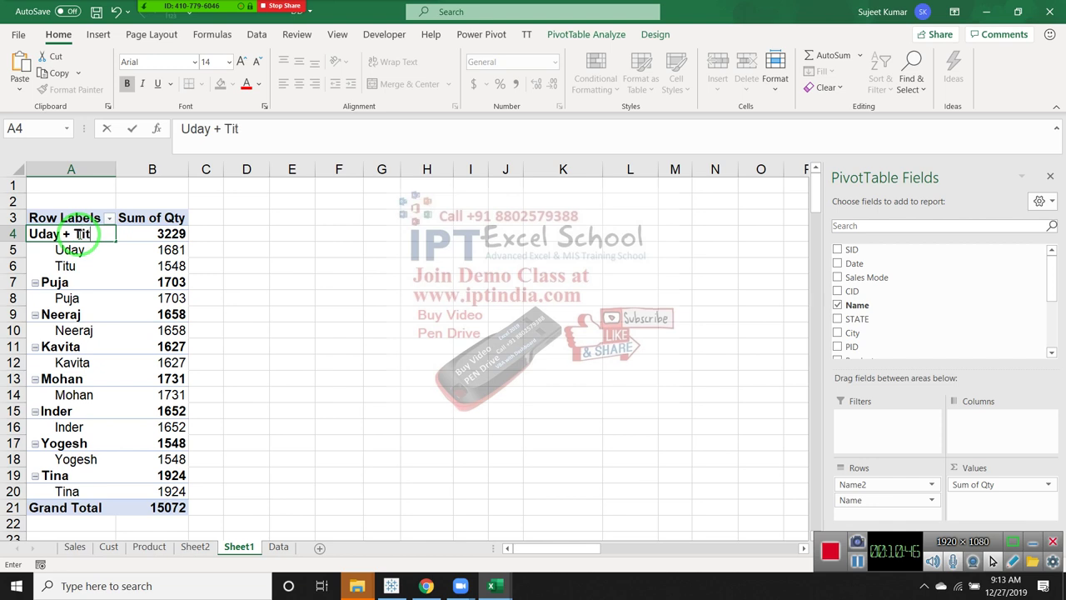
{"action": "type", "text": "u"}
{"action": "key", "text": "Return"}
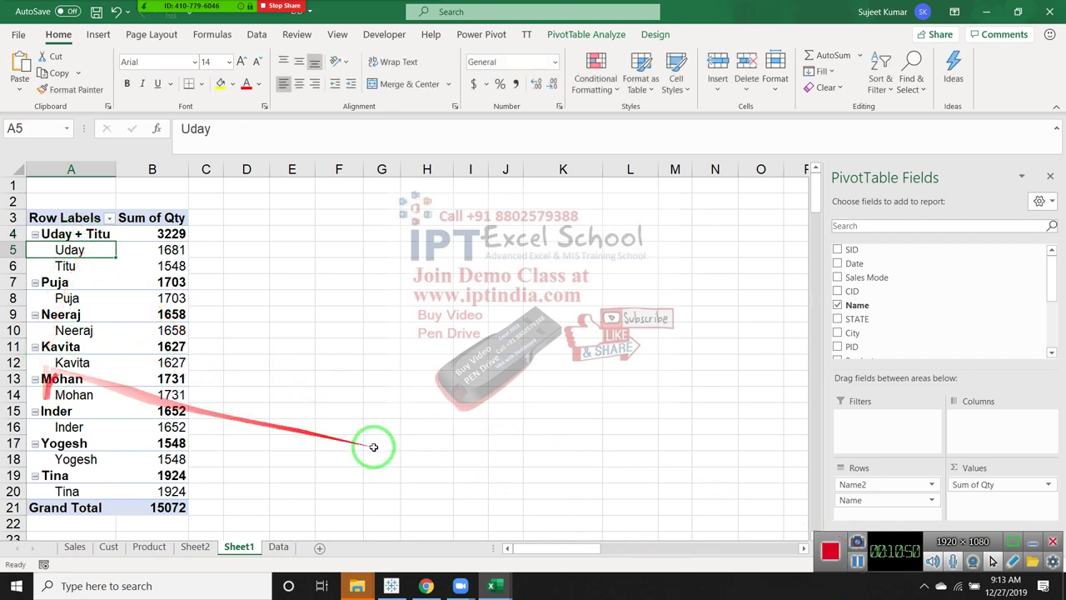
{"action": "left_click_drag", "start_coordinate": [884, 497], "coordinate": [867, 301]}
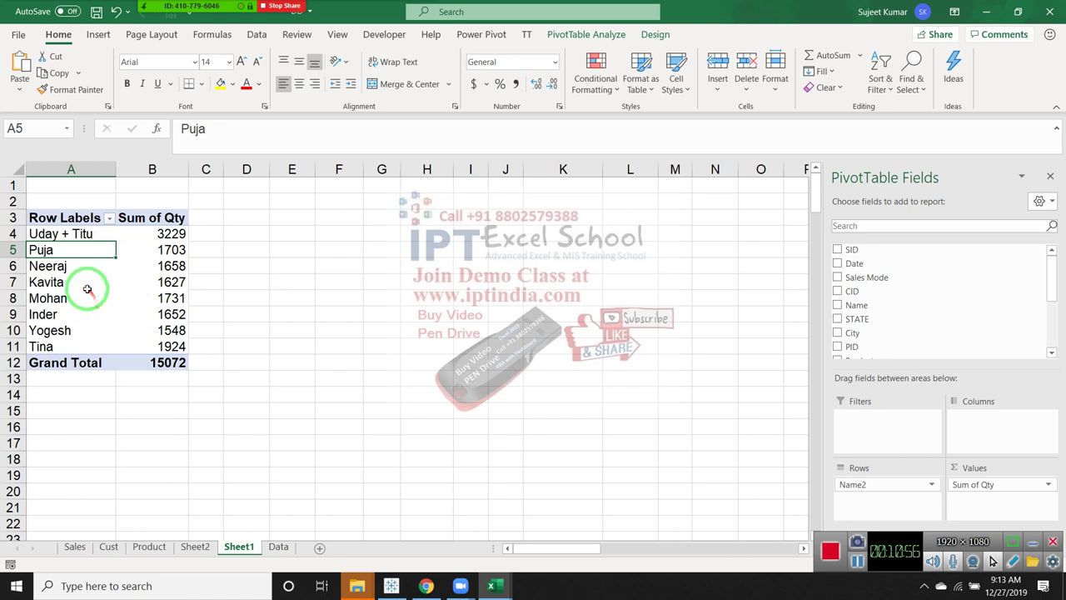
Select Kavita, Mohan, Yogesh, Neeraj and Inder, then dismiss the menu without grouping
{"action": "left_click_drag", "start_coordinate": [83, 283], "coordinate": [83, 298]}
{"action": "left_click", "coordinate": [75, 325]}
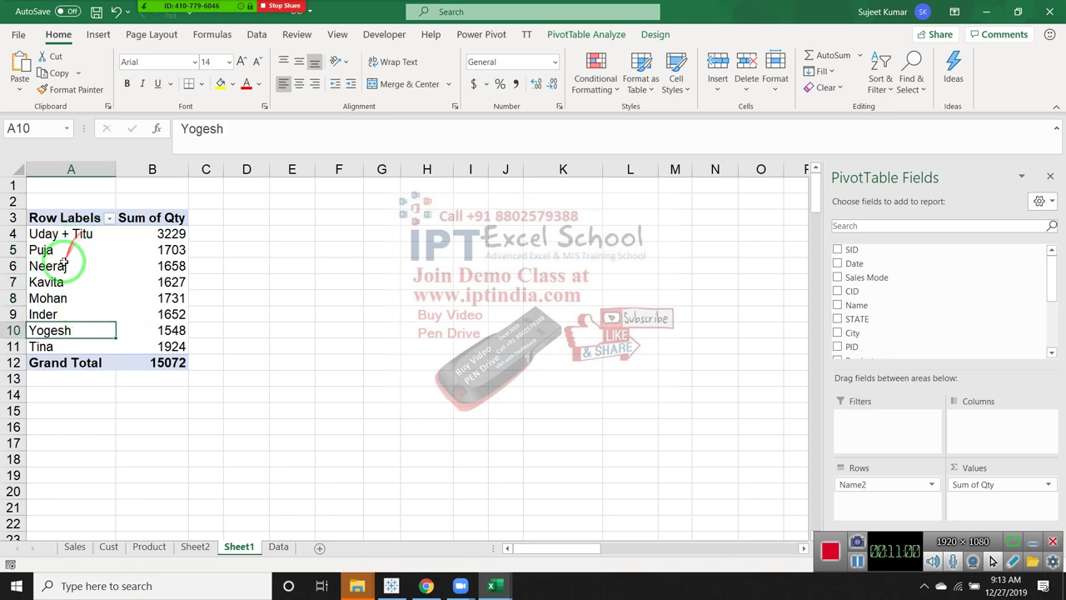
{"action": "left_click", "coordinate": [62, 266]}
{"action": "left_click", "coordinate": [46, 321], "text": "ctrl"}
{"action": "right_click", "coordinate": [46, 321]}
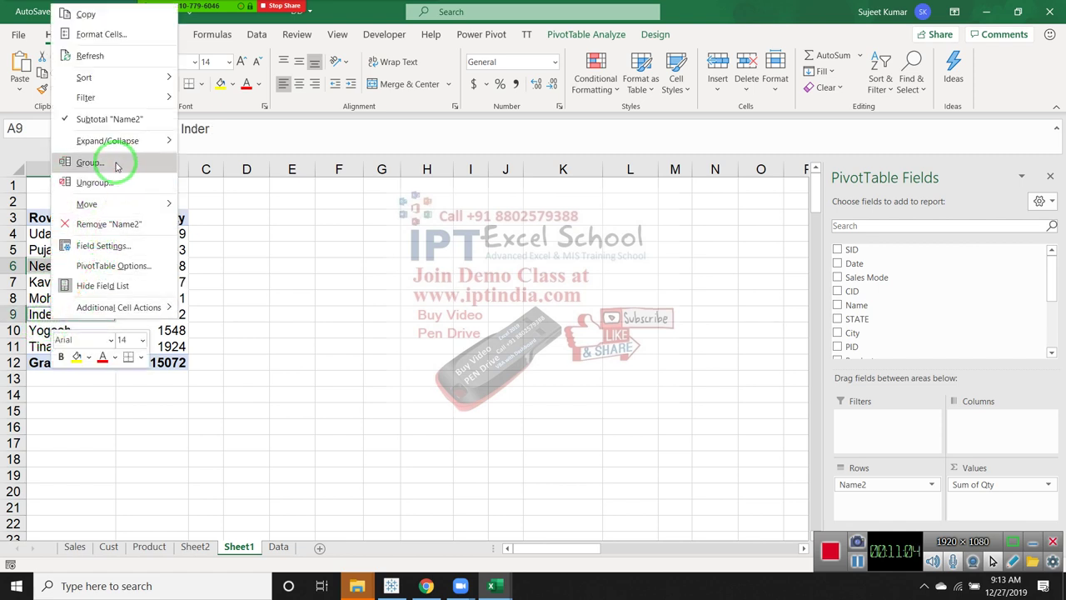
{"action": "key", "text": "Escape"}
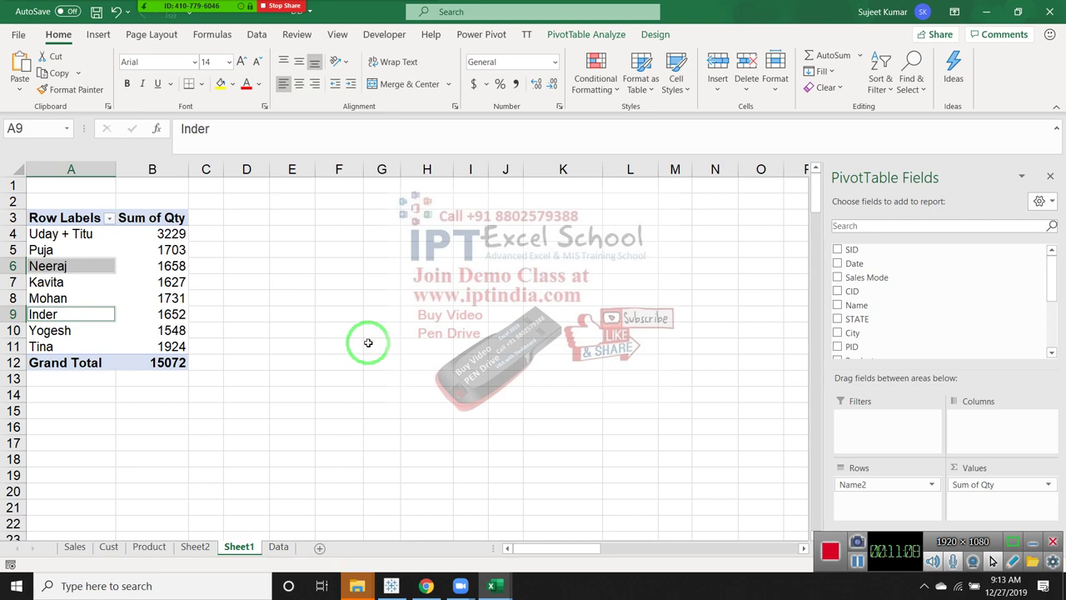
Replace Name2 in the pivot's Rows with the Qty field
{"action": "left_click", "coordinate": [279, 546]}
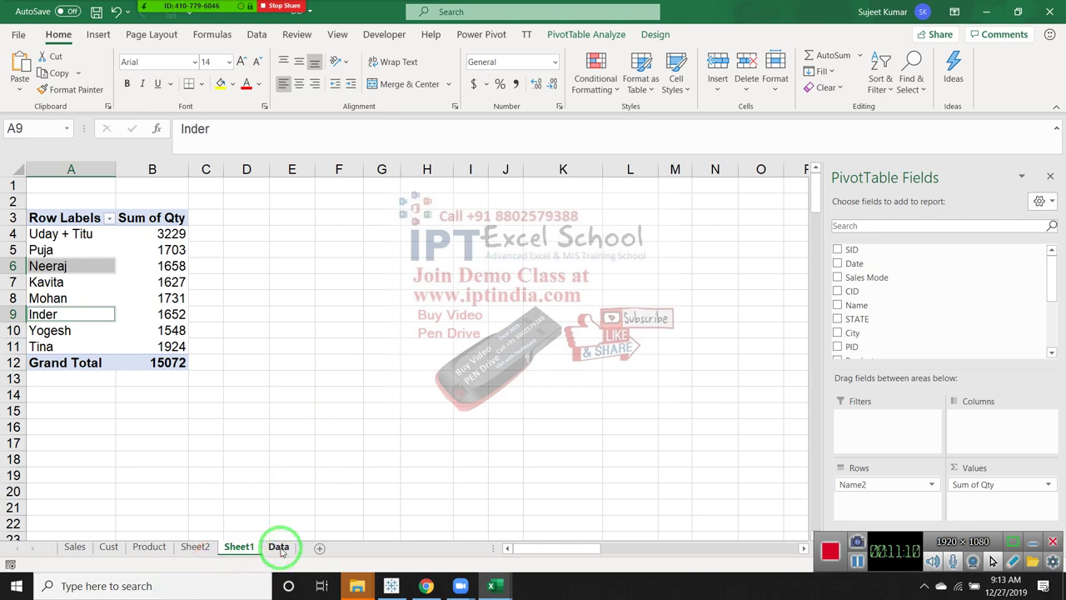
{"action": "left_click", "coordinate": [242, 546]}
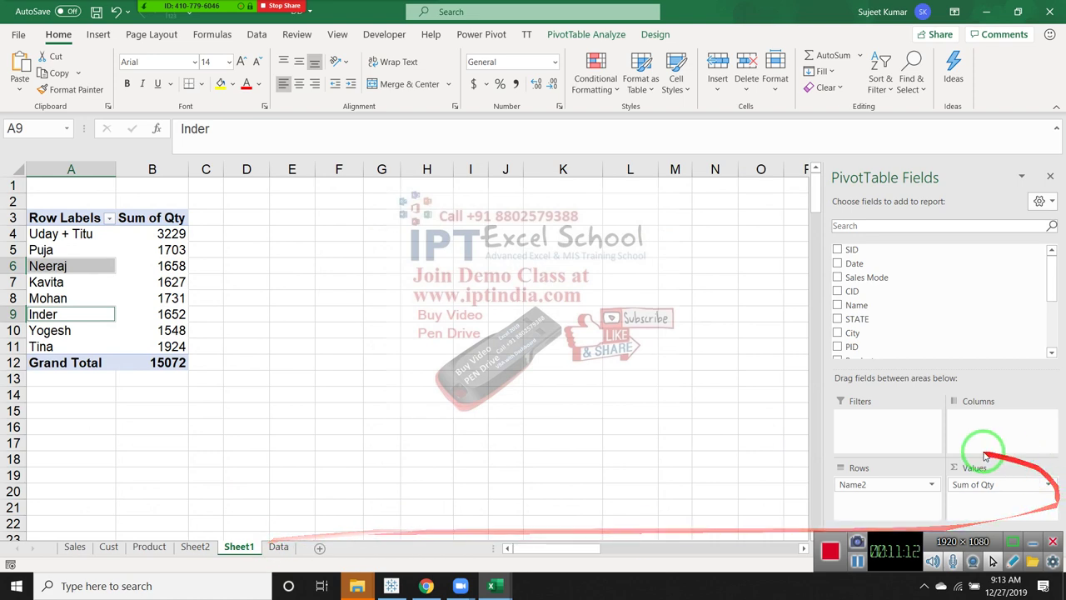
{"action": "mouse_move", "coordinate": [892, 484]}
{"action": "left_mouse_down"}
{"action": "mouse_move", "coordinate": [862, 484]}
{"action": "mouse_move", "coordinate": [904, 308]}
{"action": "left_mouse_up"}
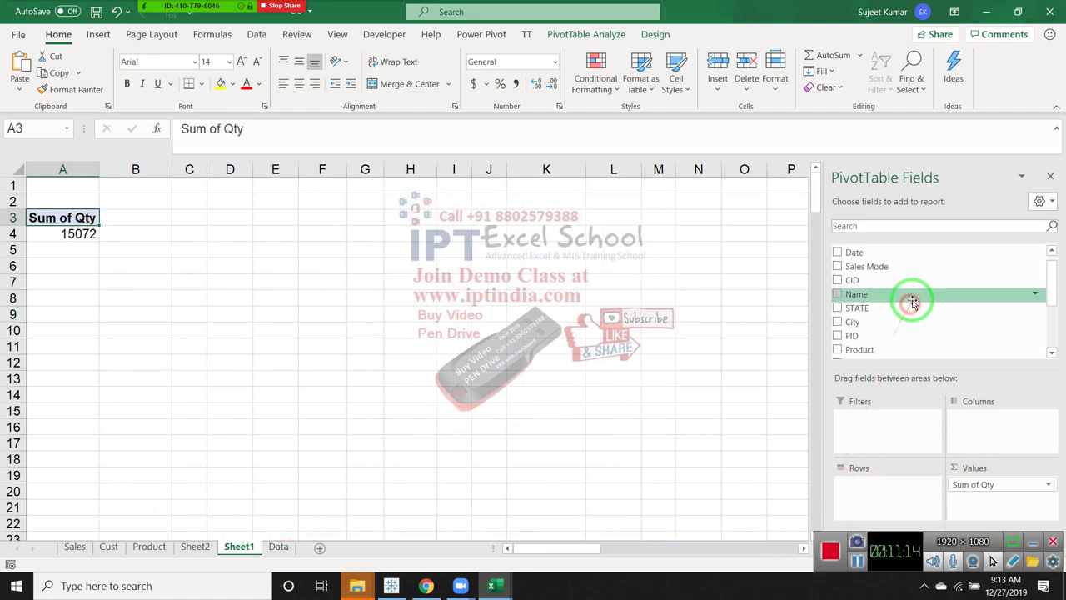
{"action": "scroll", "coordinate": [892, 295], "scroll_direction": "up", "scroll_amount": 1}
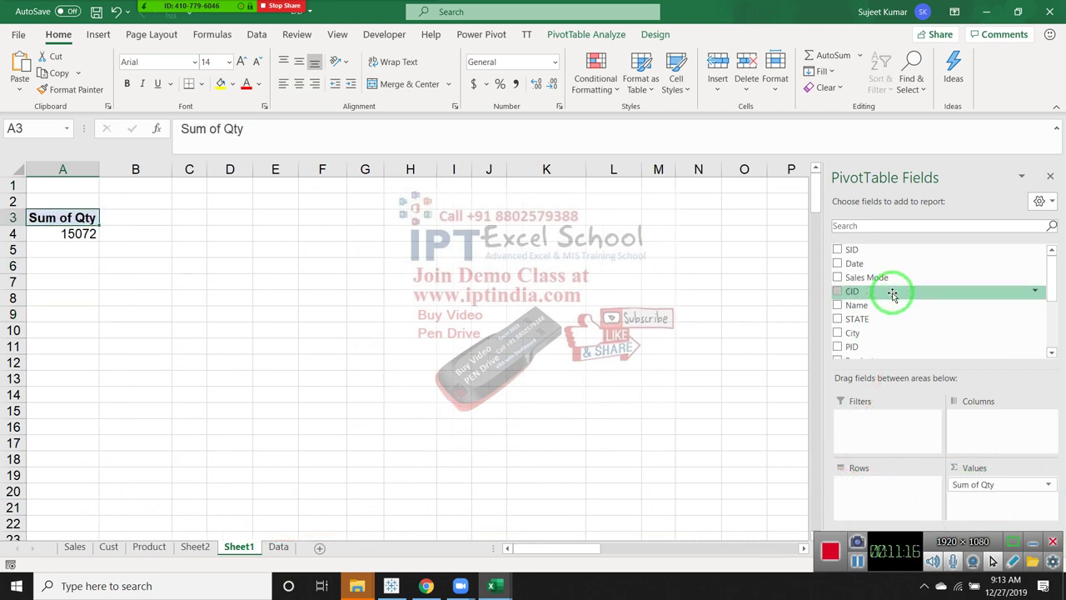
{"action": "scroll", "coordinate": [891, 337], "scroll_direction": "down", "scroll_amount": 3}
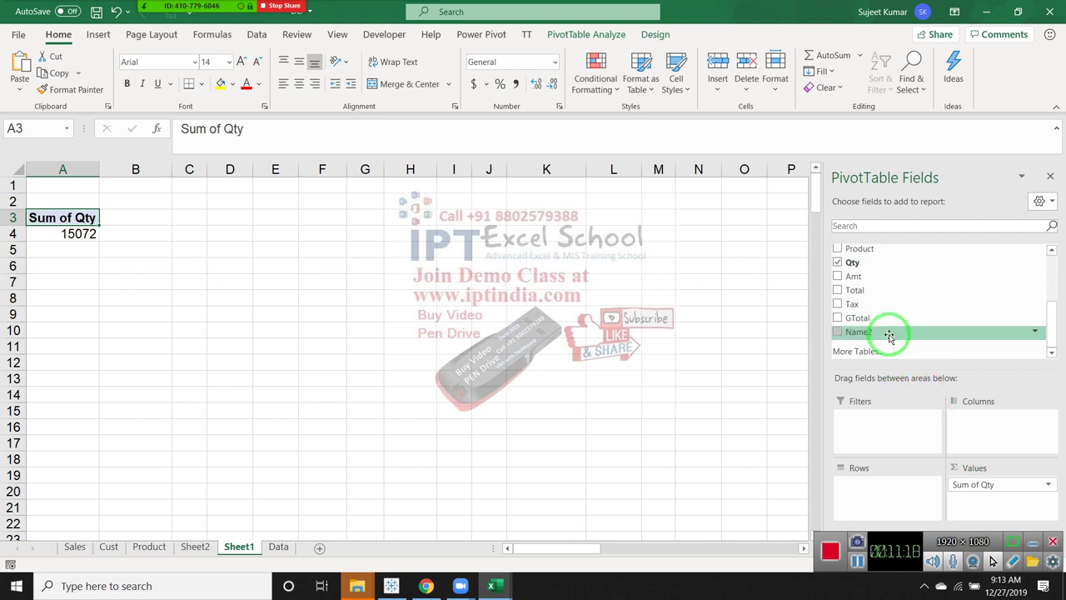
{"action": "left_click_drag", "start_coordinate": [853, 262], "coordinate": [886, 511]}
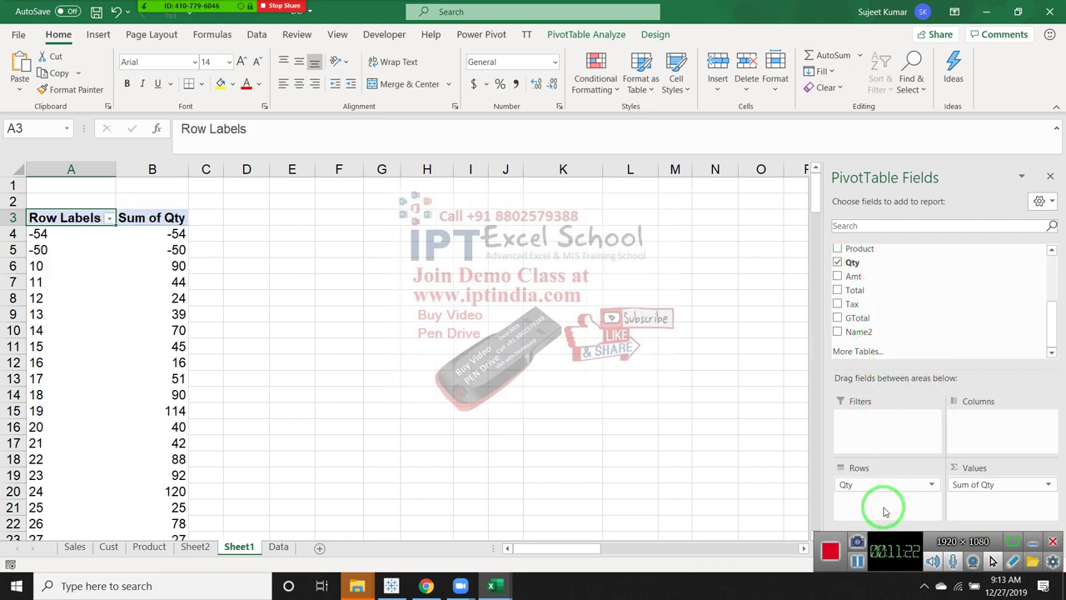
Select the 16, 19, 20 and 17 quantity labels in the pivot
{"action": "left_click", "coordinate": [69, 360]}
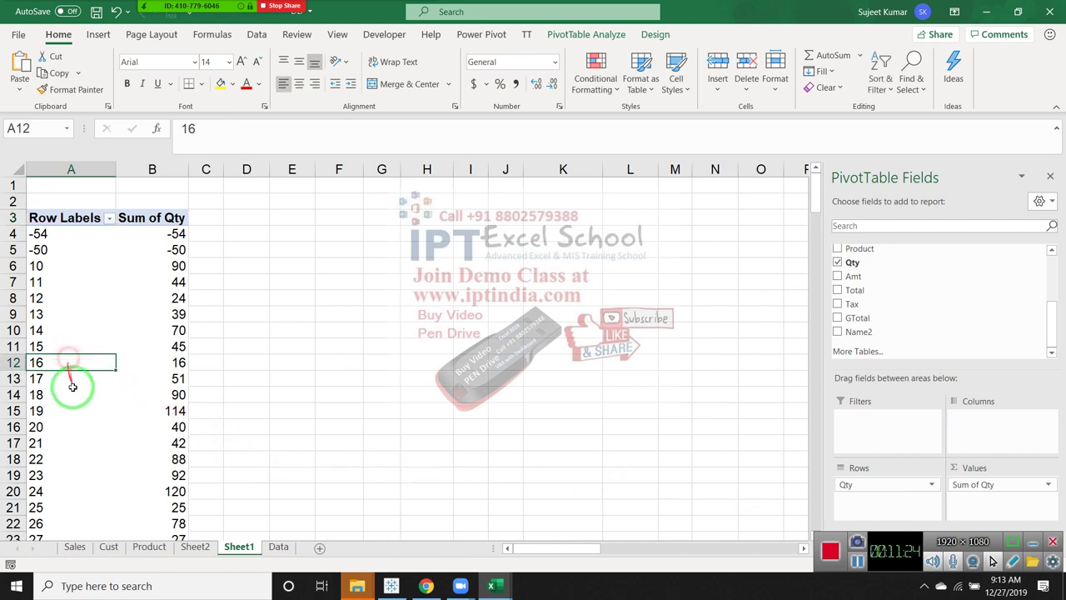
{"action": "left_click", "coordinate": [71, 411]}
{"action": "left_click", "coordinate": [72, 428]}
{"action": "scroll", "coordinate": [75, 437], "scroll_direction": "down", "scroll_amount": 3}
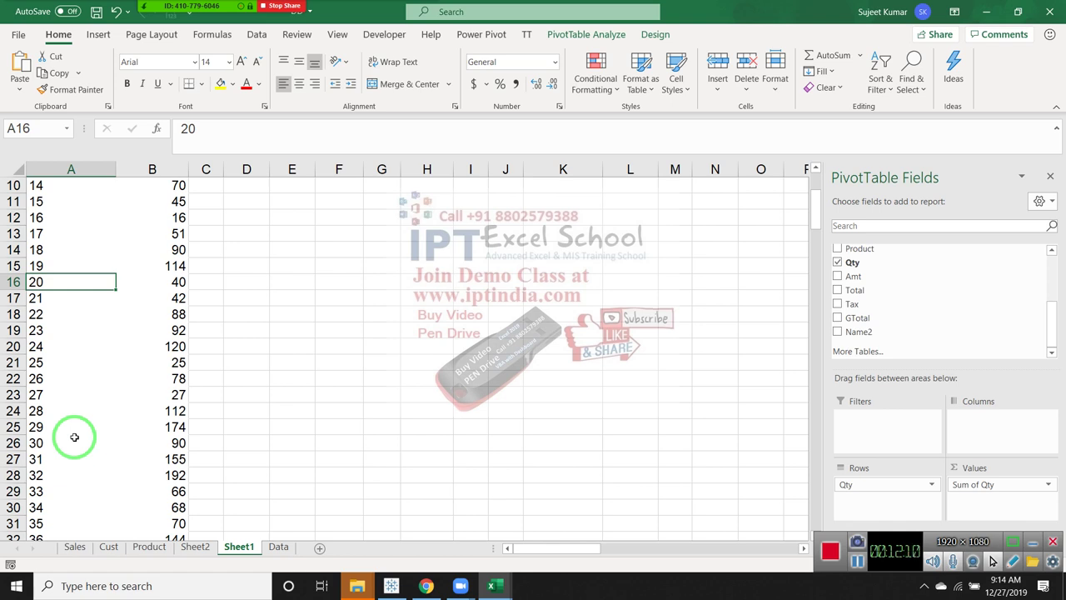
{"action": "scroll", "coordinate": [100, 474], "scroll_direction": "up", "scroll_amount": 3}
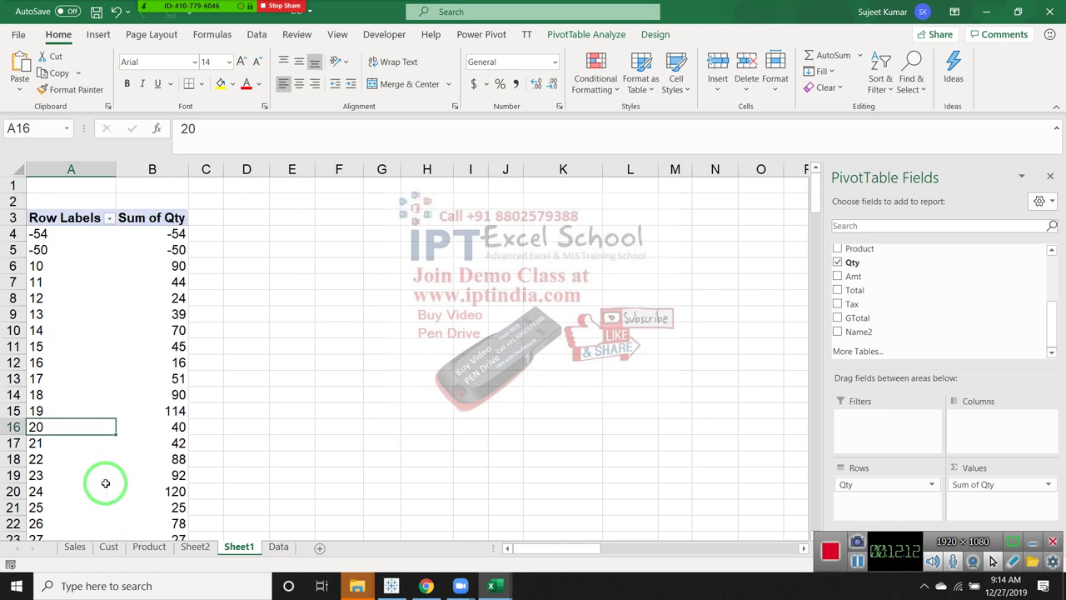
{"action": "left_click", "coordinate": [79, 381]}
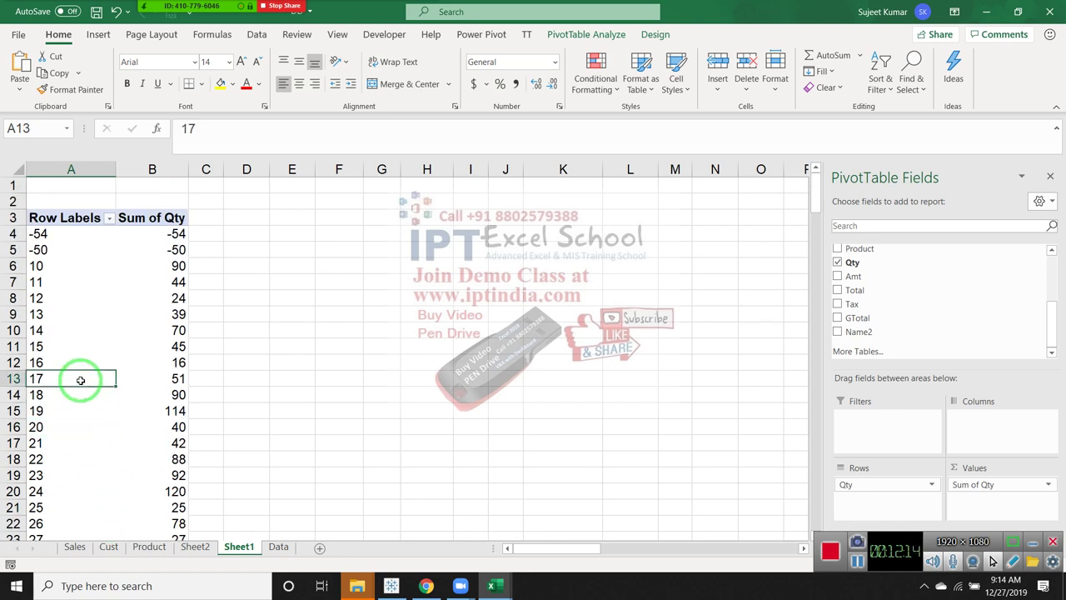
Group the Qty labels starting at 0, ending at 100, by 10
{"action": "right_click", "coordinate": [80, 383]}
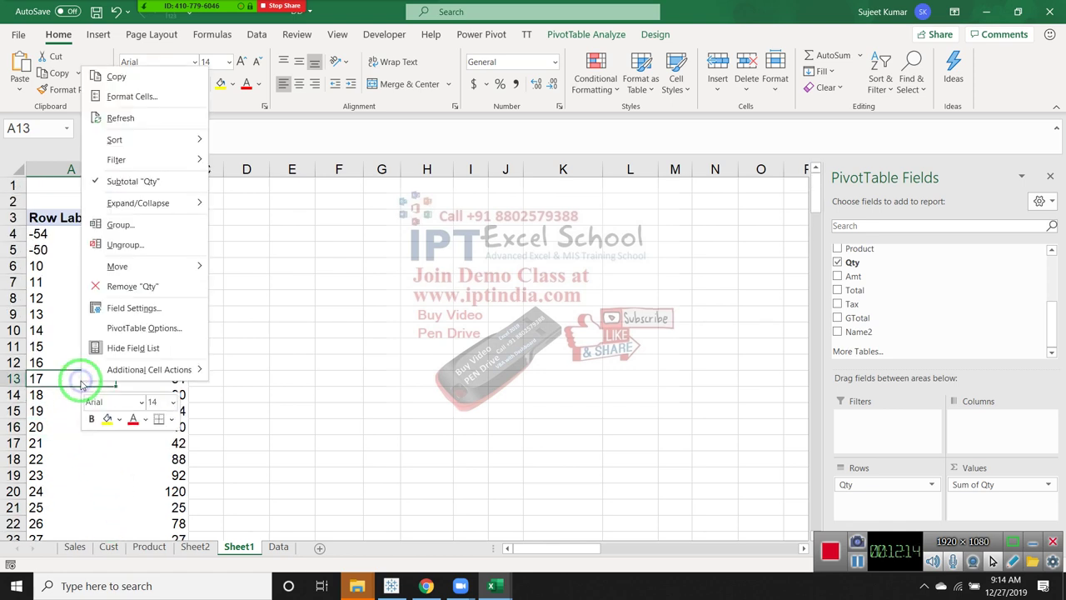
{"action": "left_click", "coordinate": [136, 227]}
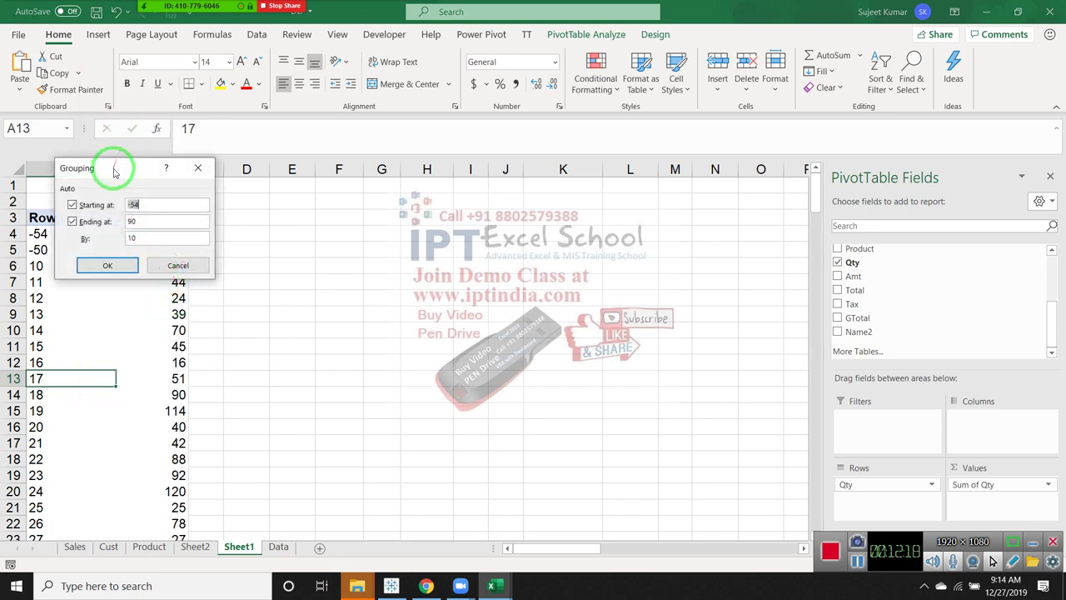
{"action": "left_click_drag", "start_coordinate": [112, 172], "coordinate": [293, 211]}
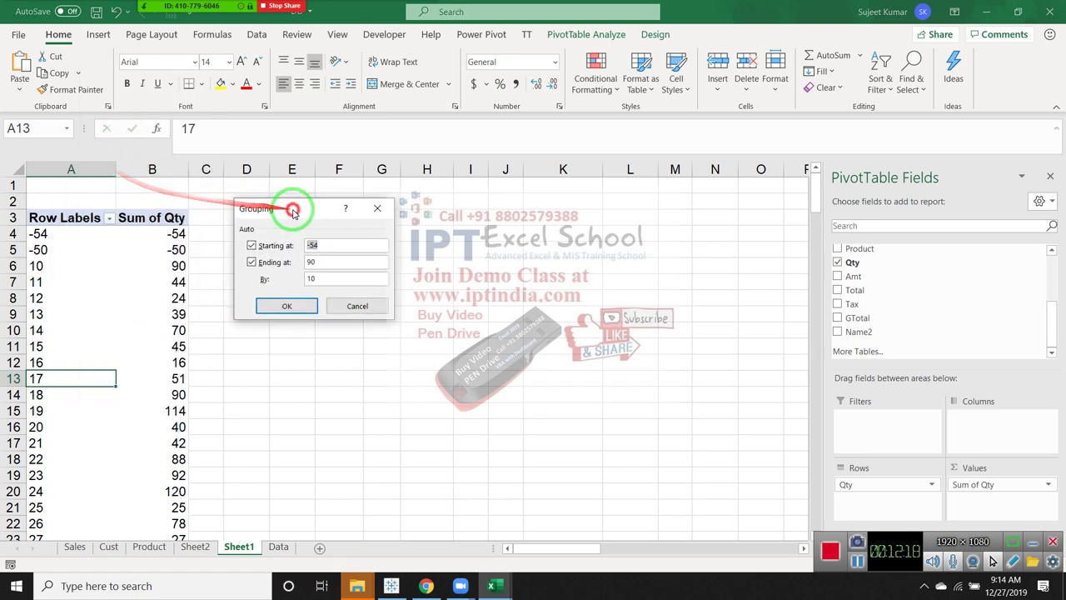
{"action": "double_click", "coordinate": [313, 260]}
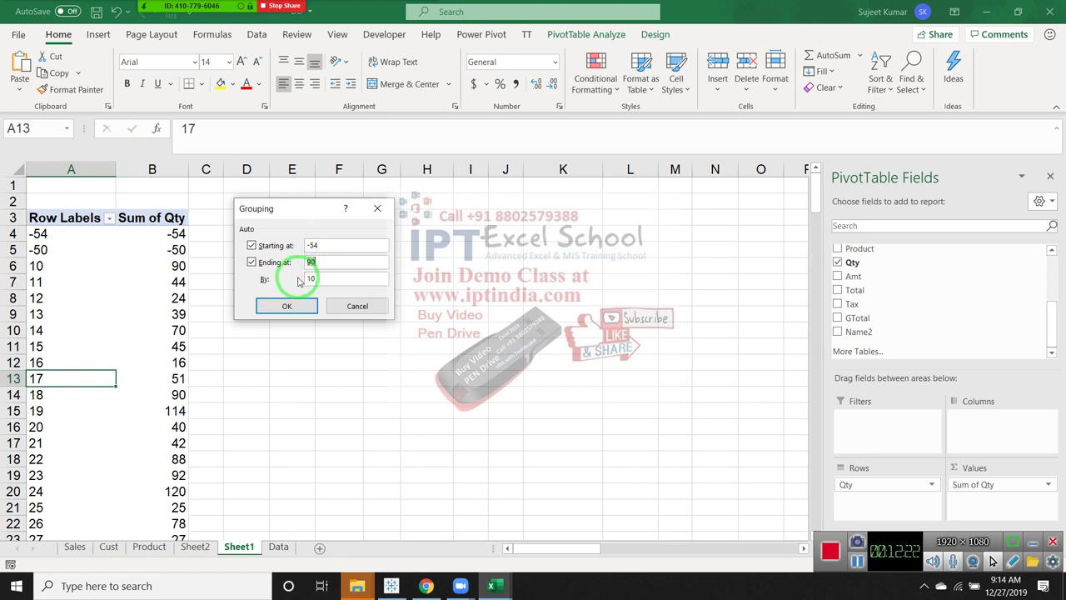
{"action": "left_click", "coordinate": [342, 243]}
{"action": "double_click", "coordinate": [343, 244]}
{"action": "type", "text": "-0"}
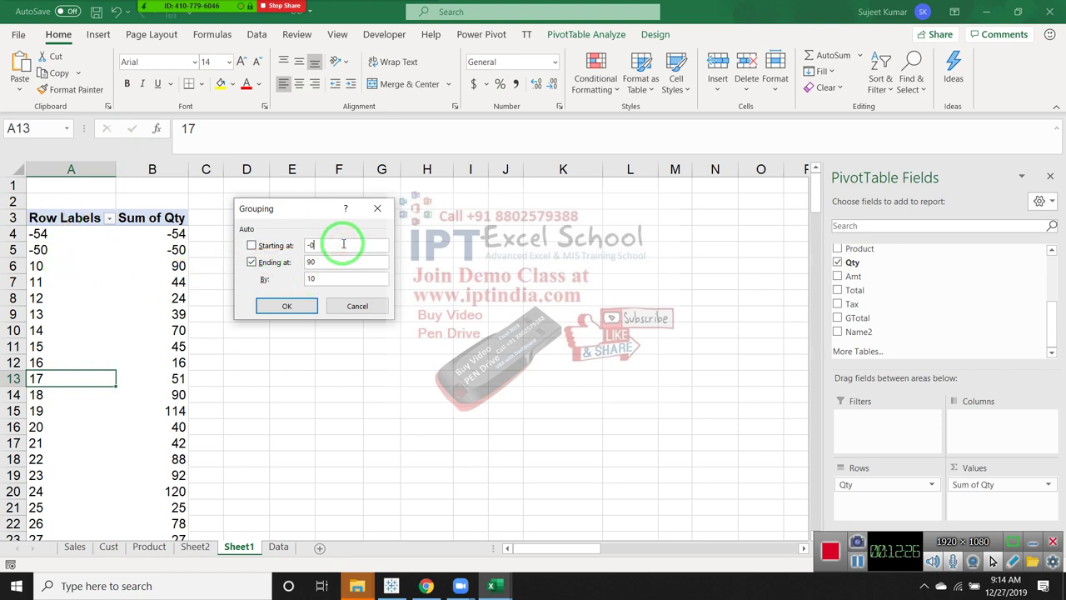
{"action": "key", "text": "BackSpace"}
{"action": "key", "text": "BackSpace"}
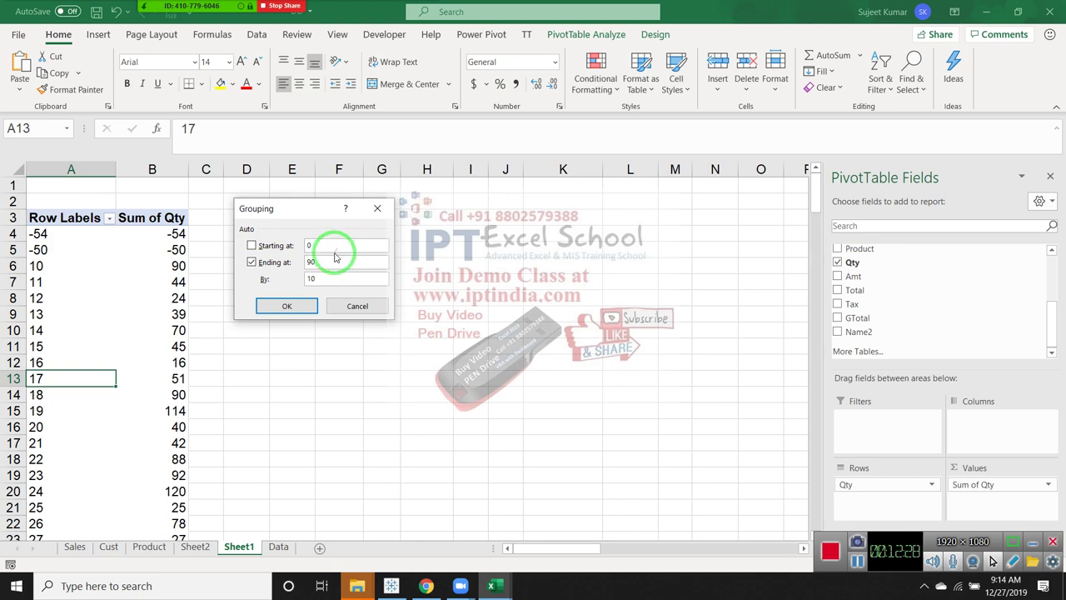
{"action": "double_click", "coordinate": [308, 261]}
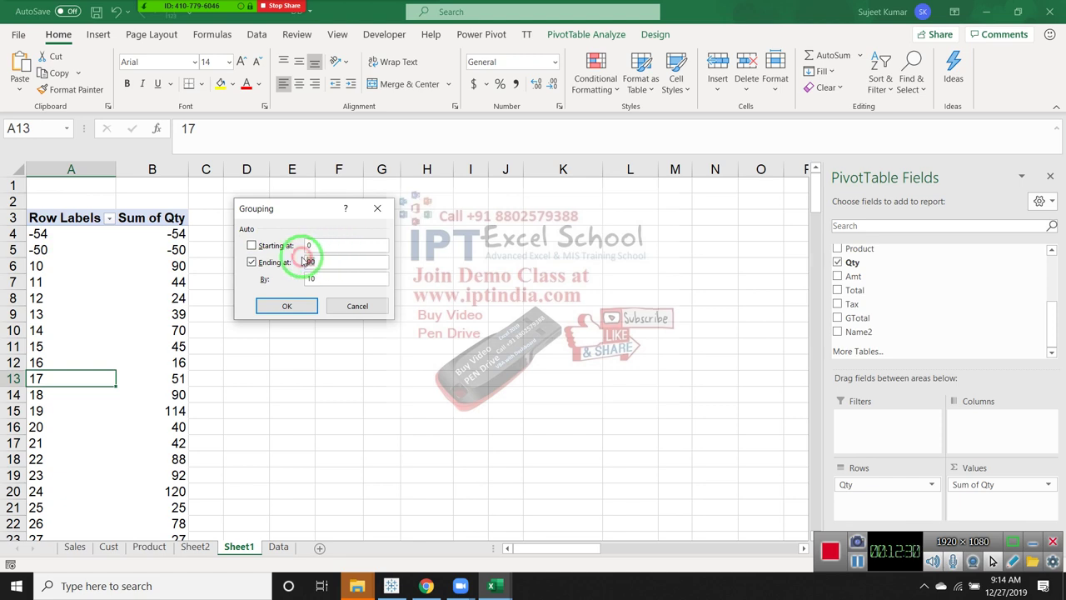
{"action": "type", "text": "100"}
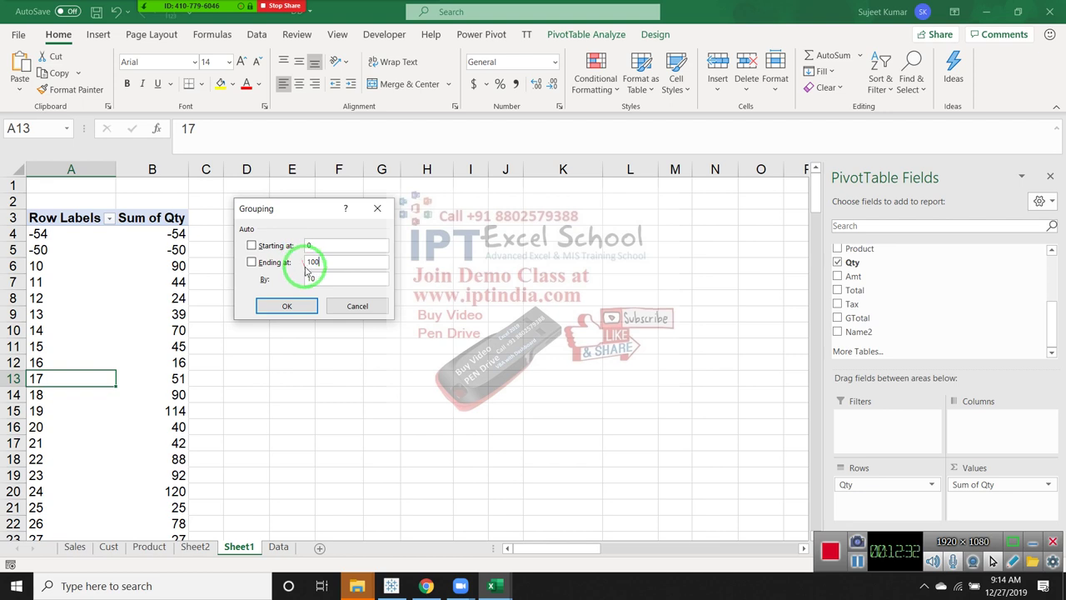
{"action": "left_click", "coordinate": [312, 278]}
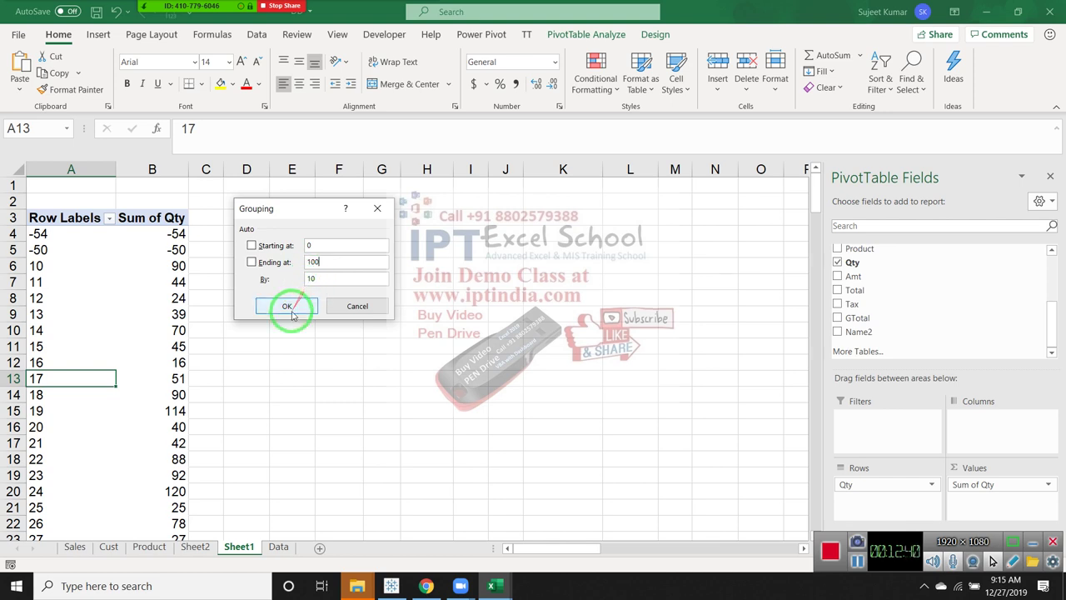
{"action": "double_click", "coordinate": [321, 282]}
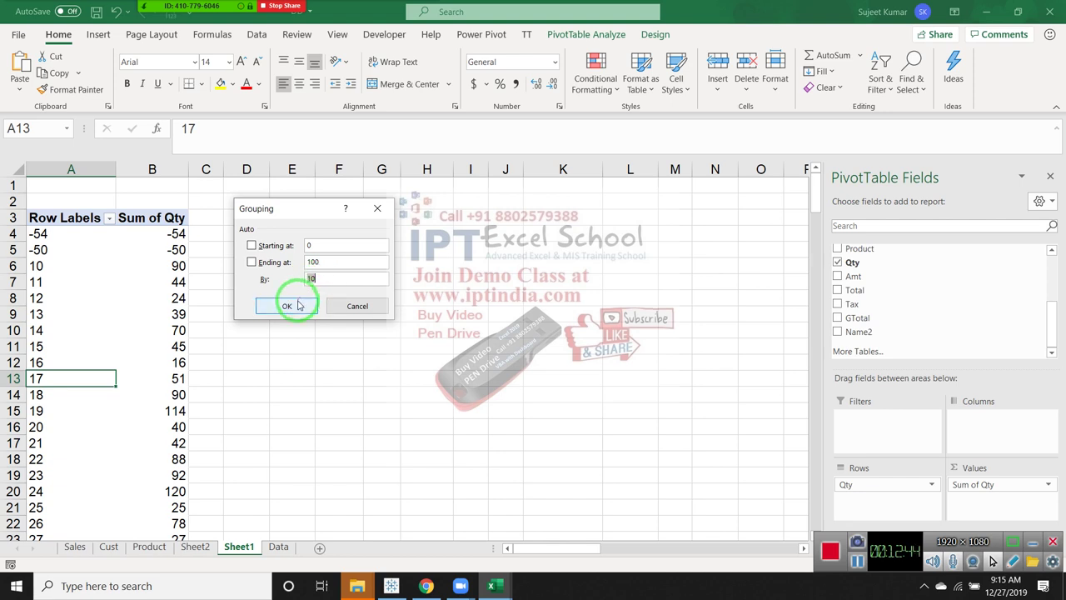
{"action": "left_click", "coordinate": [298, 300]}
{"action": "left_click", "coordinate": [171, 12]}
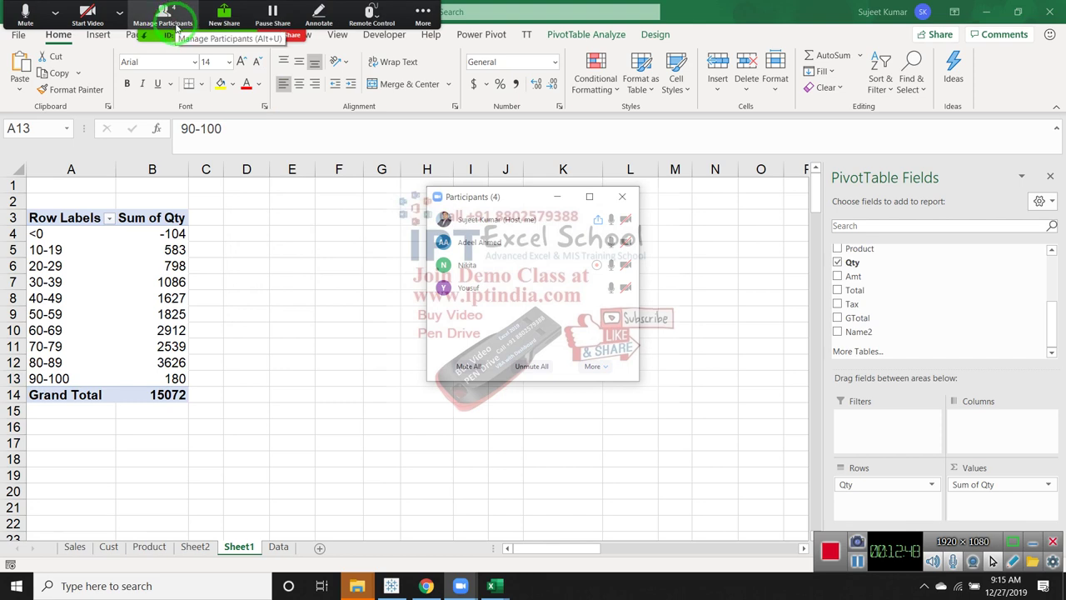
{"action": "left_click_drag", "start_coordinate": [184, 36], "coordinate": [113, 354]}
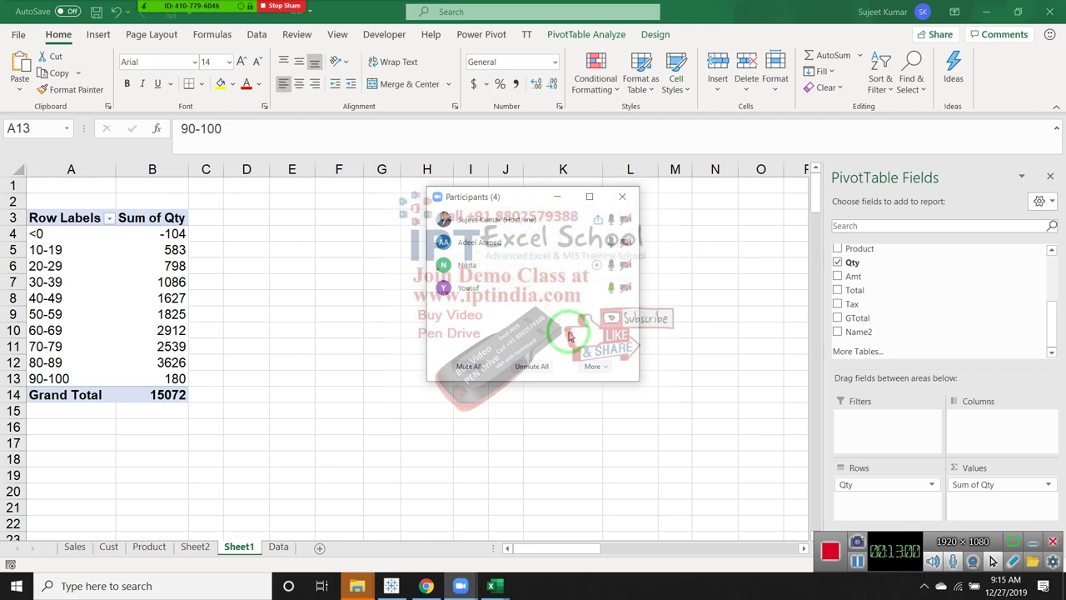
{"action": "mouse_move", "coordinate": [533, 287]}
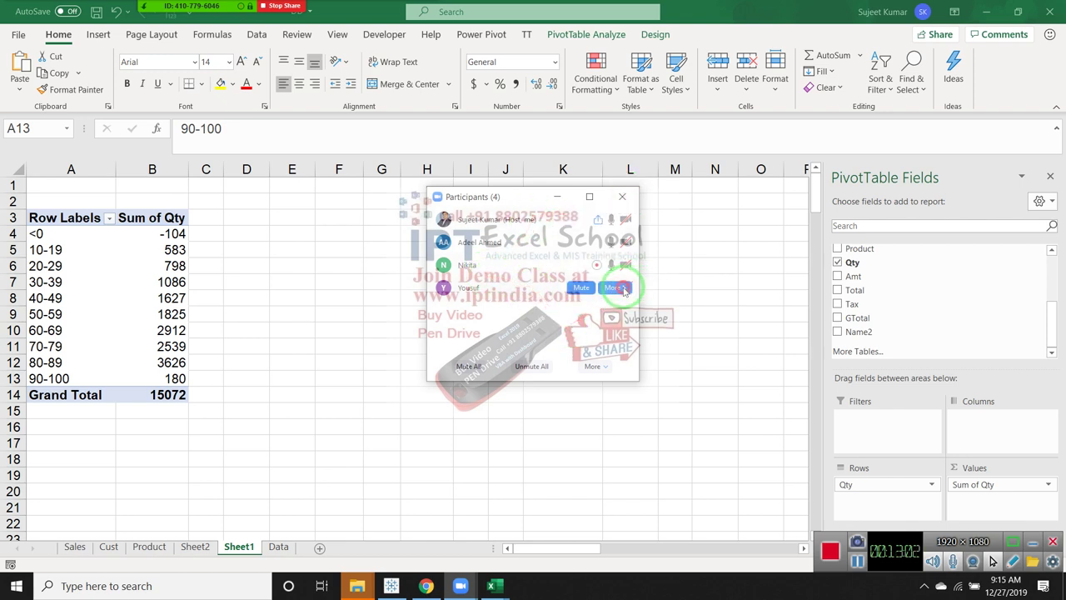
{"action": "left_click", "coordinate": [614, 287]}
{"action": "left_click", "coordinate": [622, 197]}
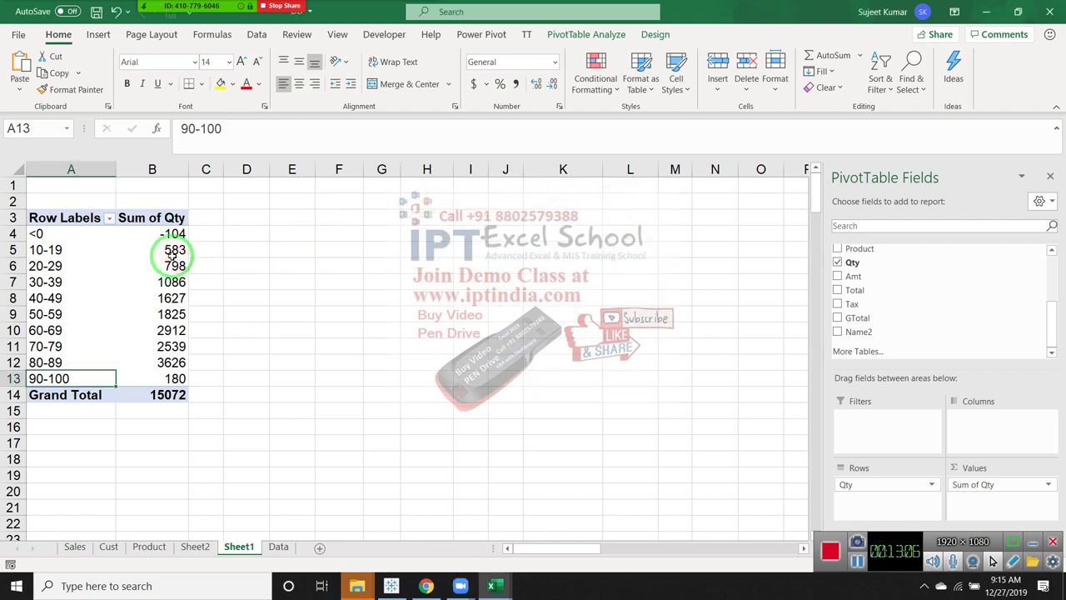
{"action": "left_click_drag", "start_coordinate": [38, 234], "coordinate": [25, 379]}
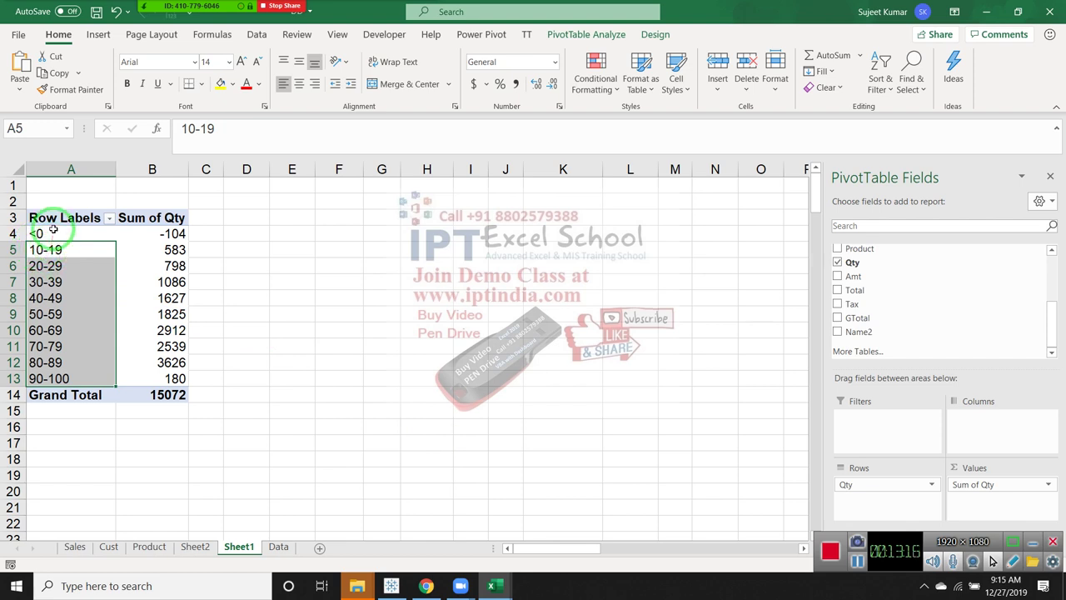
{"action": "left_click", "coordinate": [53, 233]}
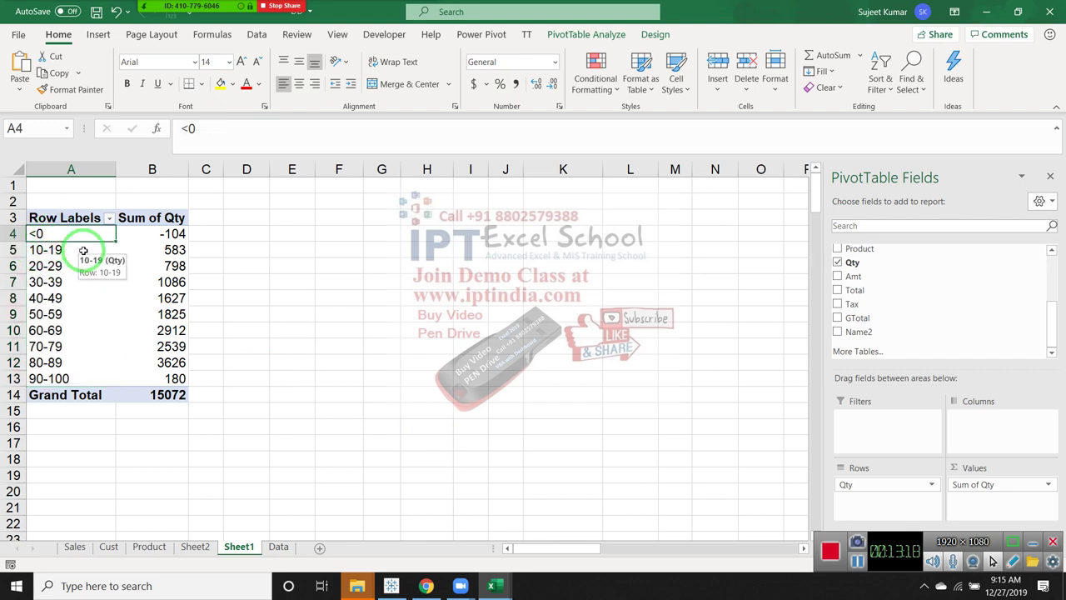
Type Return over the <0 label in A4
{"action": "type", "text": "Return"}
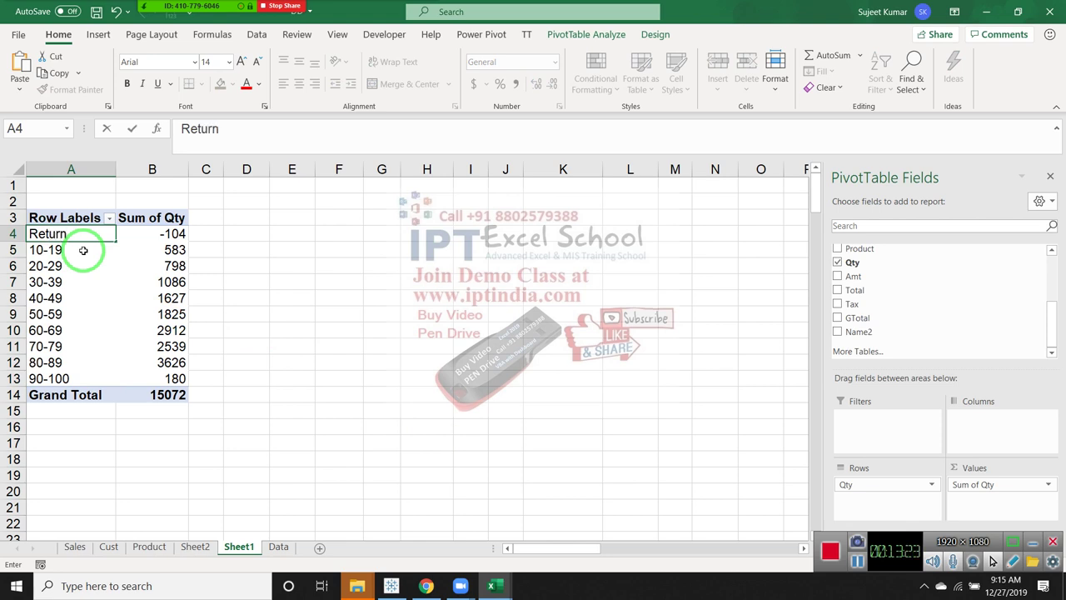
{"action": "key", "text": "Return"}
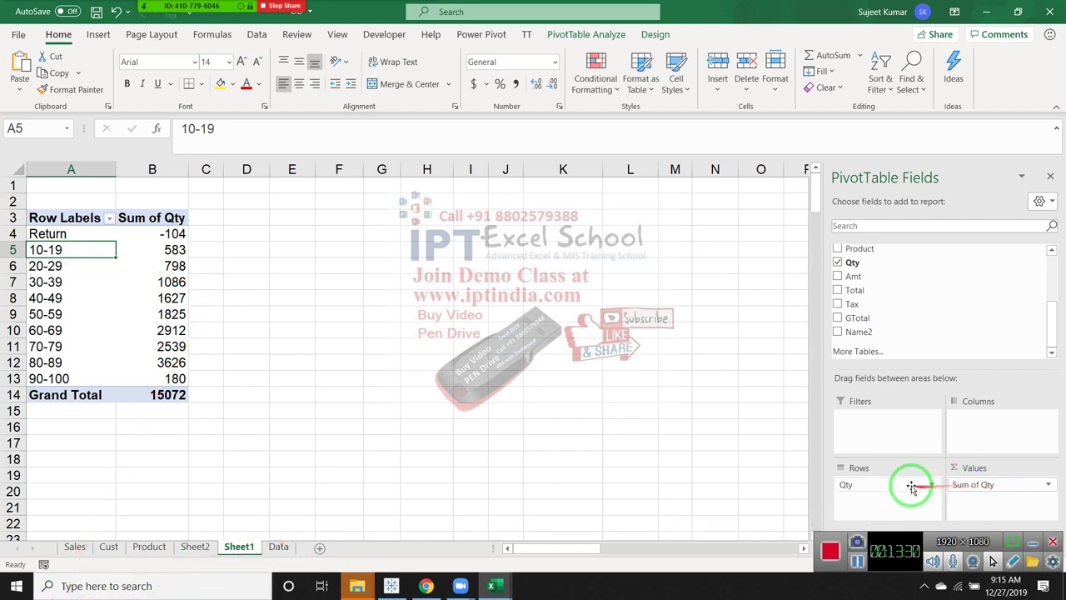
Swap the Qty row field for the Date field
{"action": "left_click_drag", "start_coordinate": [911, 485], "coordinate": [965, 271]}
{"action": "scroll", "coordinate": [964, 271], "scroll_direction": "up", "scroll_amount": 3}
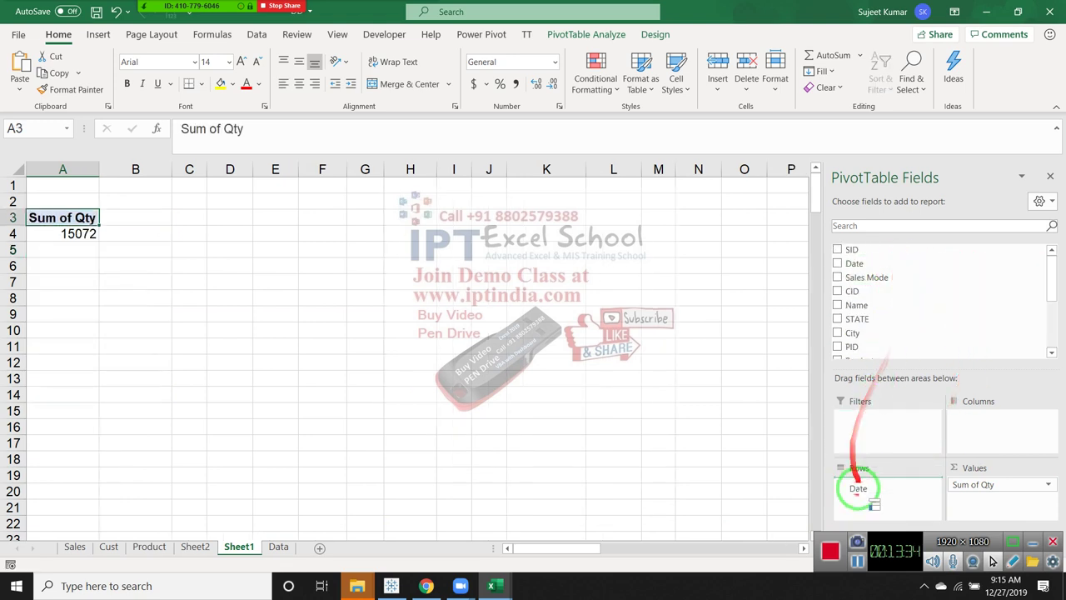
{"action": "left_click_drag", "start_coordinate": [894, 271], "coordinate": [854, 490]}
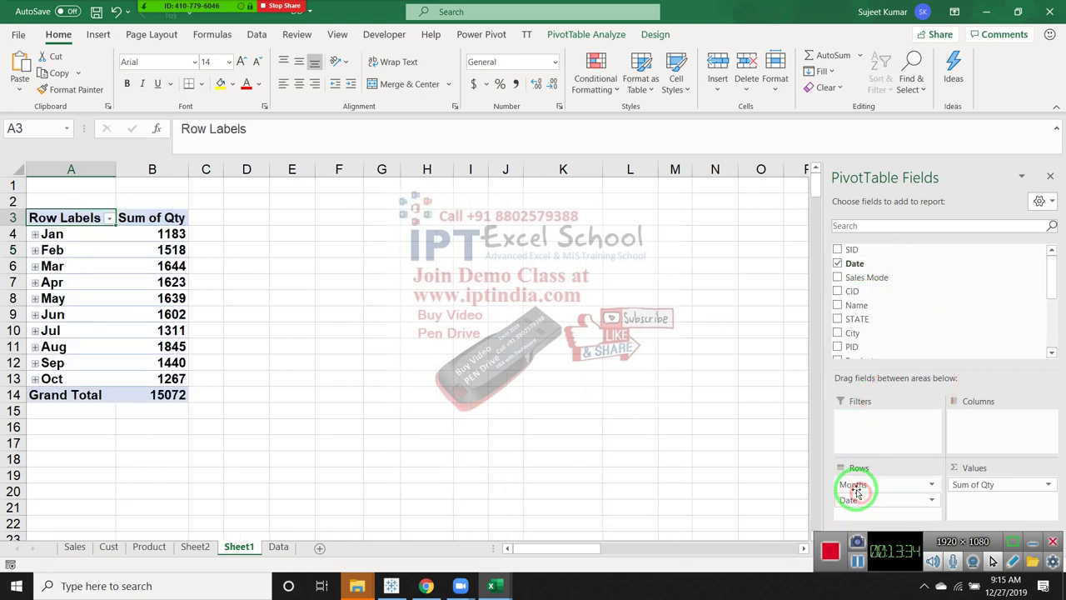
Remove the Months grouping so each individual date lists its Sum of Qty
{"action": "right_click", "coordinate": [69, 252]}
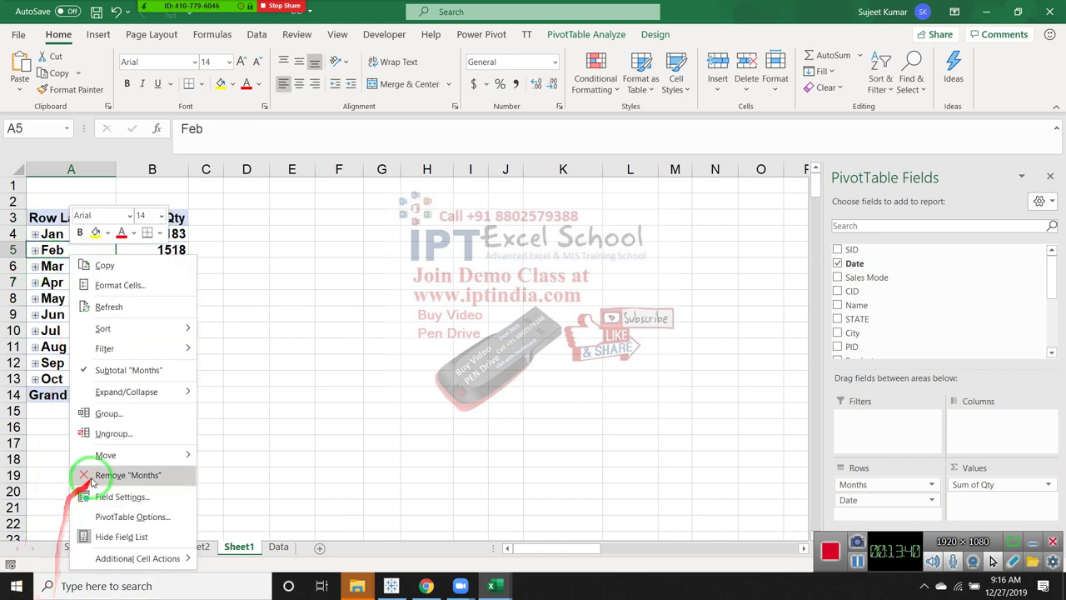
{"action": "left_click", "coordinate": [111, 434]}
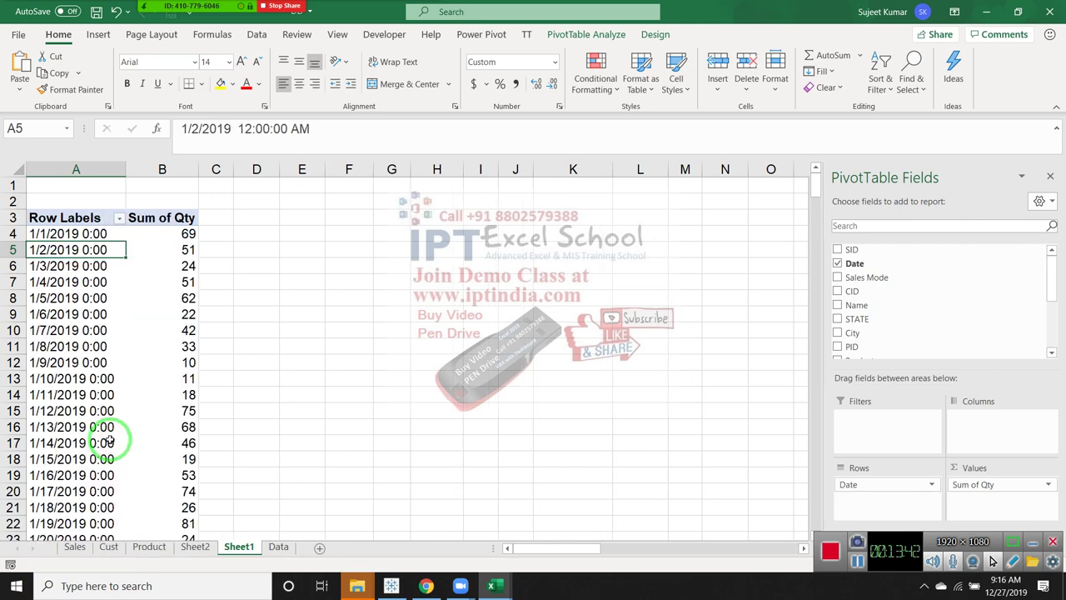
{"action": "scroll", "coordinate": [100, 458], "scroll_direction": "down", "scroll_amount": 6}
{"action": "scroll", "coordinate": [98, 471], "scroll_direction": "down", "scroll_amount": 5}
{"action": "scroll", "coordinate": [98, 474], "scroll_direction": "down", "scroll_amount": 9}
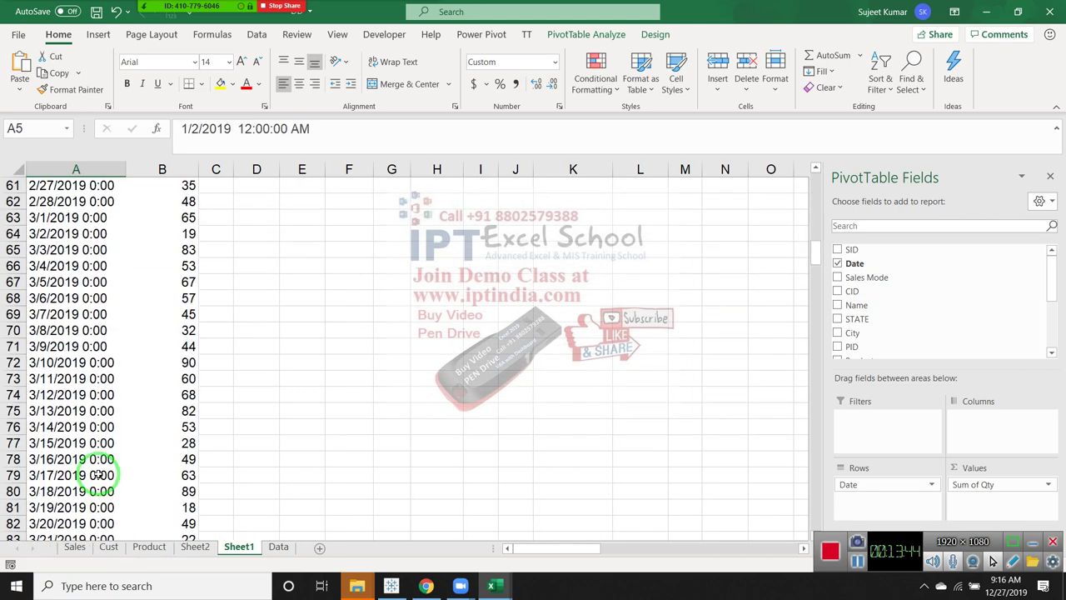
{"action": "scroll", "coordinate": [97, 474], "scroll_direction": "down", "scroll_amount": 13}
{"action": "scroll", "coordinate": [98, 475], "scroll_direction": "up", "scroll_amount": 6}
{"action": "scroll", "coordinate": [97, 475], "scroll_direction": "up", "scroll_amount": 5}
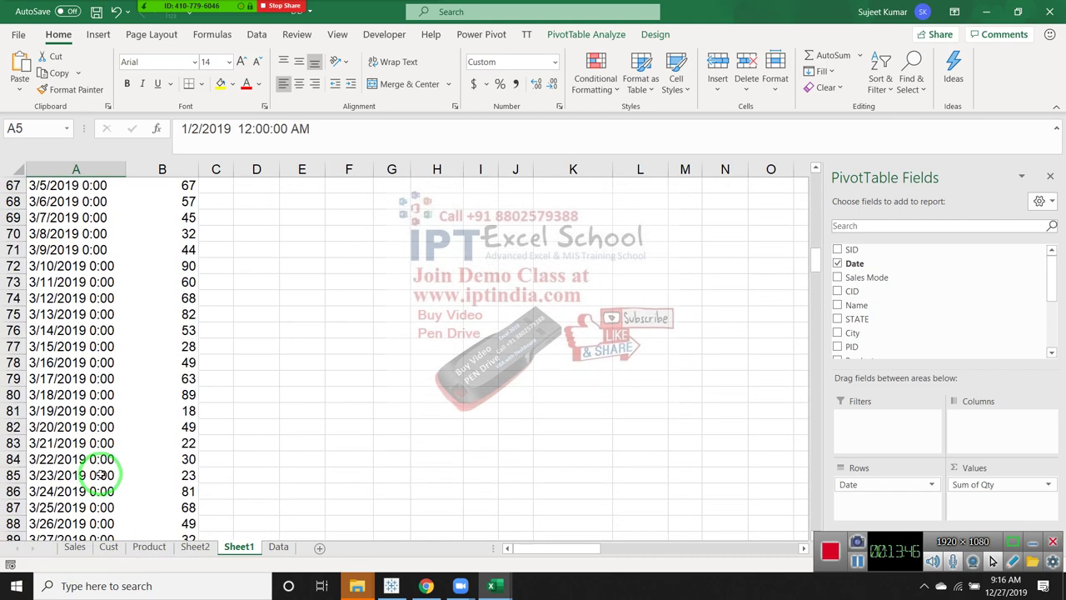
{"action": "scroll", "coordinate": [100, 475], "scroll_direction": "up", "scroll_amount": 3}
{"action": "scroll", "coordinate": [101, 474], "scroll_direction": "up", "scroll_amount": 10}
{"action": "scroll", "coordinate": [102, 474], "scroll_direction": "up", "scroll_amount": 2}
{"action": "scroll", "coordinate": [102, 473], "scroll_direction": "up", "scroll_amount": 7}
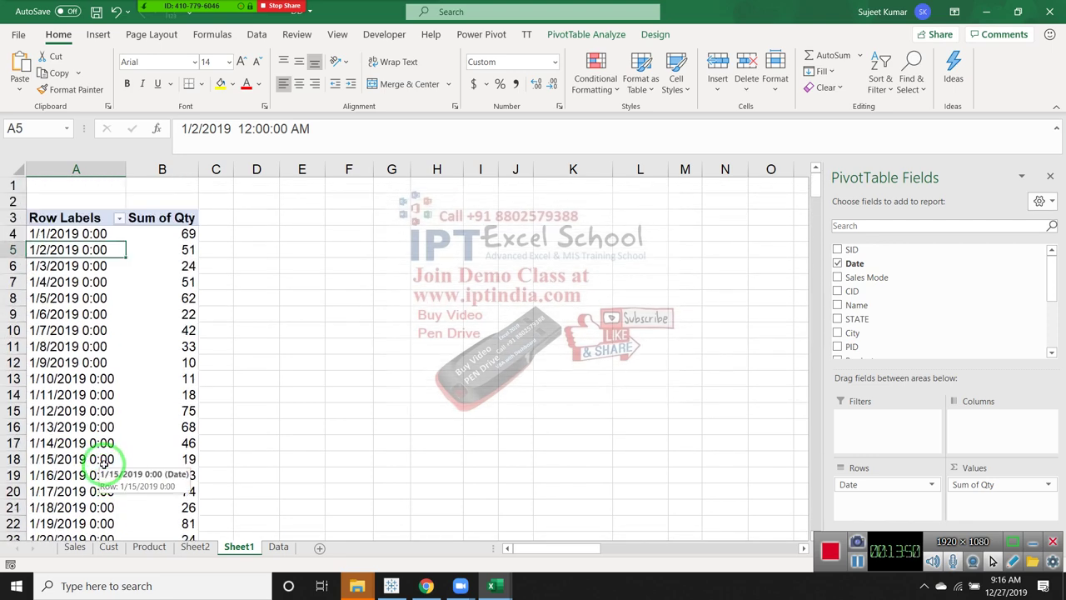
Group the pivot's date labels by Months, giving totals from Jan 1183 through Oct 1267
{"action": "right_click", "coordinate": [60, 332]}
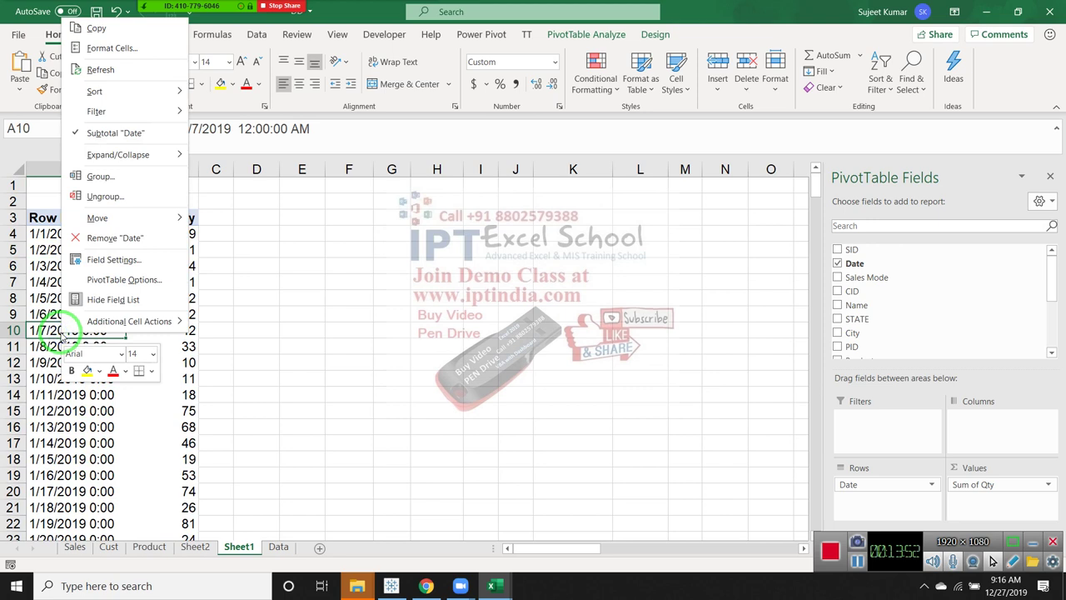
{"action": "left_click", "coordinate": [95, 219]}
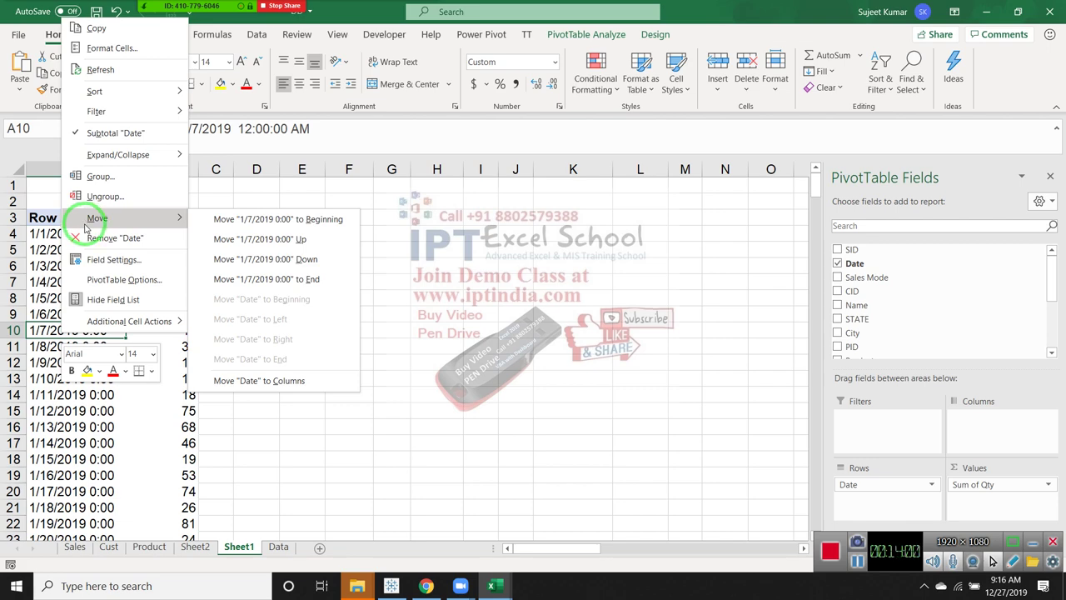
{"action": "left_click", "coordinate": [95, 177]}
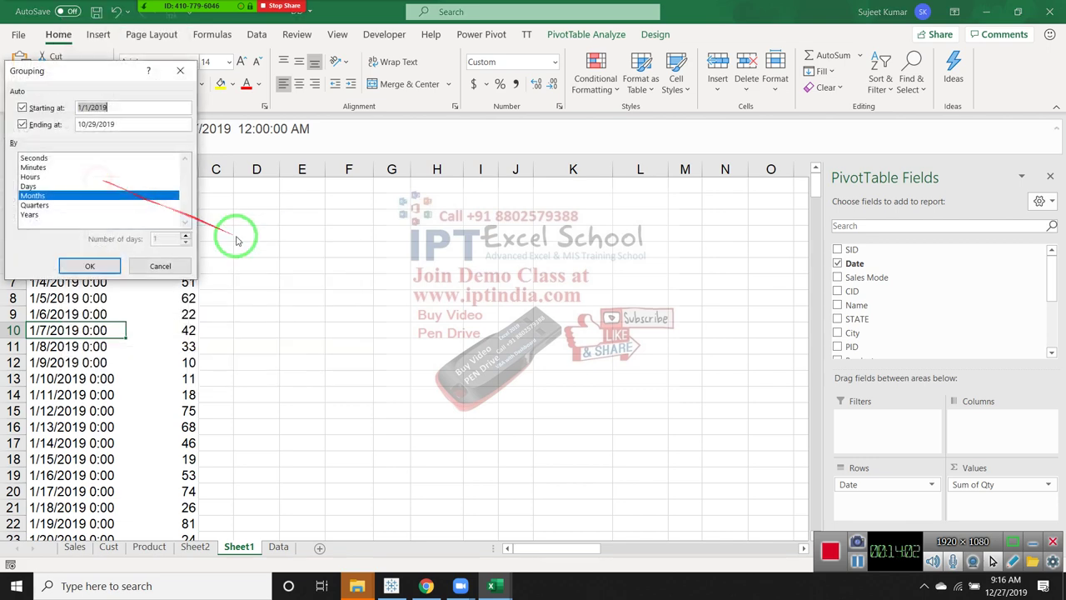
{"action": "left_click_drag", "start_coordinate": [47, 71], "coordinate": [362, 160]}
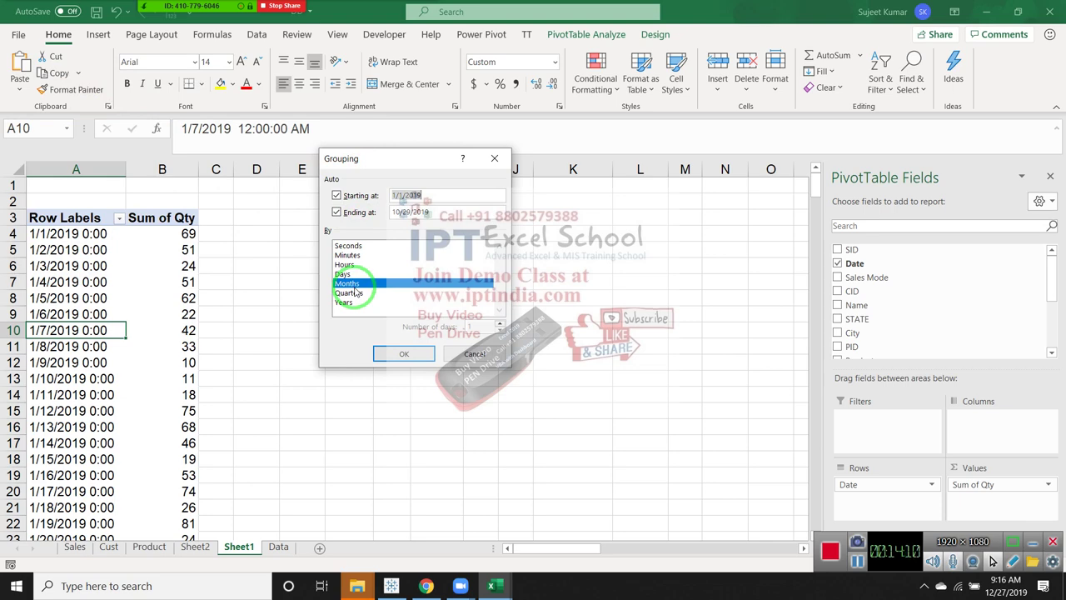
{"action": "left_click", "coordinate": [404, 353]}
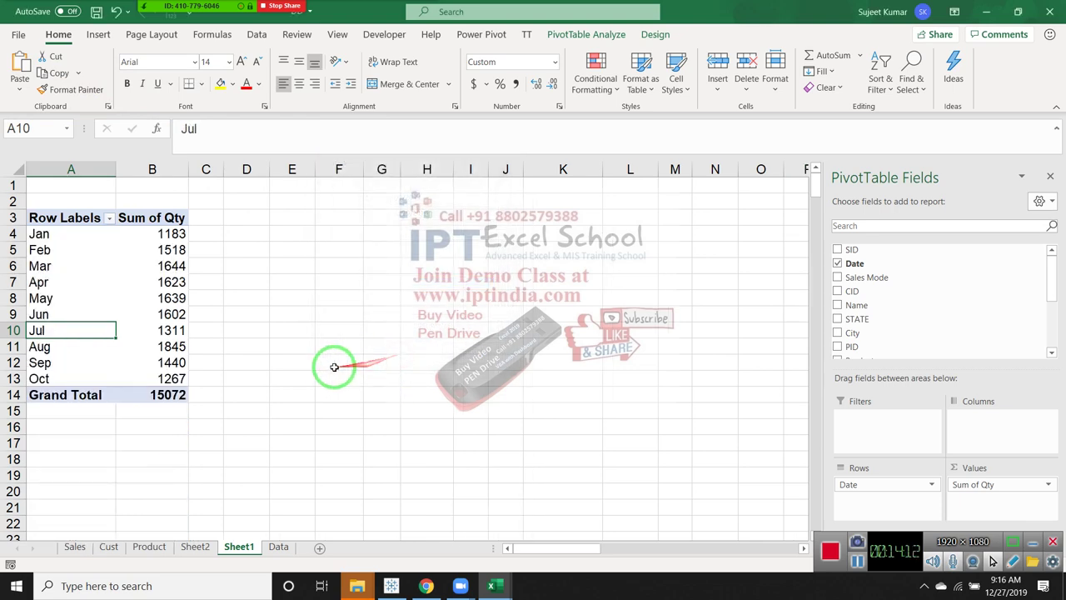
Try grouping the dates by Months and Quarters, then undo both groupings back to individual dates
{"action": "right_click", "coordinate": [50, 282]}
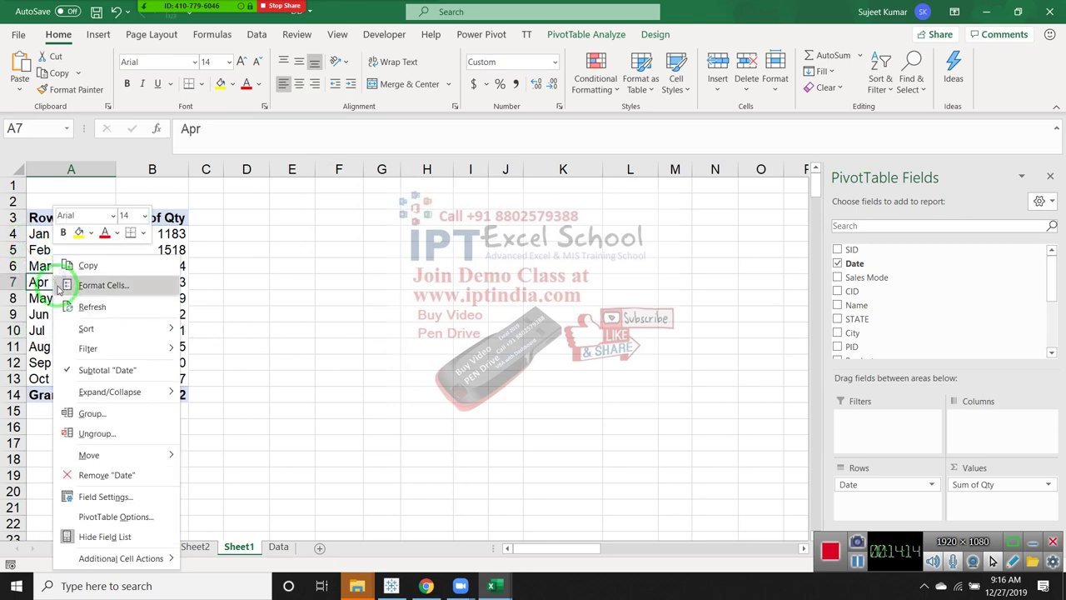
{"action": "left_click", "coordinate": [117, 415]}
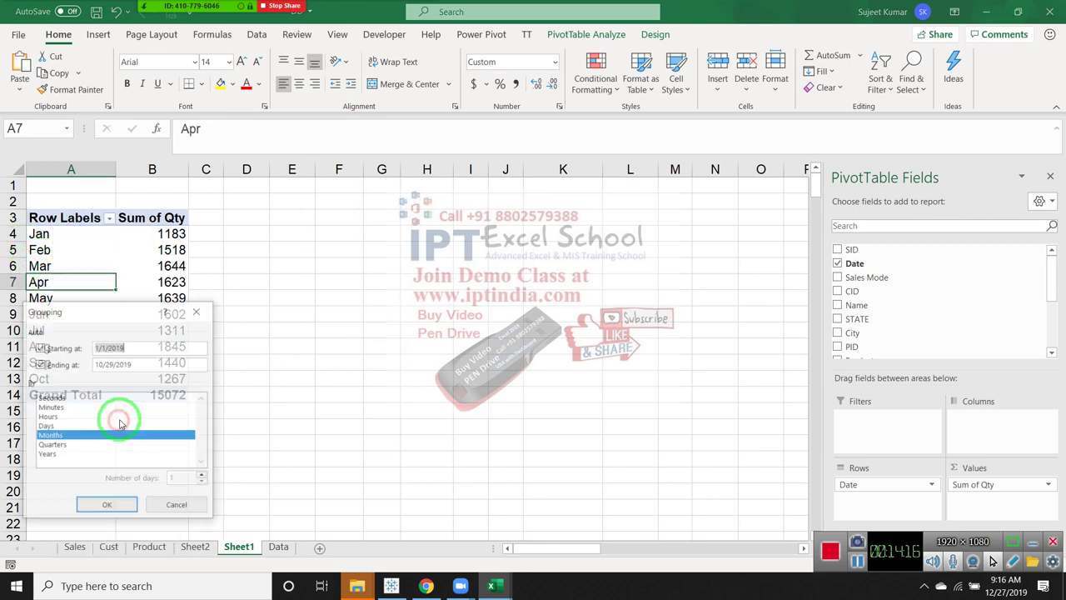
{"action": "mouse_move", "coordinate": [143, 318]}
{"action": "left_mouse_down"}
{"action": "mouse_move", "coordinate": [375, 209]}
{"action": "mouse_move", "coordinate": [405, 274]}
{"action": "left_mouse_up"}
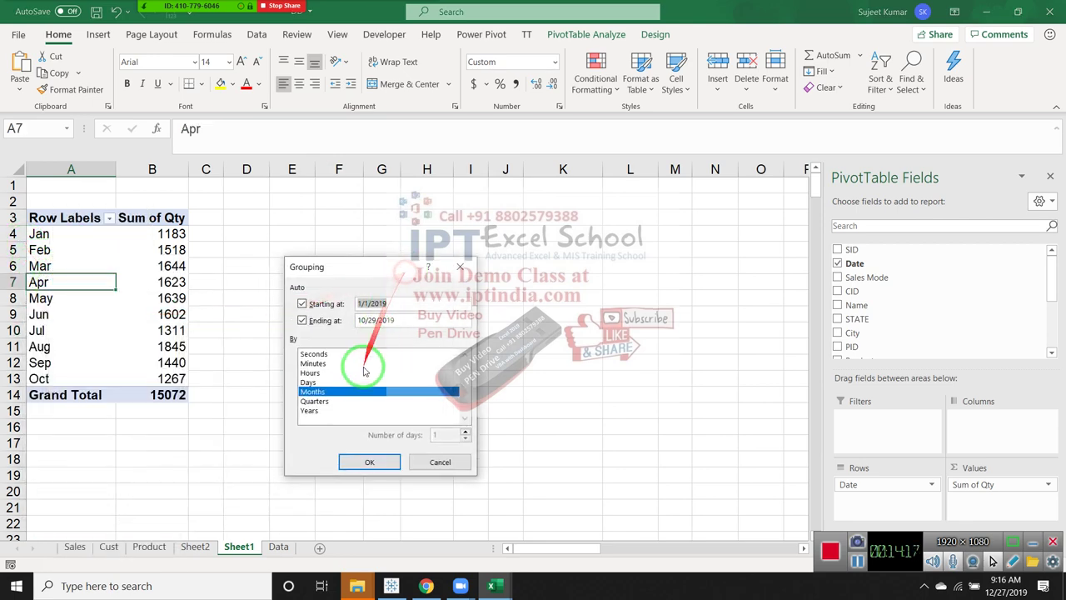
{"action": "left_click", "coordinate": [337, 403]}
{"action": "left_click", "coordinate": [369, 464]}
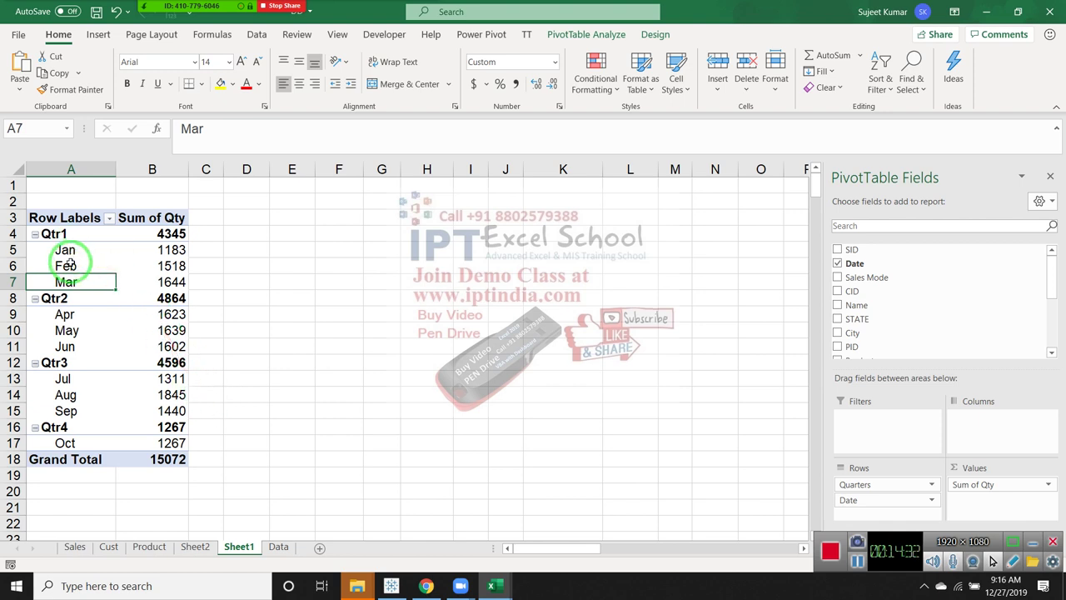
{"action": "key", "text": "ctrl+z"}
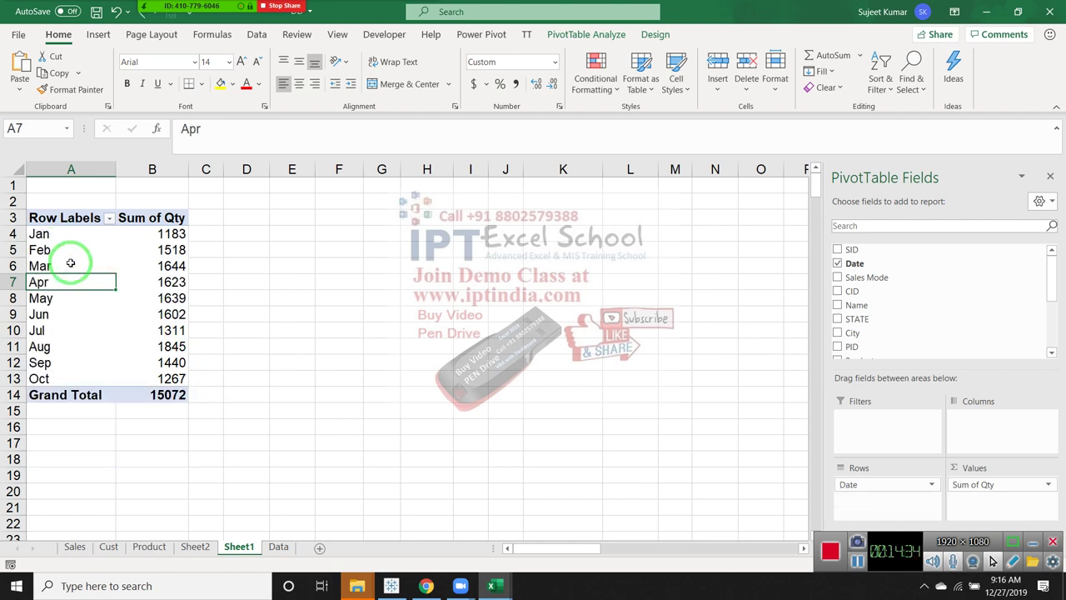
{"action": "key", "text": "ctrl+z"}
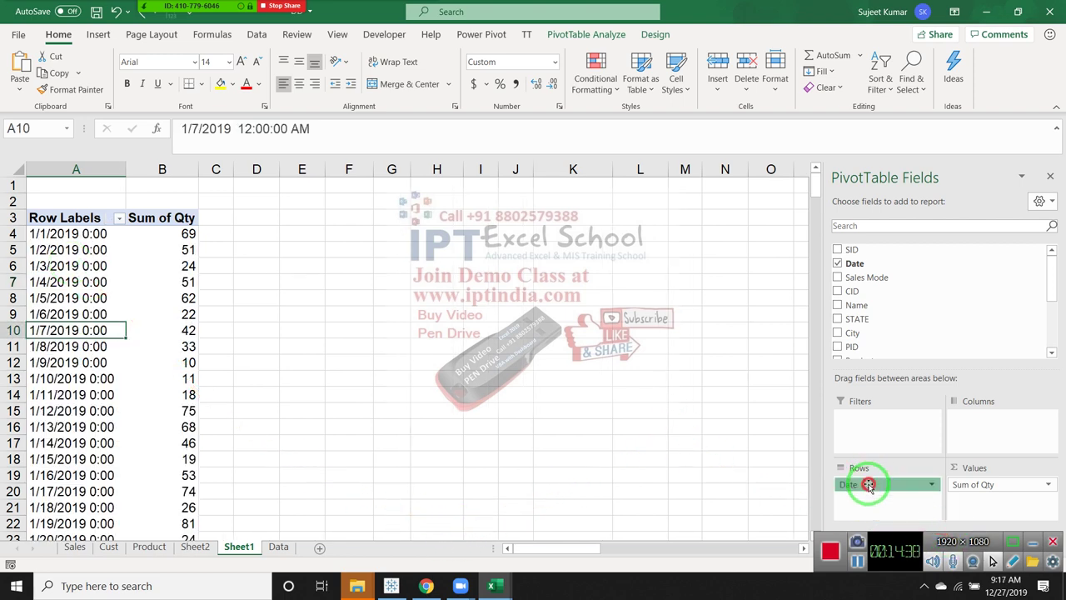
Remove Date from the pivot rows and add Sales Mode as the column field
{"action": "mouse_move", "coordinate": [869, 482]}
{"action": "left_mouse_down"}
{"action": "mouse_move", "coordinate": [917, 306]}
{"action": "mouse_move", "coordinate": [893, 492]}
{"action": "left_mouse_up"}
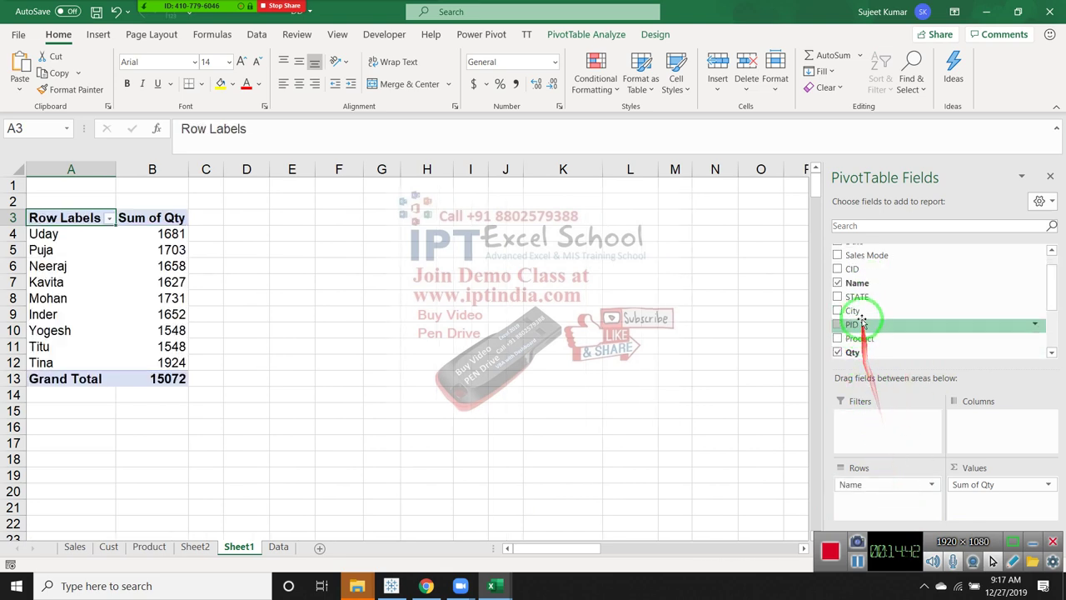
{"action": "left_click_drag", "start_coordinate": [866, 250], "coordinate": [975, 429]}
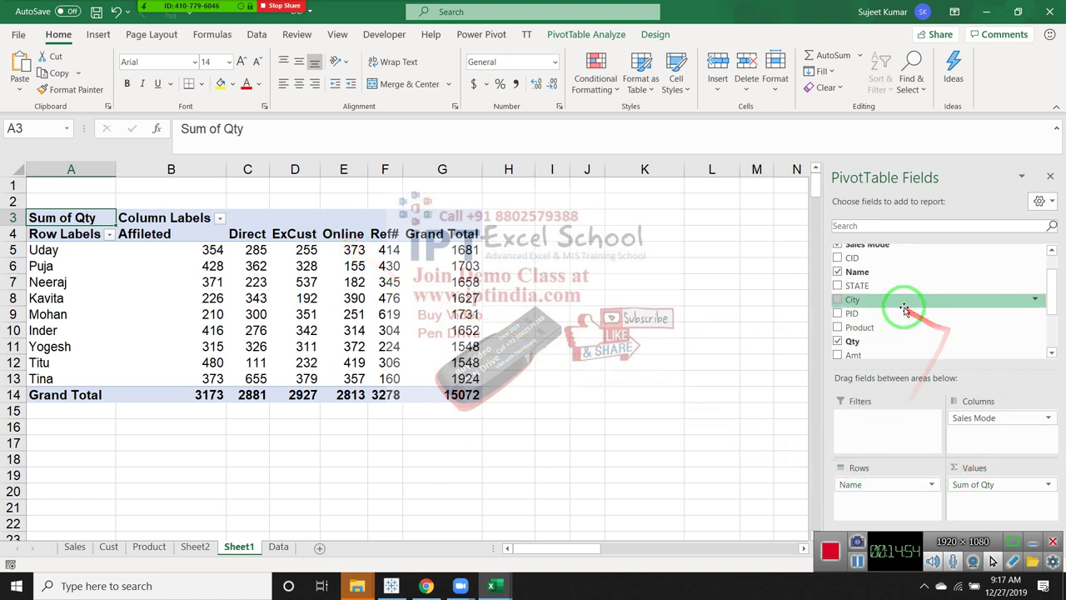
{"action": "scroll", "coordinate": [905, 309], "scroll_direction": "up", "scroll_amount": 1}
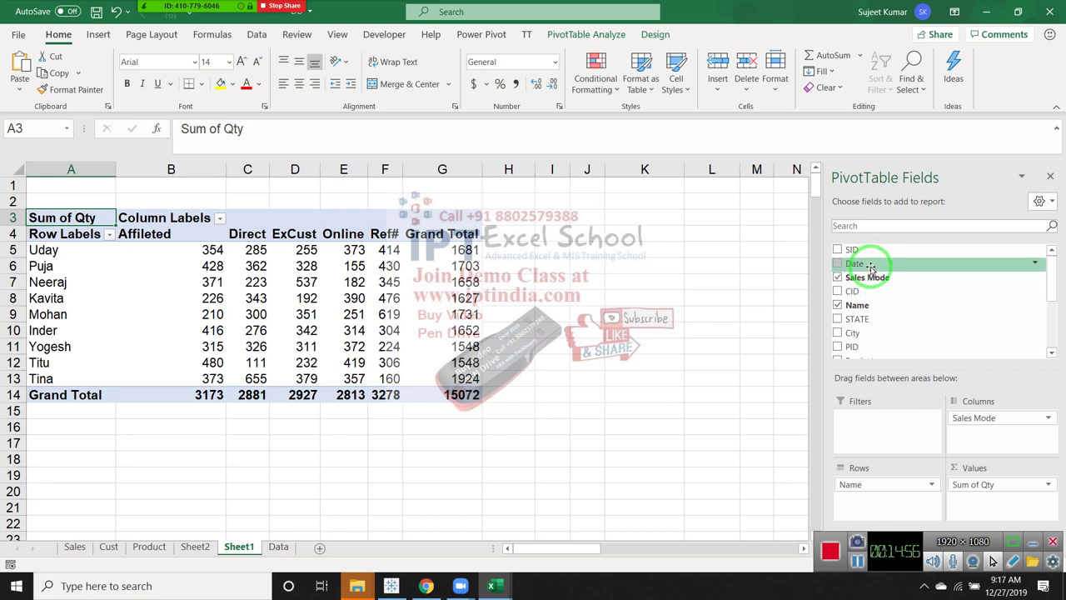
Add Date as a report filter and filter it to 1/1/2019, 1/2/2019 and 1/6/2019
{"action": "left_click_drag", "start_coordinate": [858, 264], "coordinate": [910, 427]}
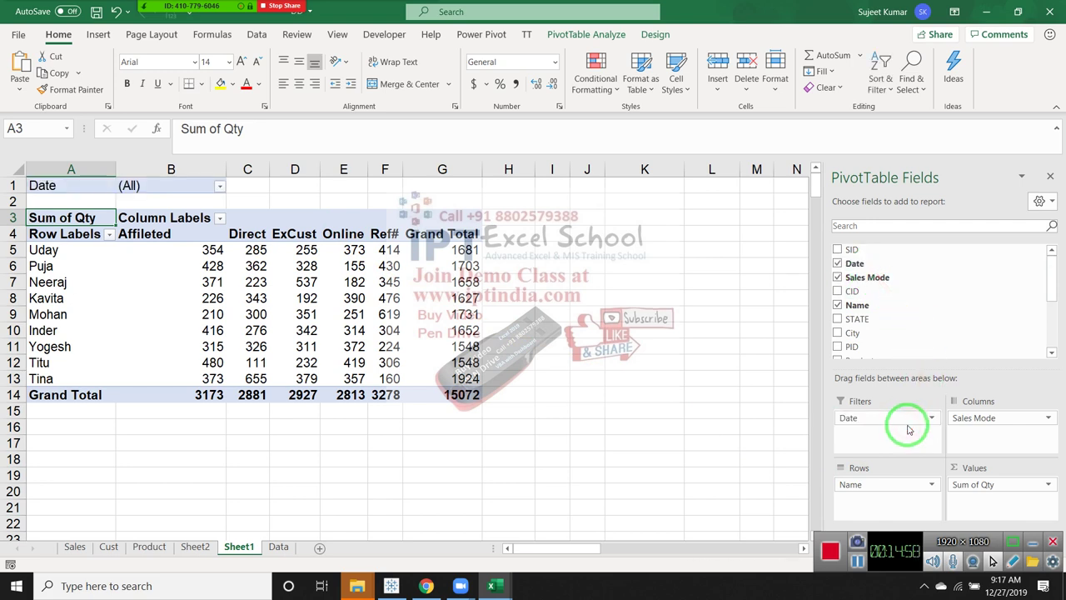
{"action": "left_click", "coordinate": [218, 189]}
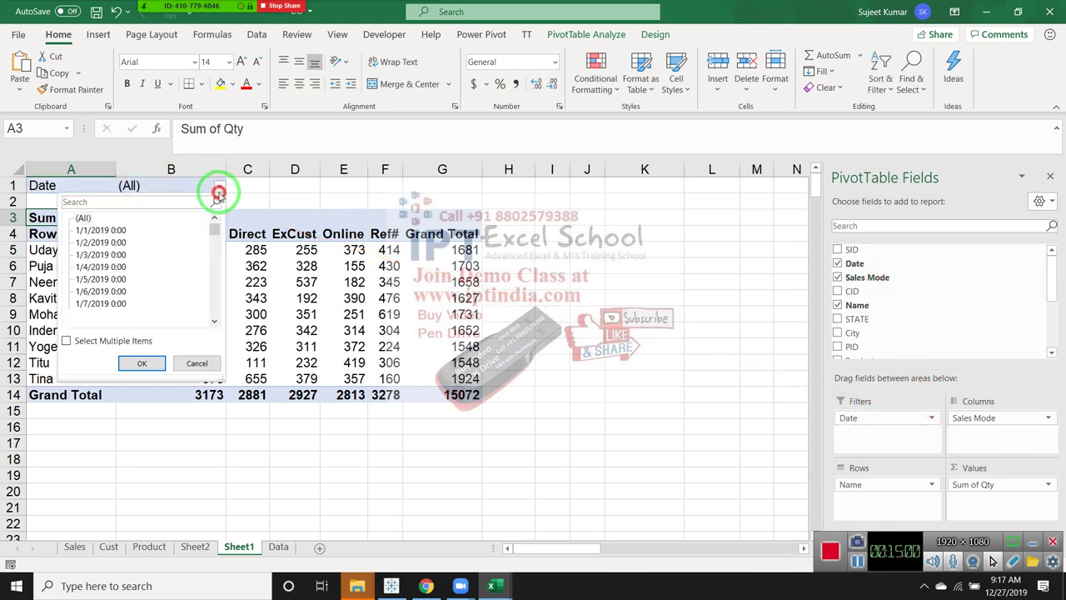
{"action": "left_click_drag", "start_coordinate": [127, 241], "coordinate": [121, 292]}
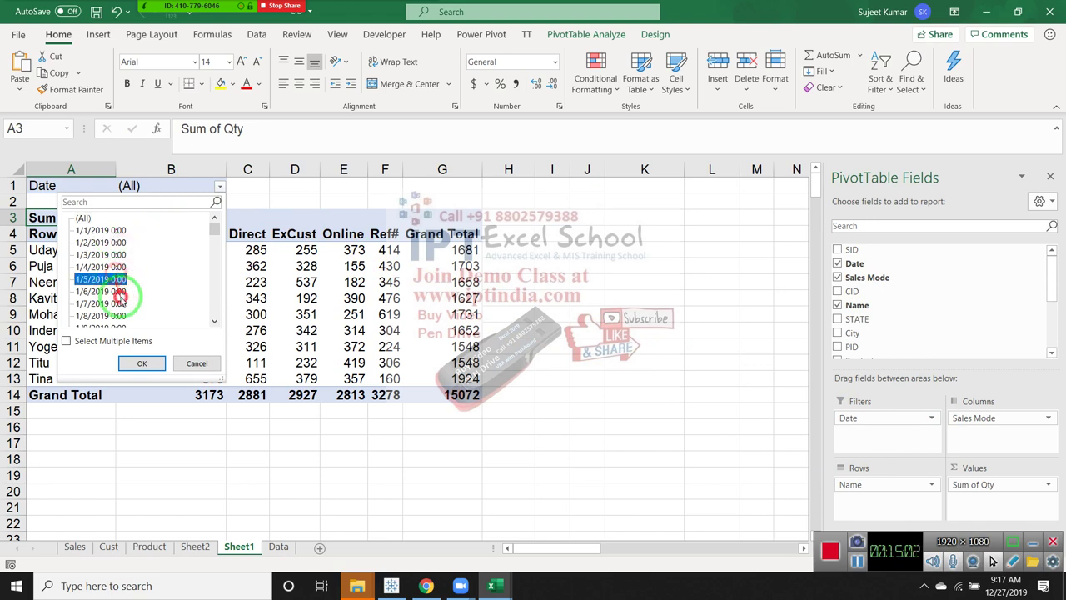
{"action": "left_click", "coordinate": [121, 291]}
{"action": "left_click", "coordinate": [114, 341]}
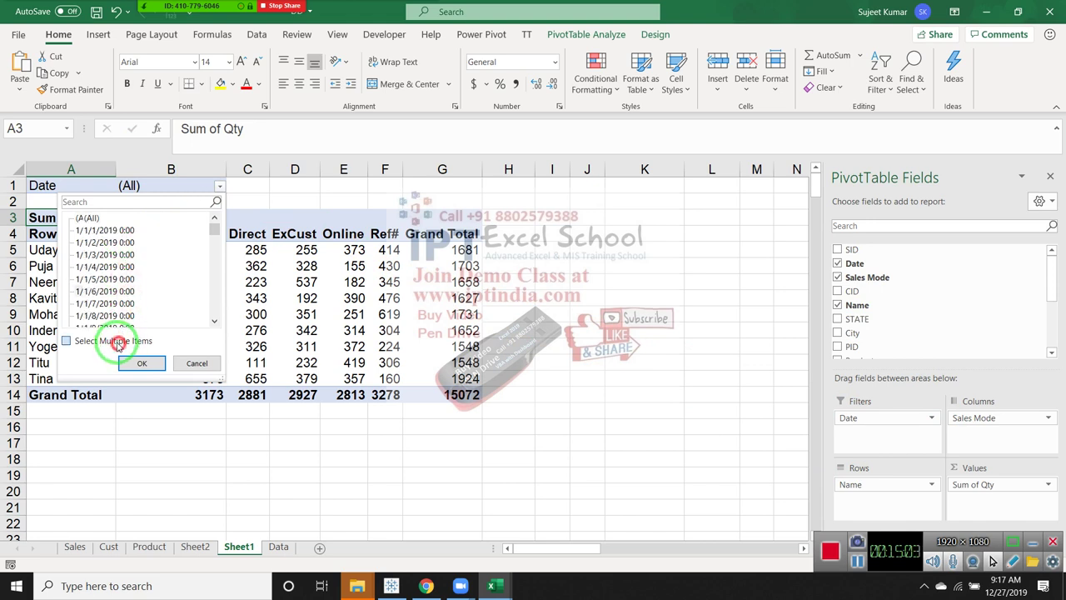
{"action": "left_click", "coordinate": [79, 230]}
{"action": "left_click", "coordinate": [78, 243]}
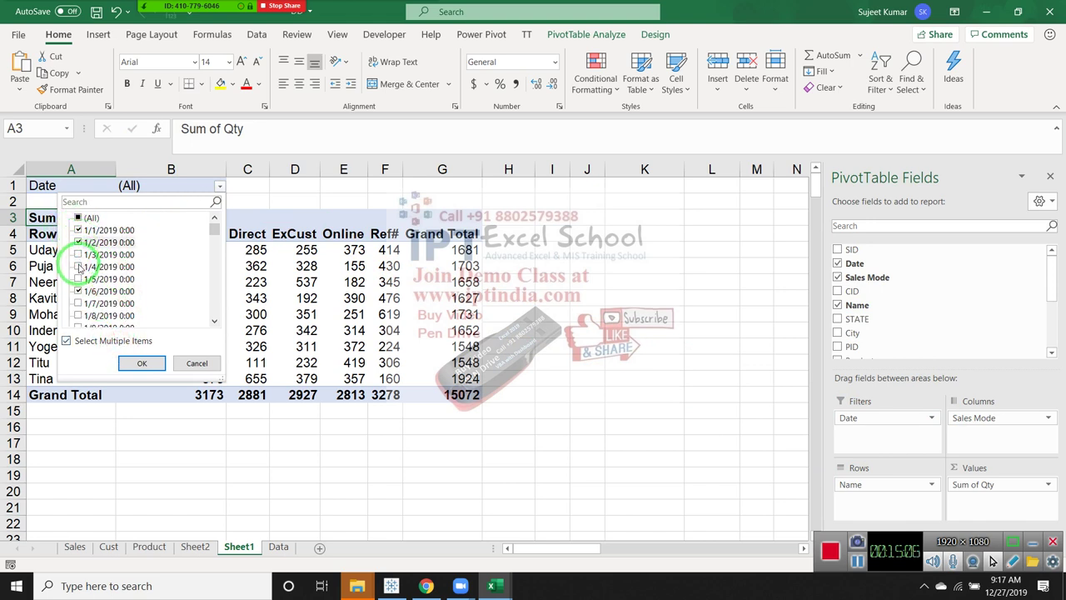
{"action": "left_click", "coordinate": [141, 364]}
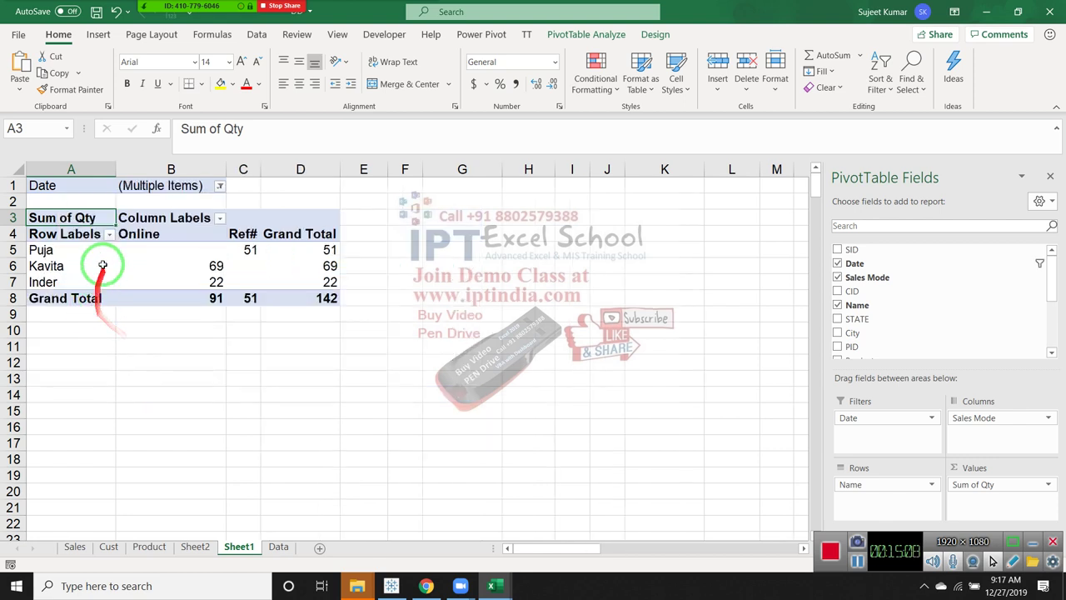
Reset the Date report filter to (All) dates
{"action": "left_click", "coordinate": [216, 185]}
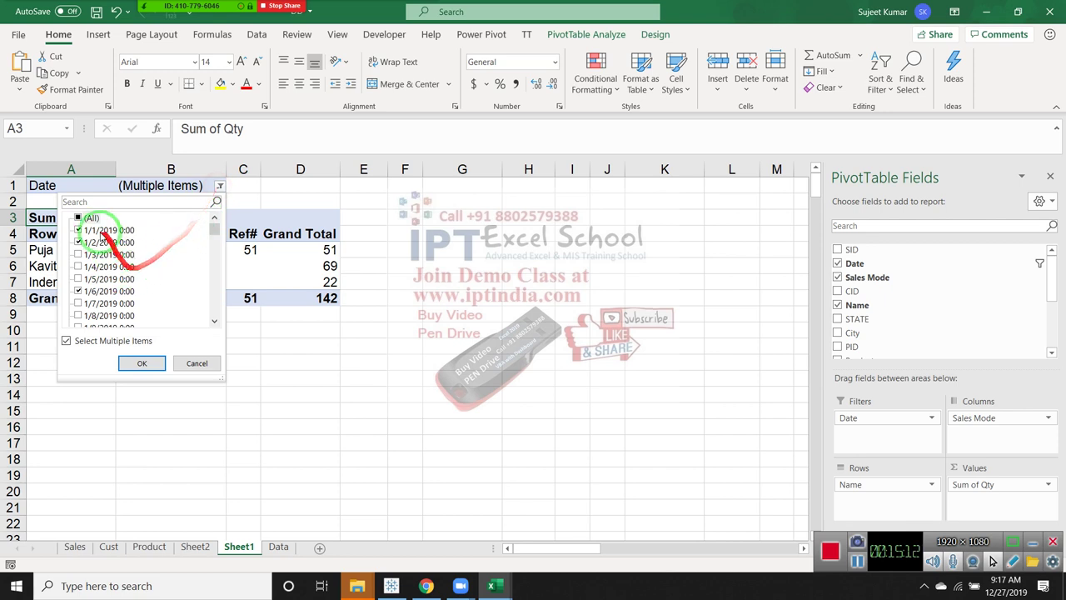
{"action": "left_click", "coordinate": [78, 218]}
{"action": "left_click", "coordinate": [144, 364]}
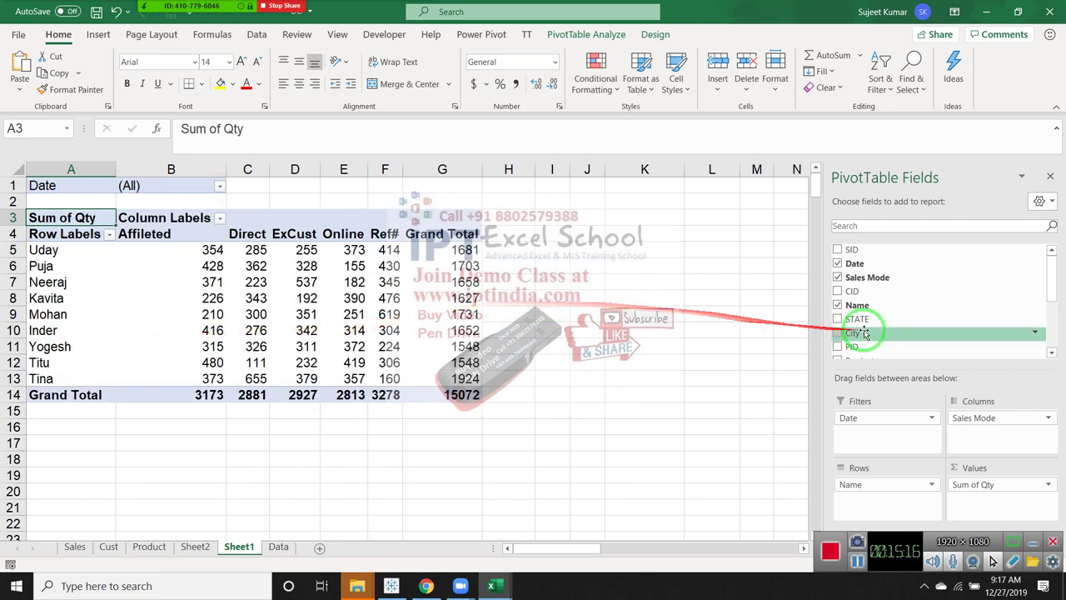
Move Date into the pivot rows and group it by Months only
{"action": "mouse_move", "coordinate": [855, 263]}
{"action": "left_mouse_down"}
{"action": "mouse_move", "coordinate": [967, 383]}
{"action": "mouse_move", "coordinate": [896, 483]}
{"action": "left_mouse_up"}
{"action": "right_click", "coordinate": [58, 267]}
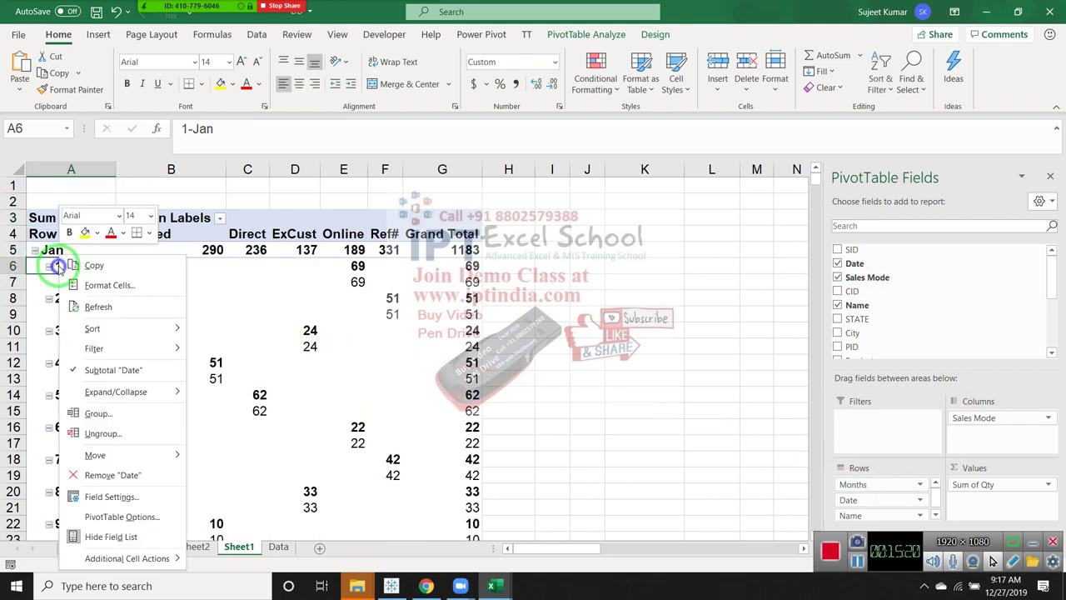
{"action": "left_click", "coordinate": [119, 419]}
{"action": "left_click", "coordinate": [91, 423]}
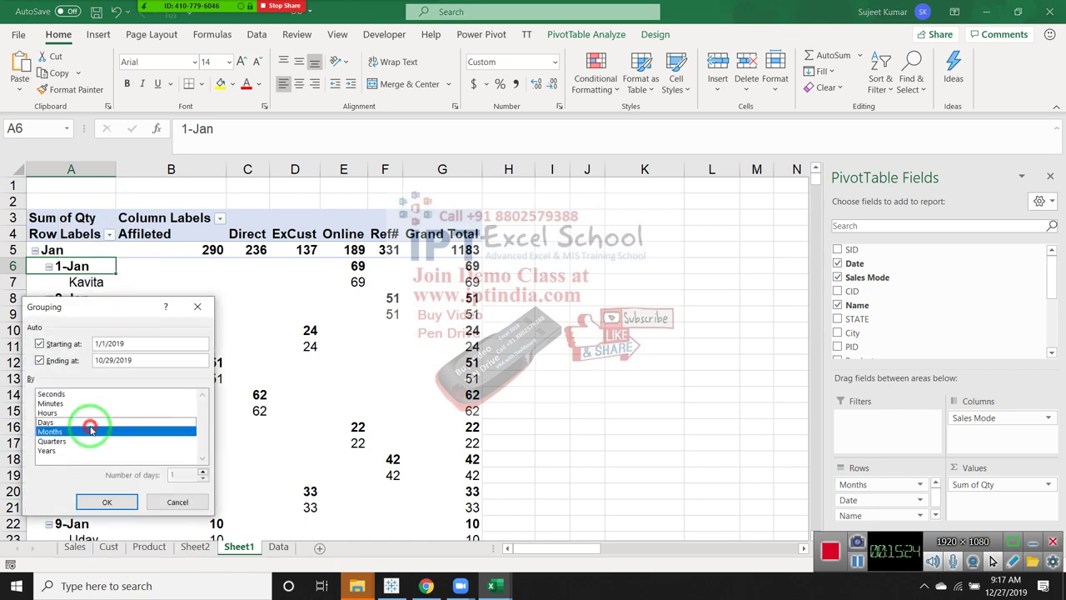
{"action": "left_click", "coordinate": [106, 504]}
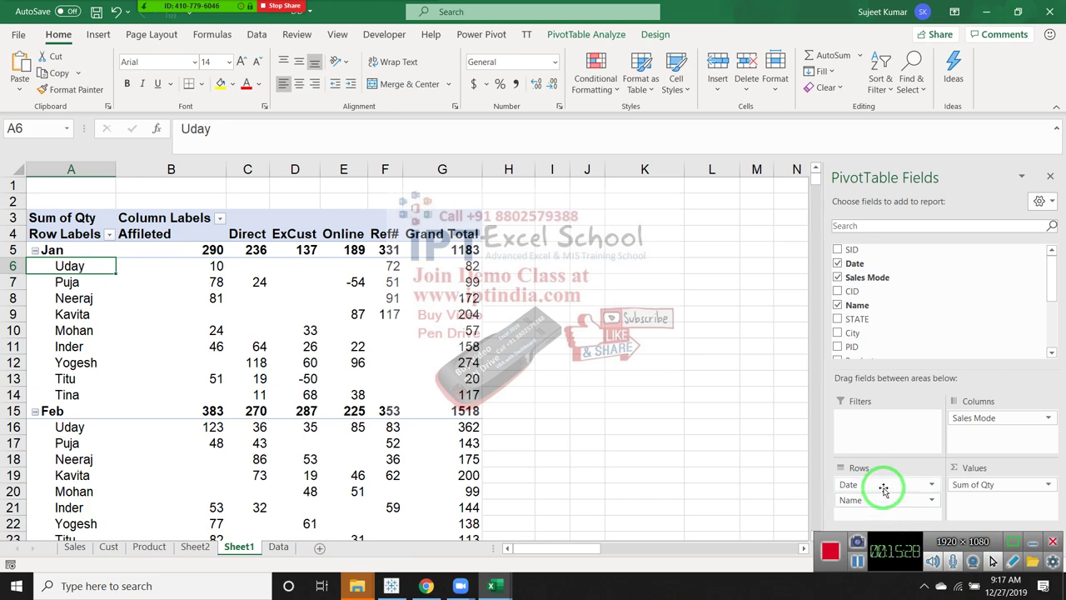
Return Date to the report filter and remove Name from the pivot rows
{"action": "left_click_drag", "start_coordinate": [880, 486], "coordinate": [888, 429]}
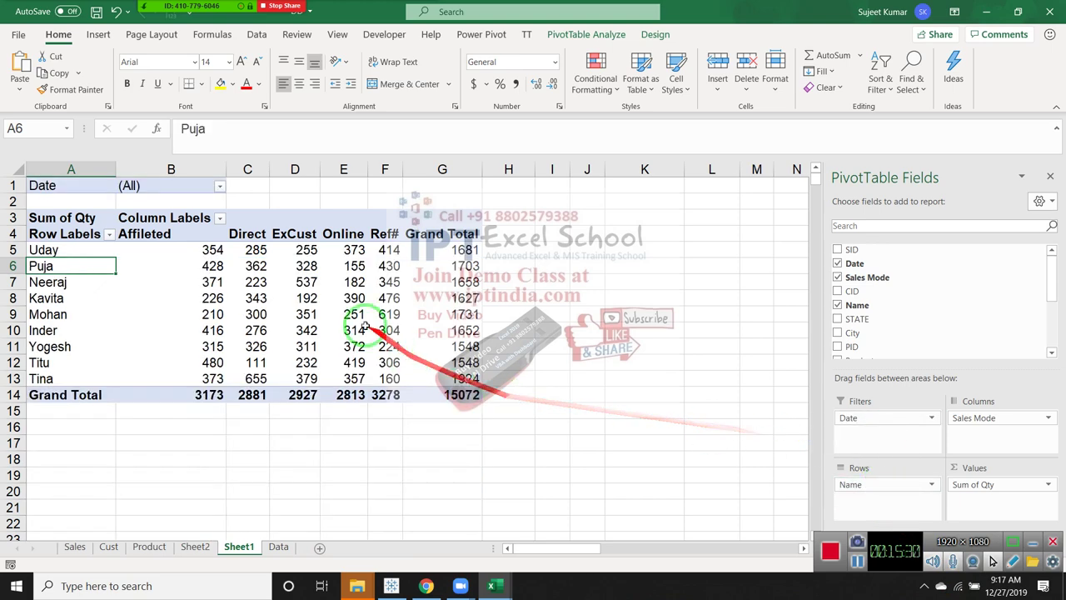
{"action": "left_click", "coordinate": [220, 186]}
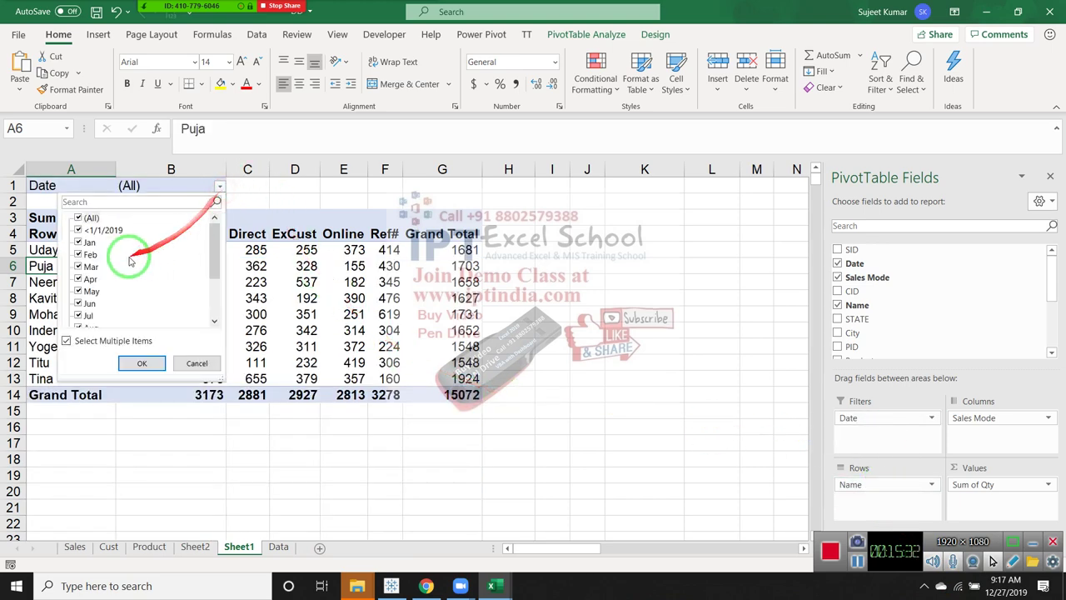
{"action": "scroll", "coordinate": [97, 256], "scroll_direction": "down", "scroll_amount": 2}
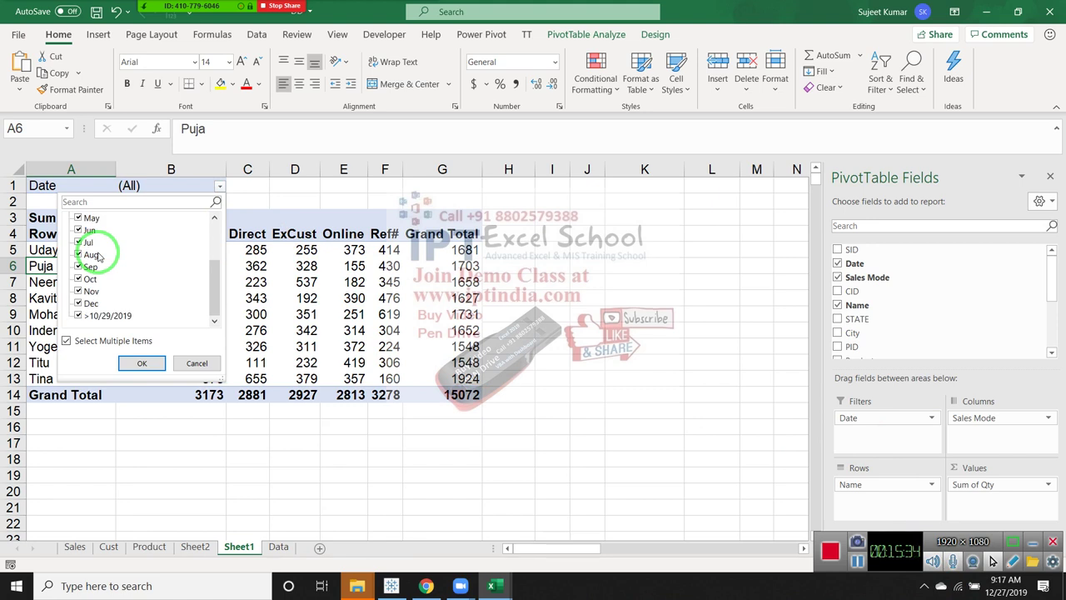
{"action": "scroll", "coordinate": [96, 262], "scroll_direction": "up", "scroll_amount": 3}
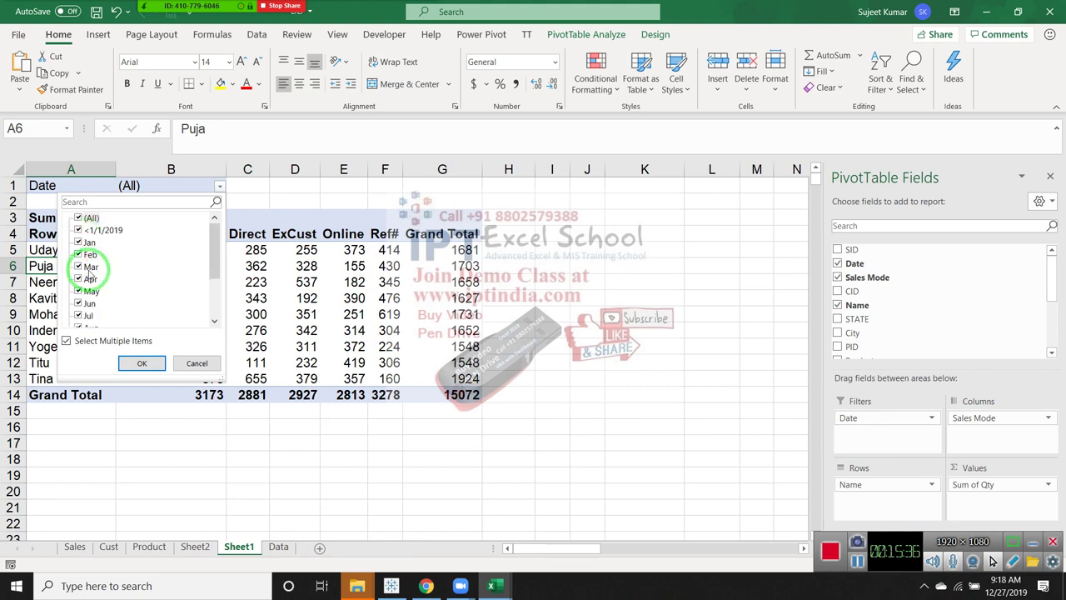
{"action": "left_click", "coordinate": [142, 363]}
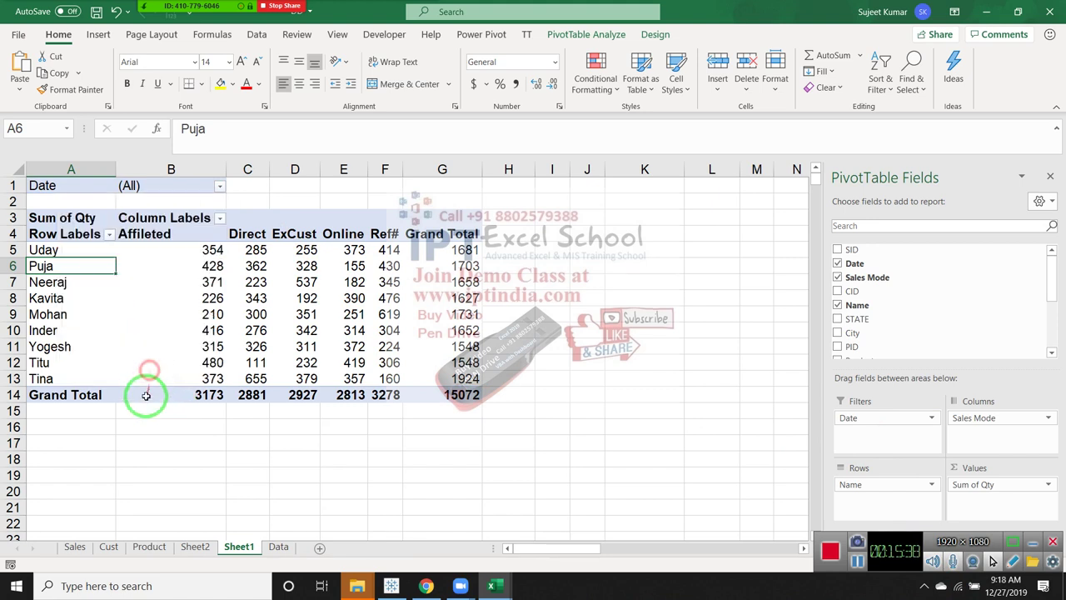
{"action": "left_click_drag", "start_coordinate": [146, 400], "coordinate": [754, 485]}
{"action": "left_click_drag", "start_coordinate": [874, 484], "coordinate": [935, 341]}
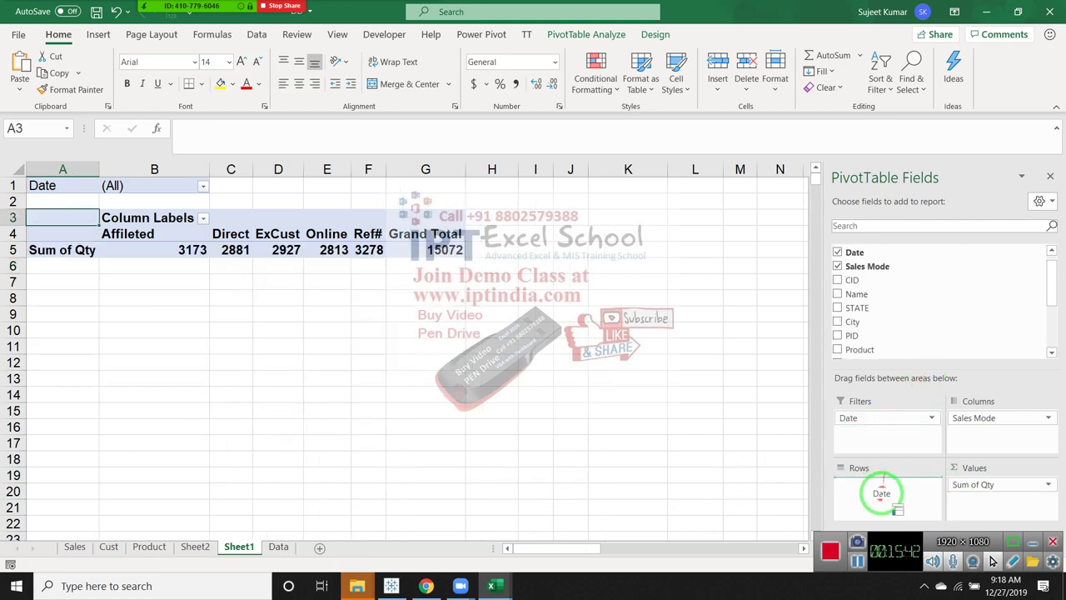
Move Date into the rows and regroup it by Days into 15-day ranges from 1/1/2019
{"action": "left_click_drag", "start_coordinate": [896, 416], "coordinate": [878, 490]}
{"action": "right_click", "coordinate": [52, 262]}
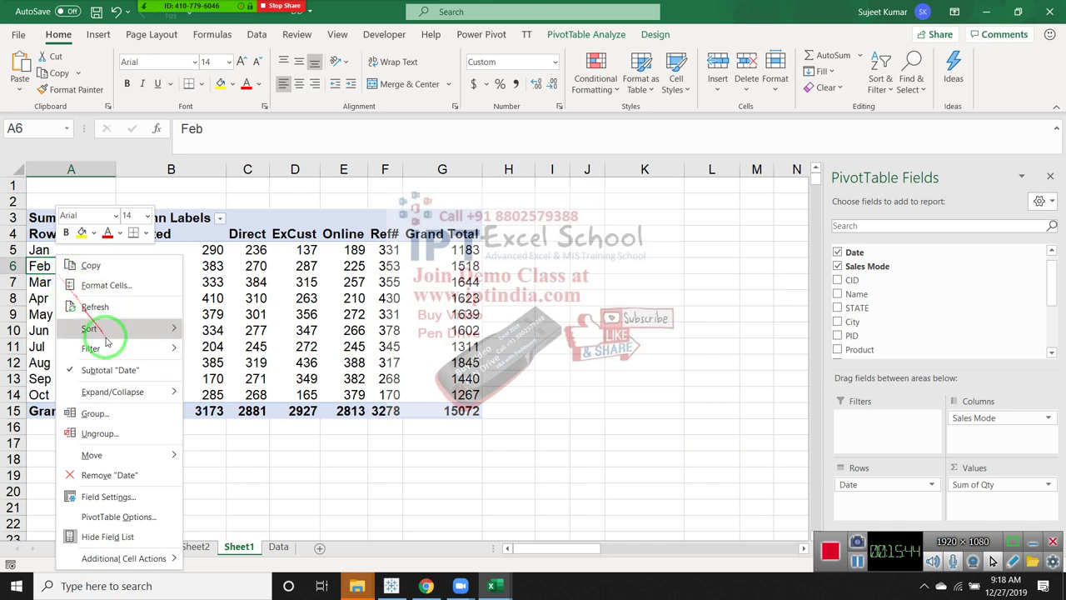
{"action": "left_click", "coordinate": [133, 414]}
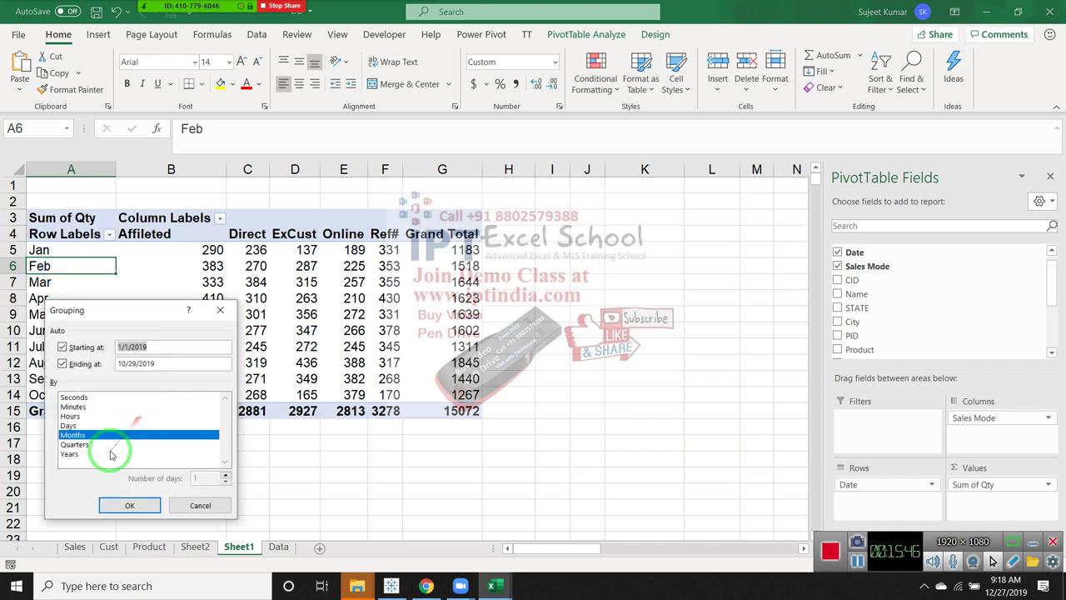
{"action": "left_click", "coordinate": [71, 425]}
{"action": "left_click", "coordinate": [73, 435]}
{"action": "left_click", "coordinate": [212, 478]}
{"action": "type", "text": "5"}
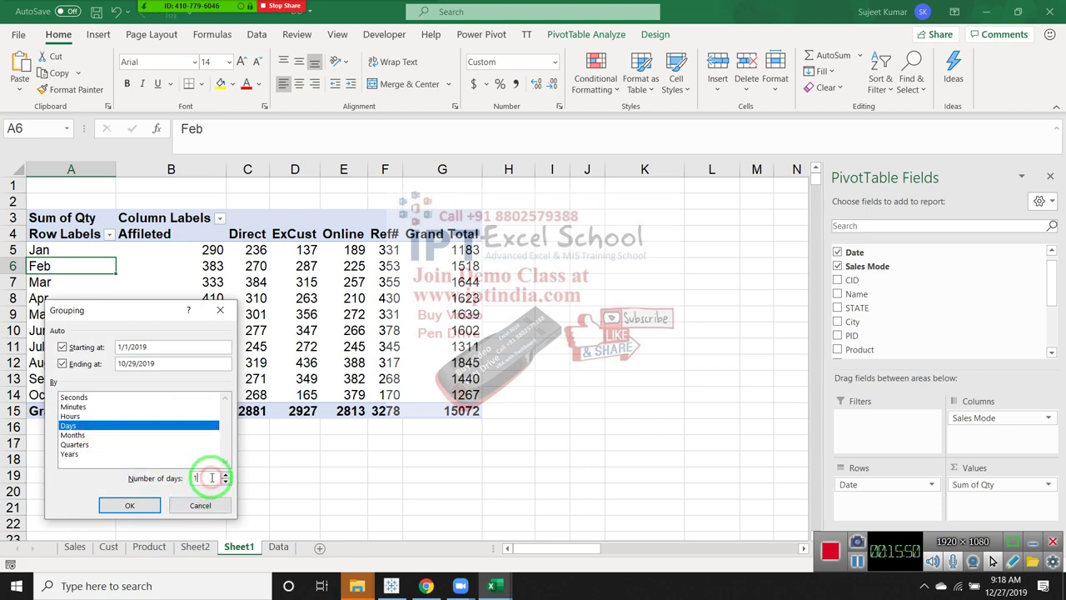
{"action": "left_click", "coordinate": [130, 505]}
{"action": "scroll", "coordinate": [180, 333], "scroll_direction": "down", "scroll_amount": 5}
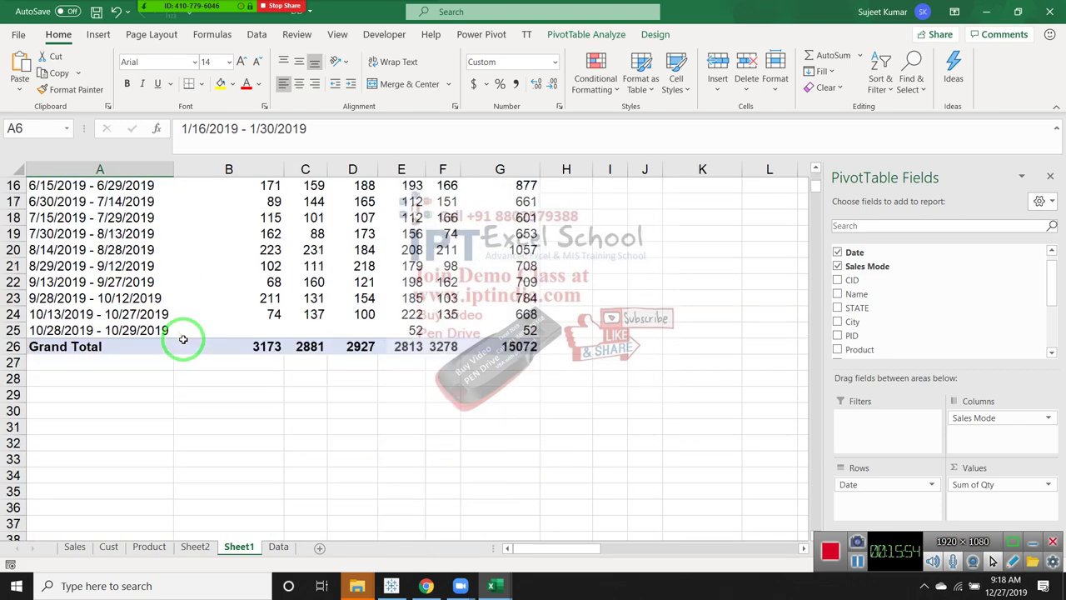
{"action": "scroll", "coordinate": [181, 336], "scroll_direction": "up", "scroll_amount": 2}
{"action": "scroll", "coordinate": [184, 340], "scroll_direction": "up", "scroll_amount": 2}
{"action": "mouse_move", "coordinate": [182, 343]}
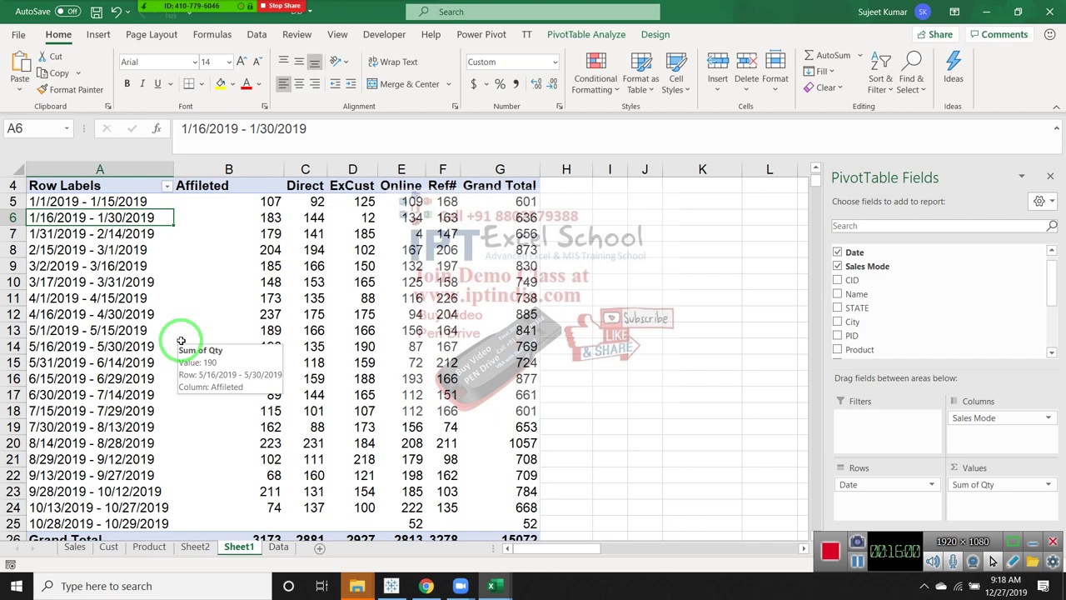
{"action": "key", "text": "super+d"}
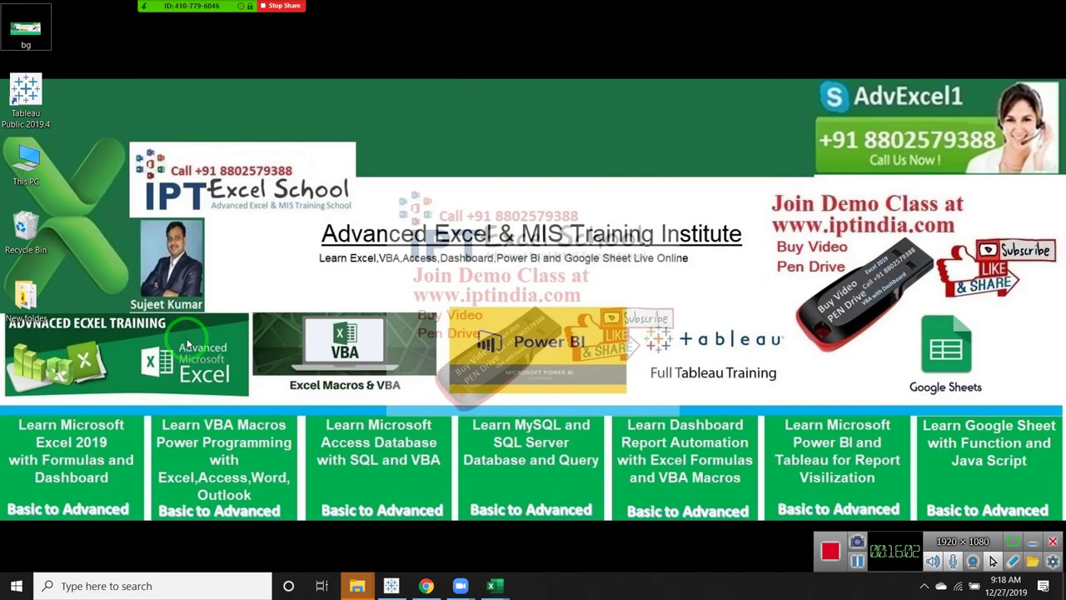